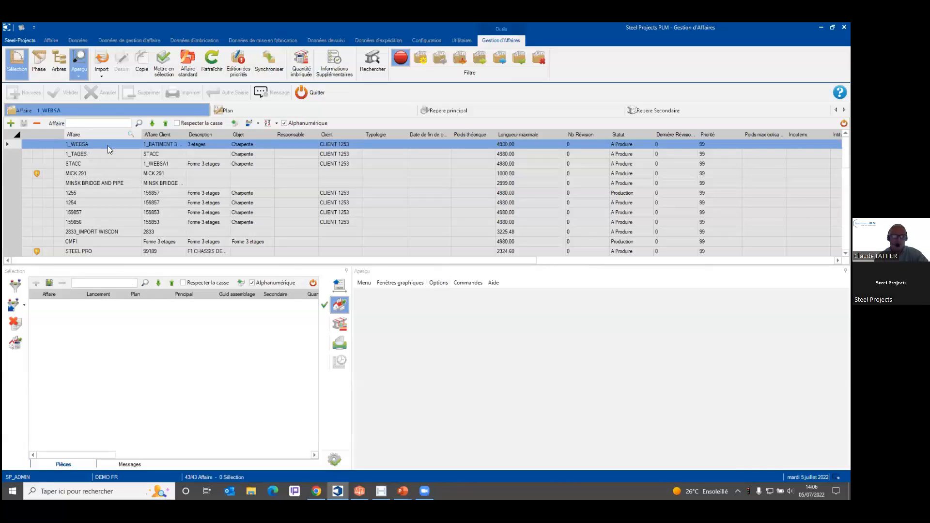
# Step: Add the parts of job 1_WEBSA to the selection, process them into a fabrication batch and leave job management
pyautogui.doubleClick(92, 144)
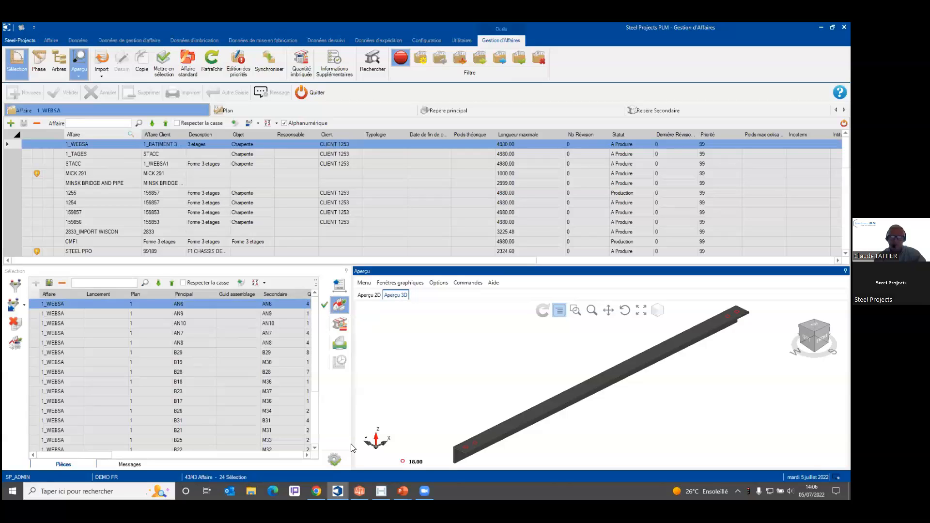
pyautogui.click(341, 306)
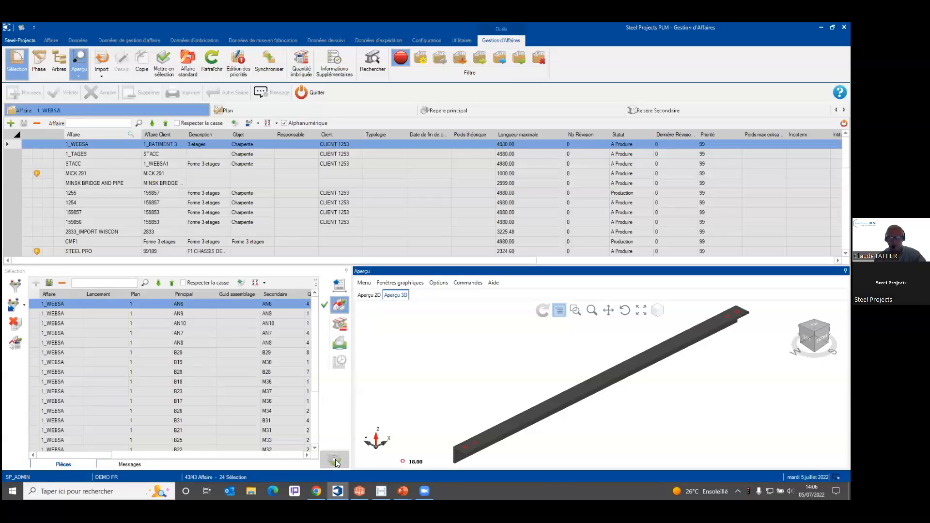
pyautogui.click(334, 461)
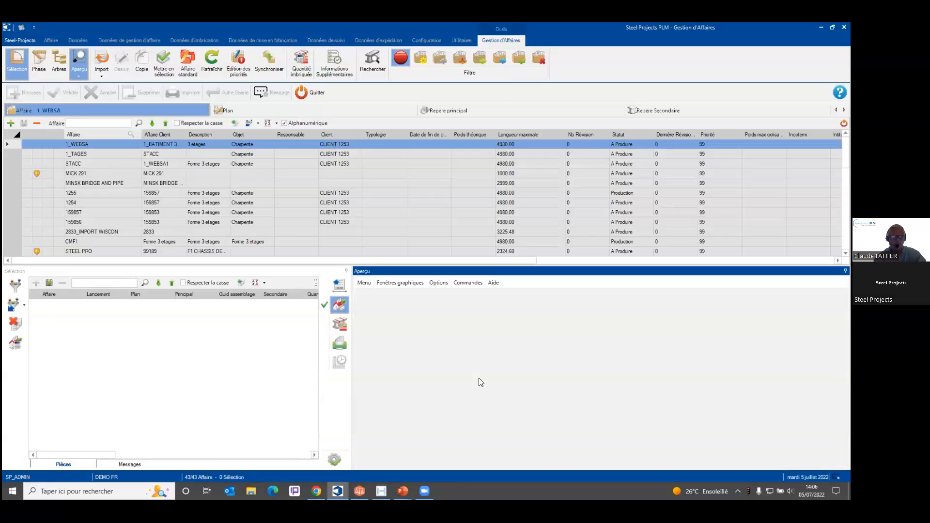
pyautogui.click(308, 90)
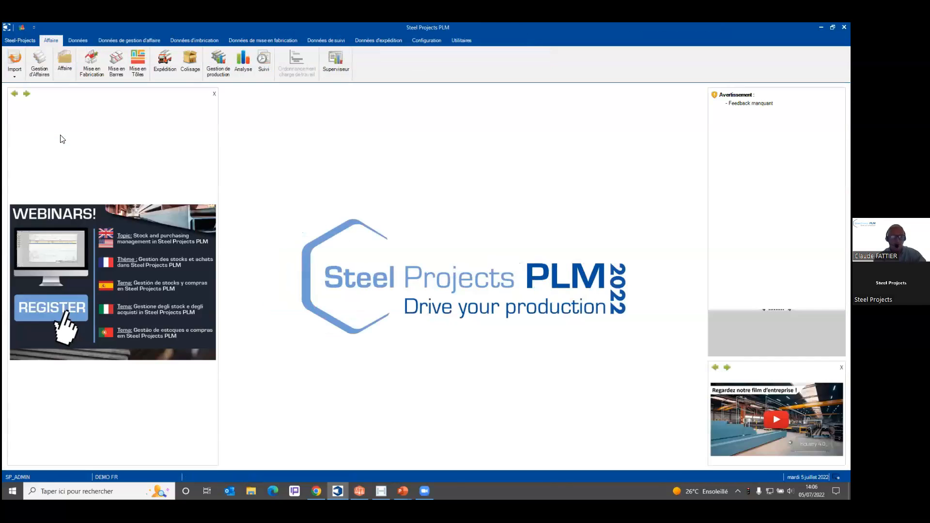
# Step: Open the fabrication batches and rename batch SELECT17921 as 1_WEBSA
pyautogui.click(91, 68)
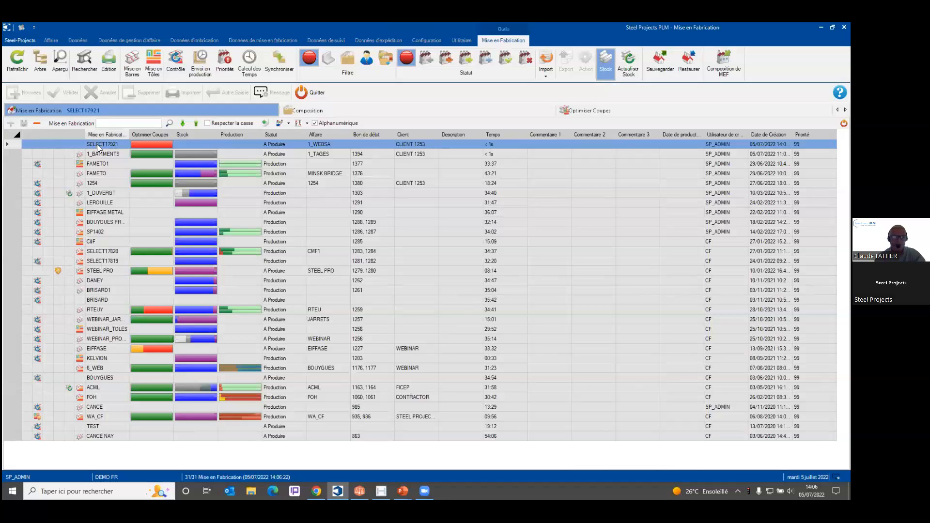
pyautogui.doubleClick(113, 145)
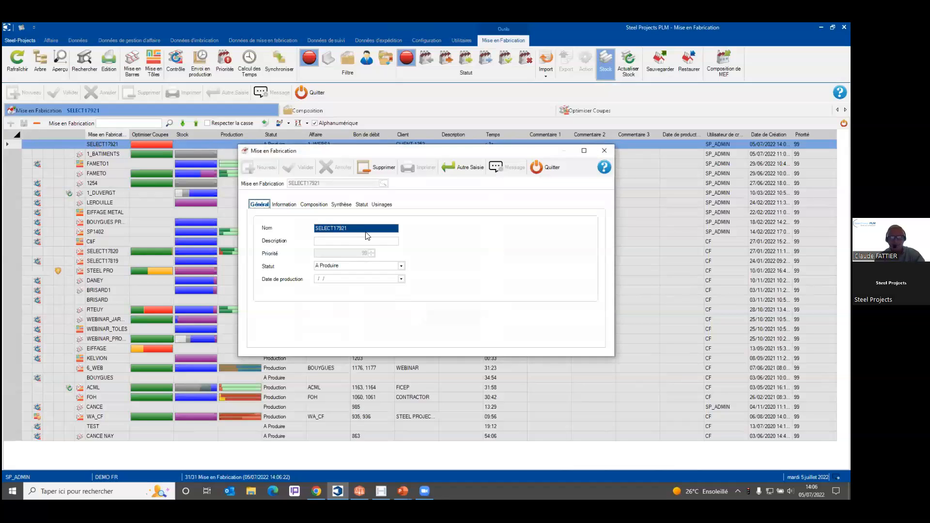
pyautogui.write('1_WEBSA')
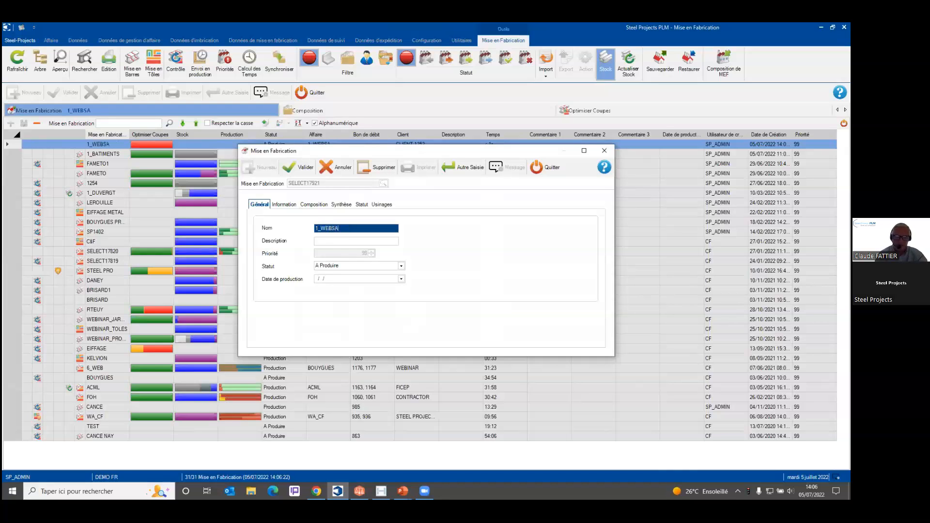
pyautogui.click(300, 167)
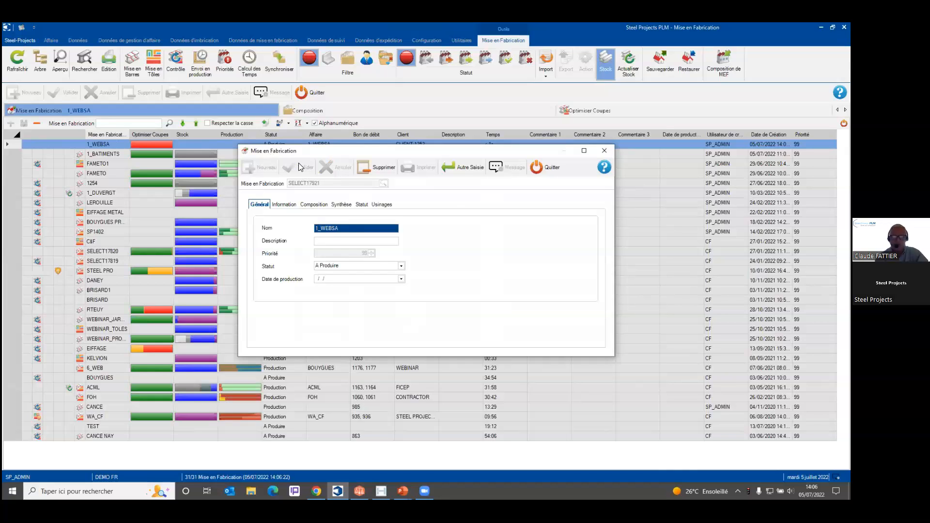
pyautogui.click(545, 166)
# Step: Open bar nesting for batch 1_WEBSA and preview the secondary parts from M36 down to M23
pyautogui.moveTo(162, 149)
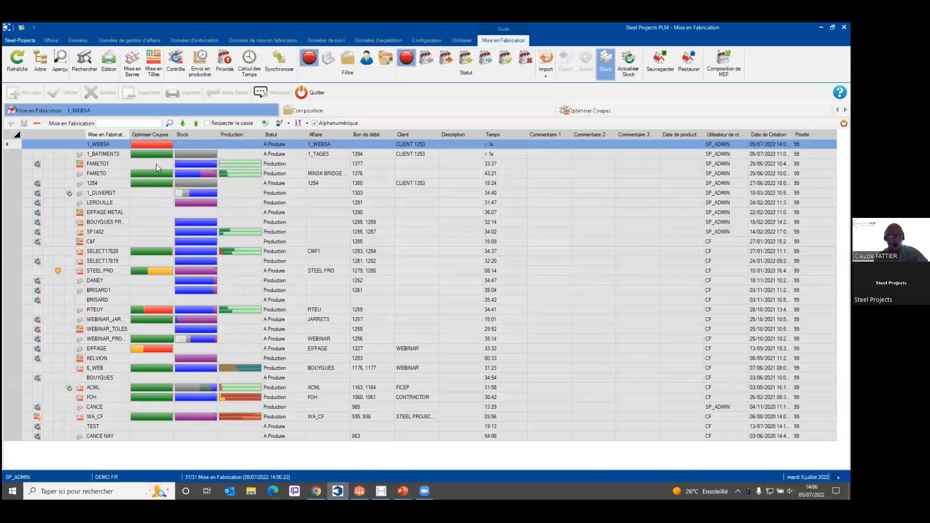
pyautogui.click(132, 71)
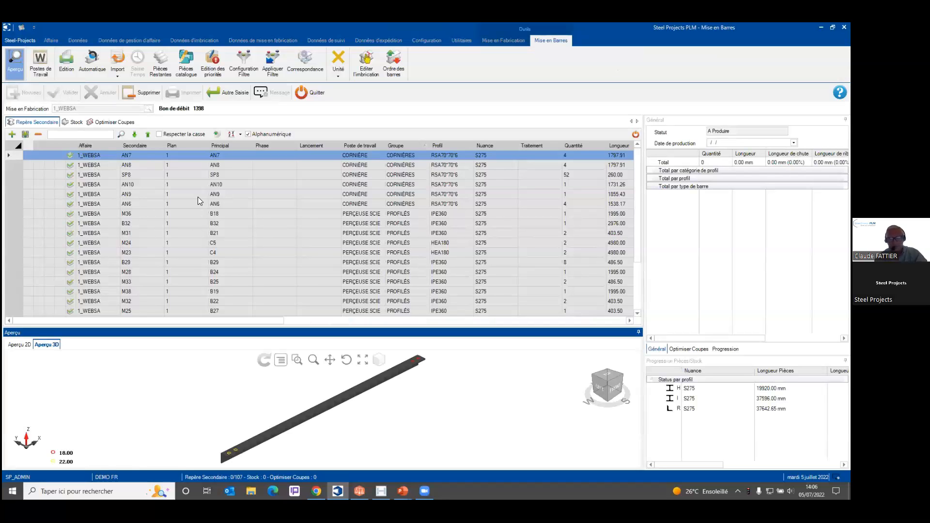
pyautogui.click(142, 212)
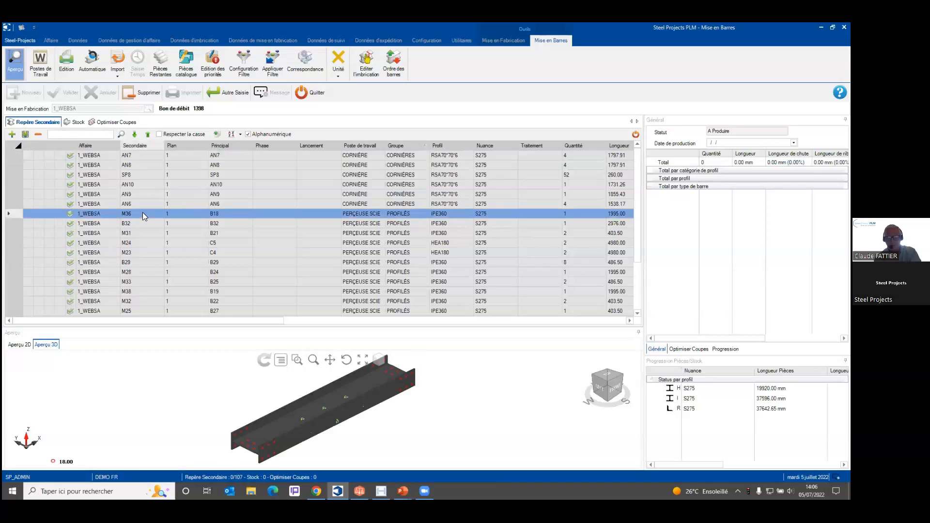
pyautogui.press('Down')
pyautogui.press('Down')
pyautogui.press('Down')
pyautogui.press('Down')
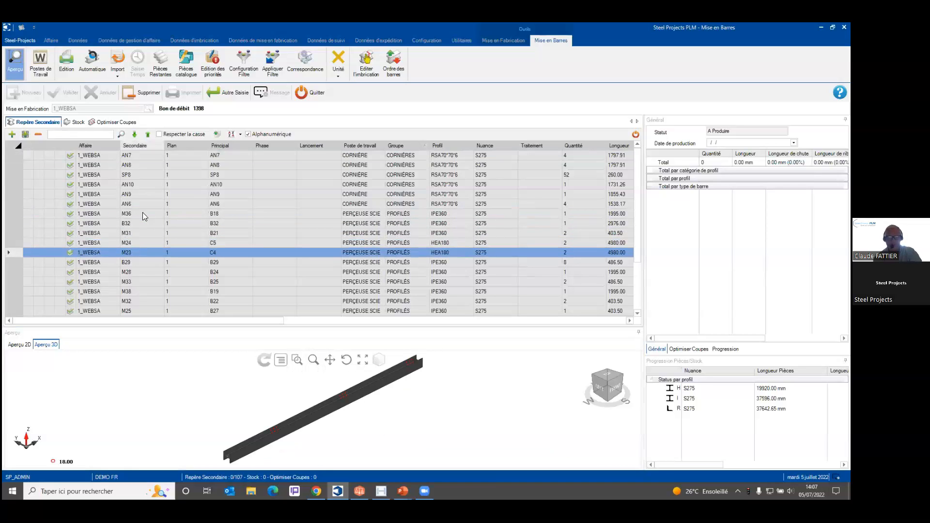
# Step: Import the available bars from STOCK into the nesting's stock list and save it
pyautogui.click(75, 122)
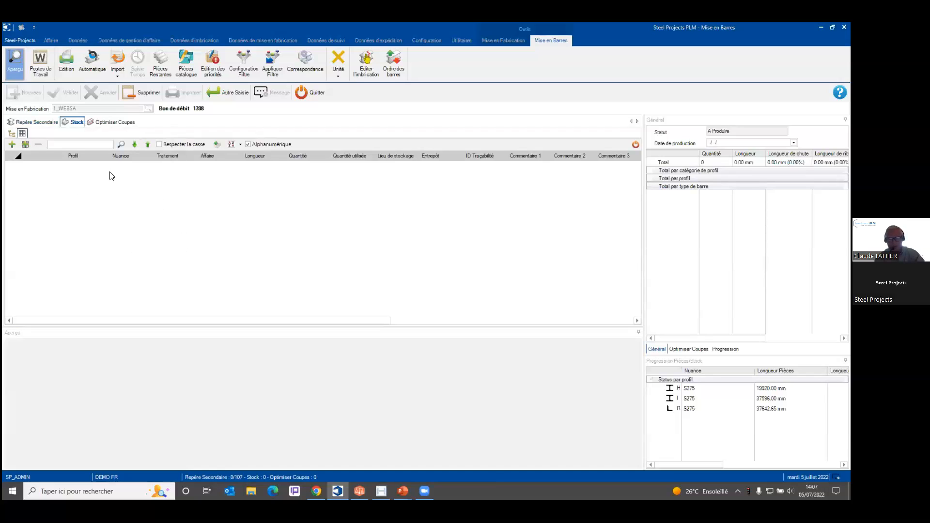
pyautogui.click(116, 79)
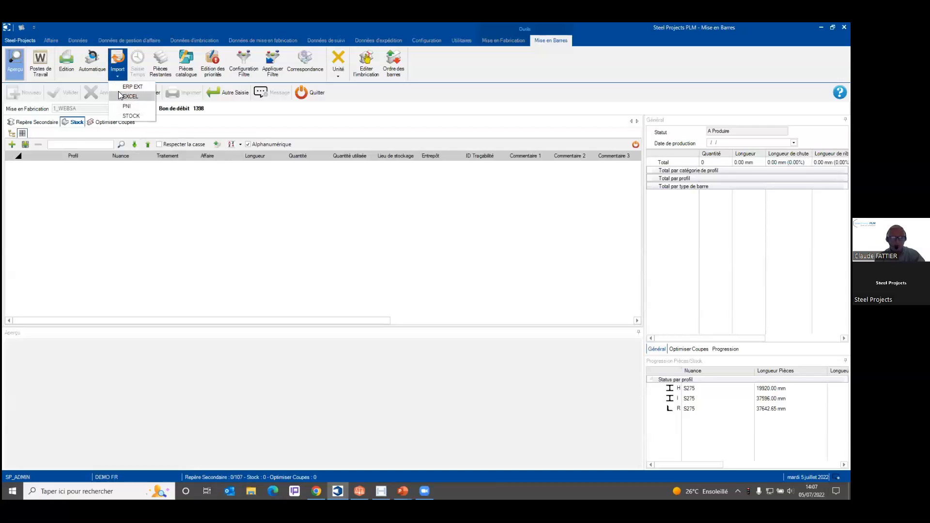
pyautogui.click(132, 118)
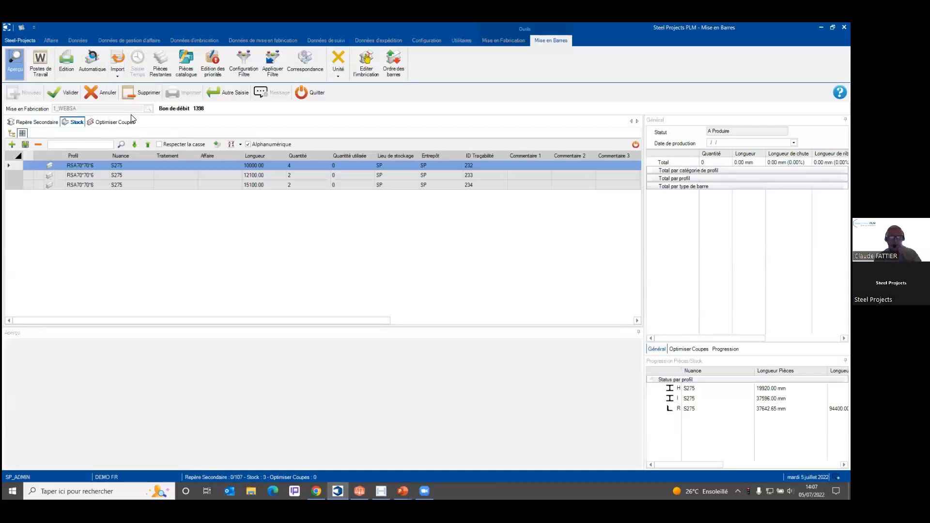
pyautogui.click(89, 175)
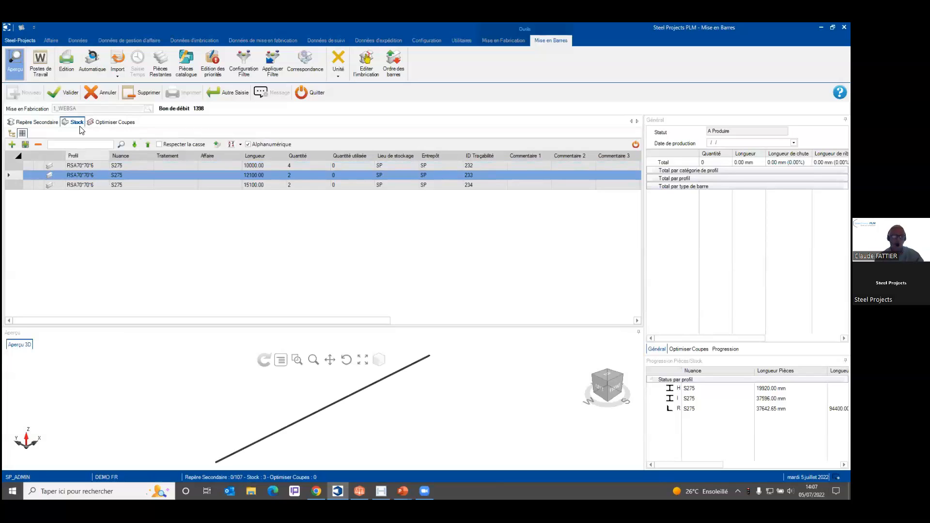
pyautogui.click(68, 94)
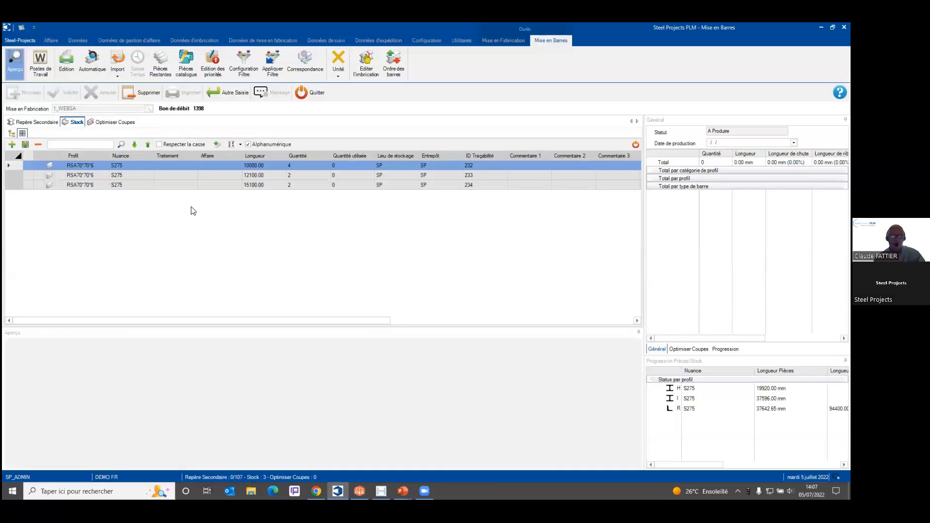
# Step: Run the automatic cut optimisation for 1_WEBSA with the proposed nesting parameters
pyautogui.click(119, 124)
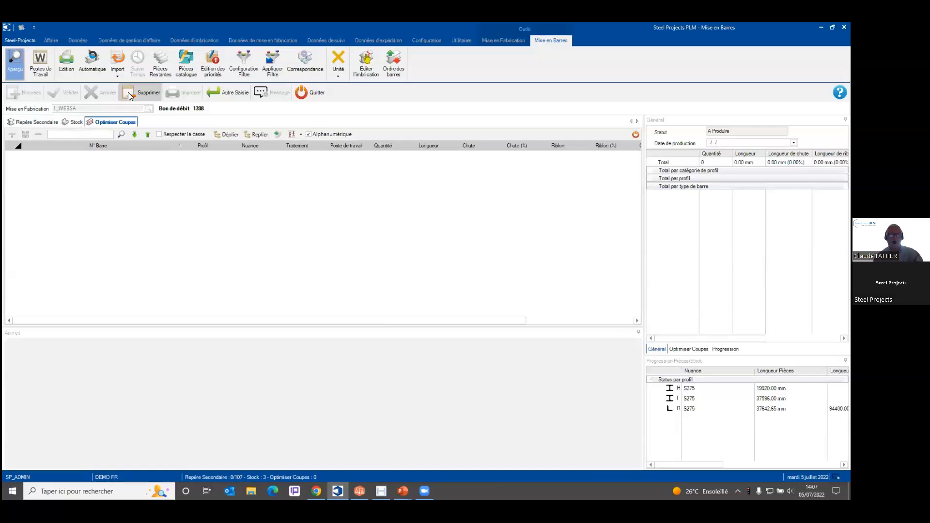
pyautogui.click(92, 60)
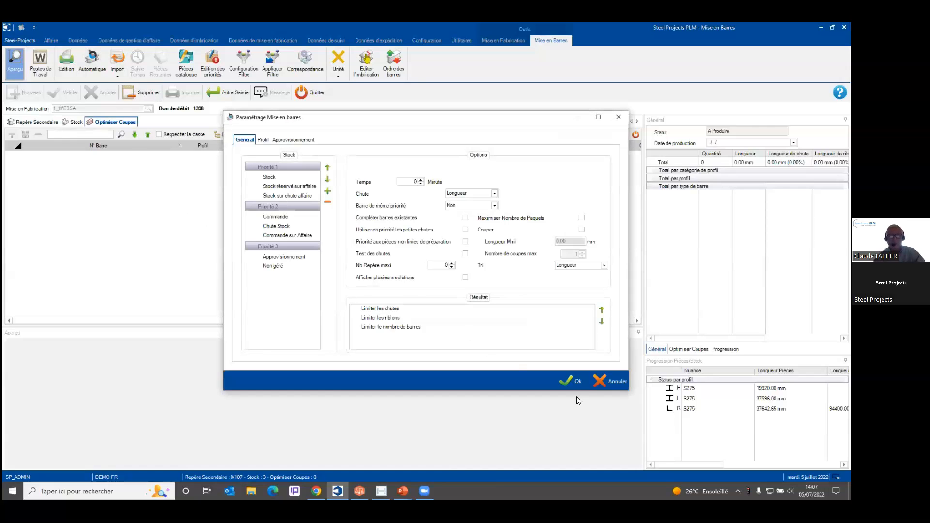
pyautogui.click(567, 384)
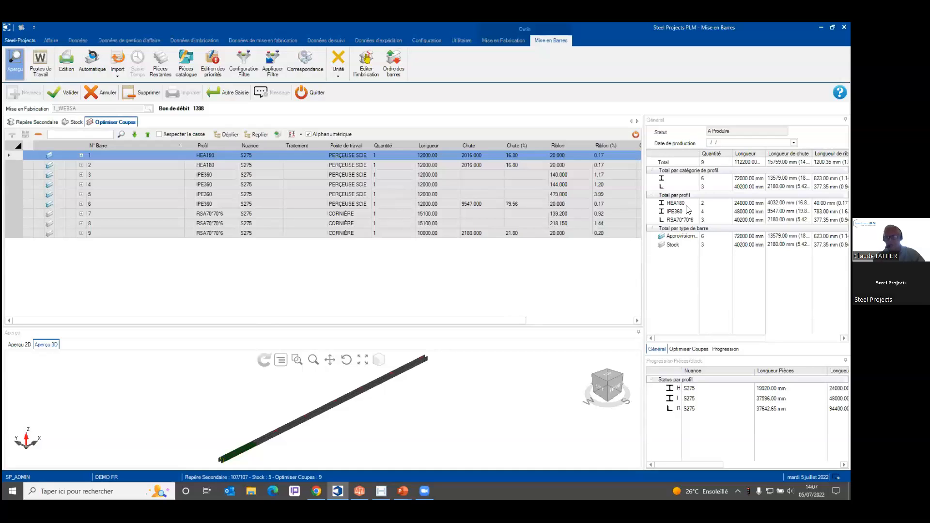
# Step: Check the supply and stock totals and bars 6 and 7, save the nesting and return to the fabrication batches
pyautogui.click(679, 238)
pyautogui.click(673, 245)
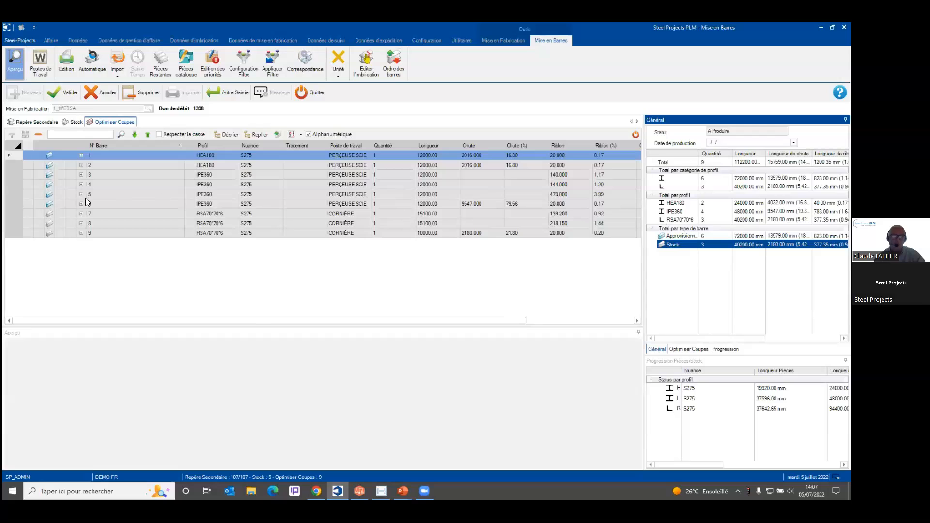
pyautogui.click(68, 204)
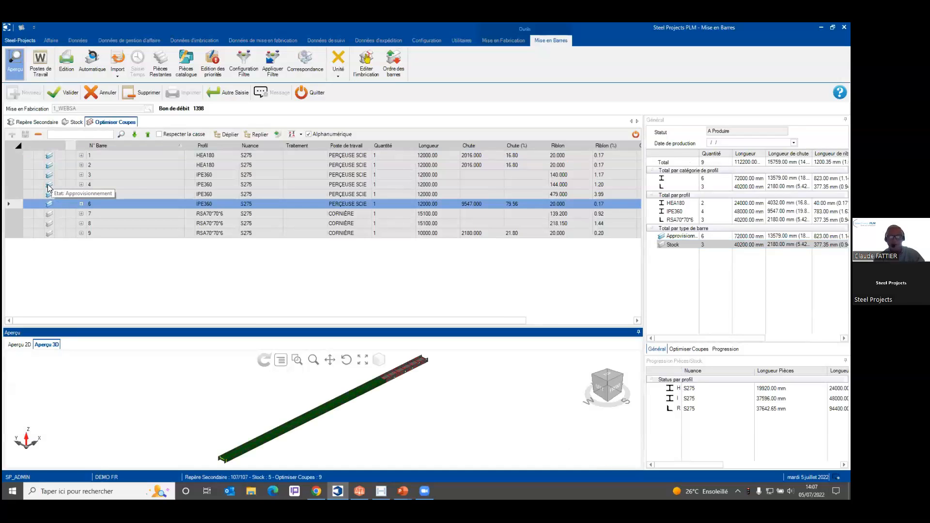
pyautogui.click(51, 215)
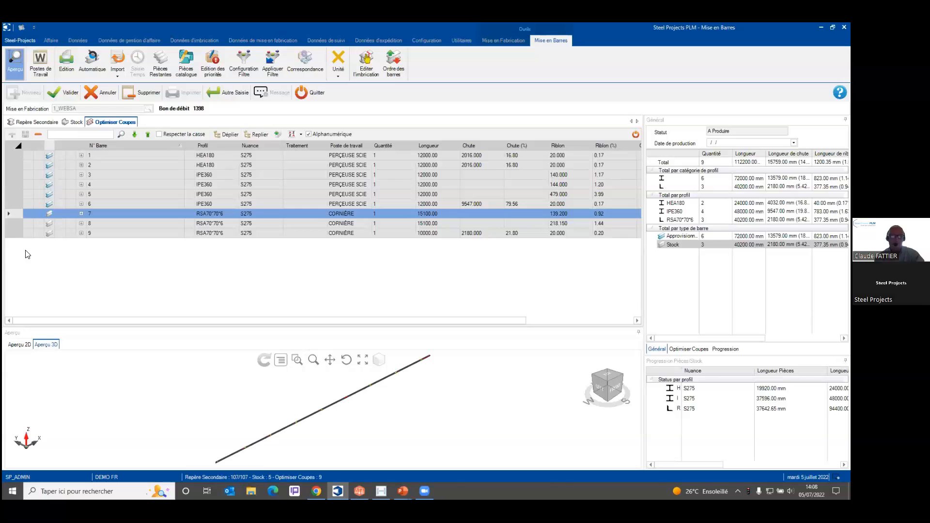
pyautogui.click(63, 95)
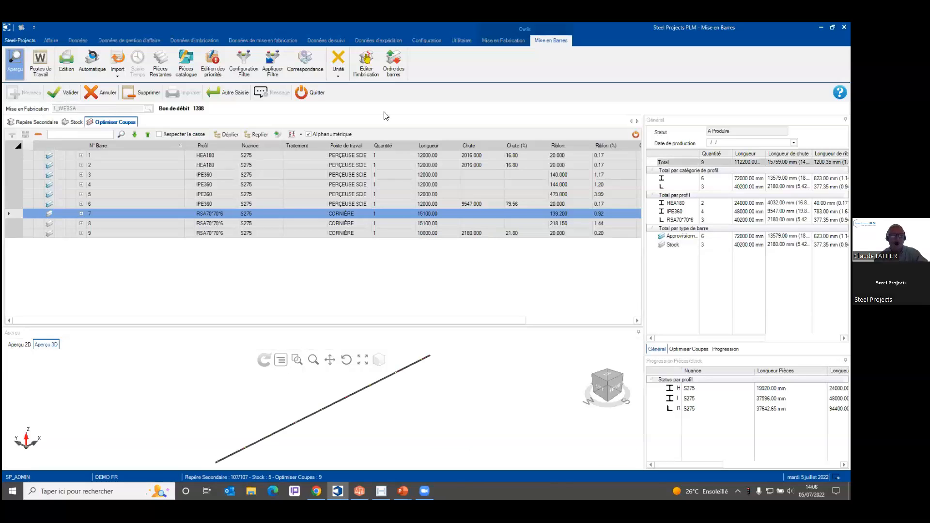
pyautogui.click(312, 95)
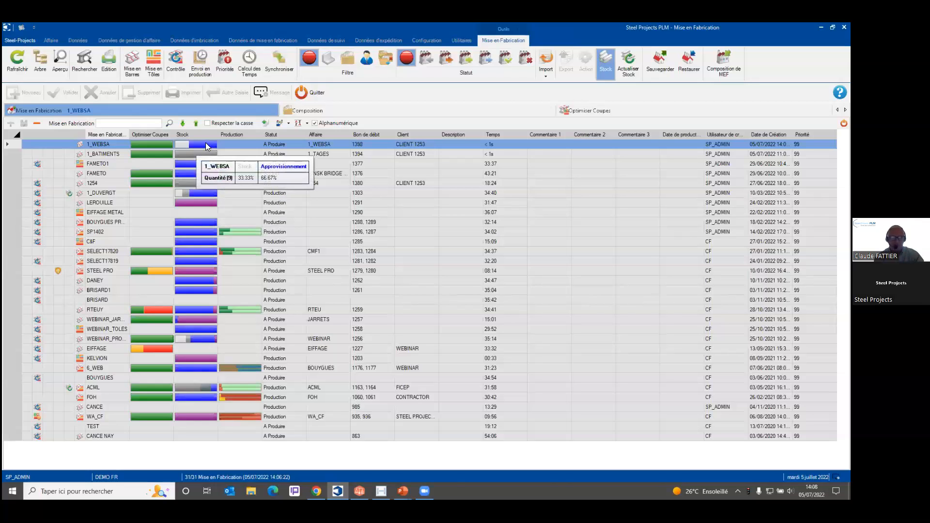
pyautogui.moveTo(196, 145)
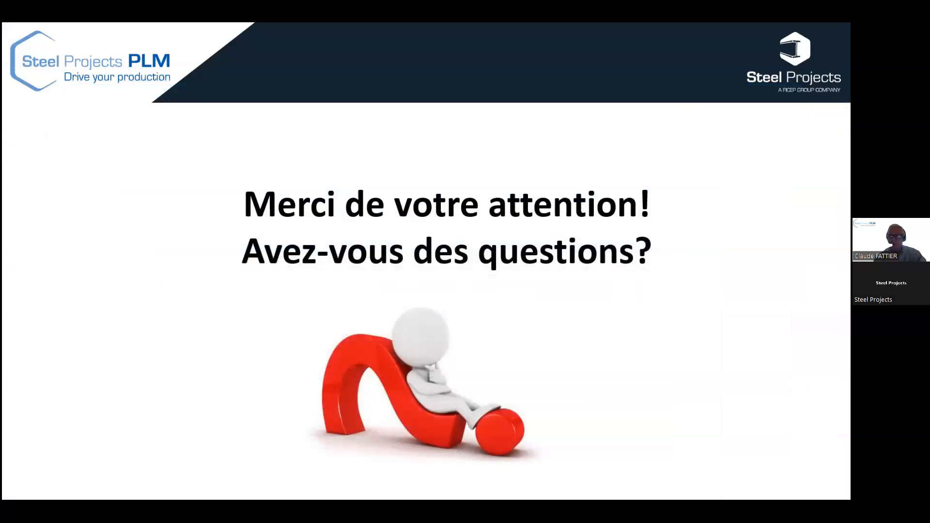
# Step: End the slideshow, minimize PowerPoint and switch to the Gestion achats purchasing application
pyautogui.press('Escape')
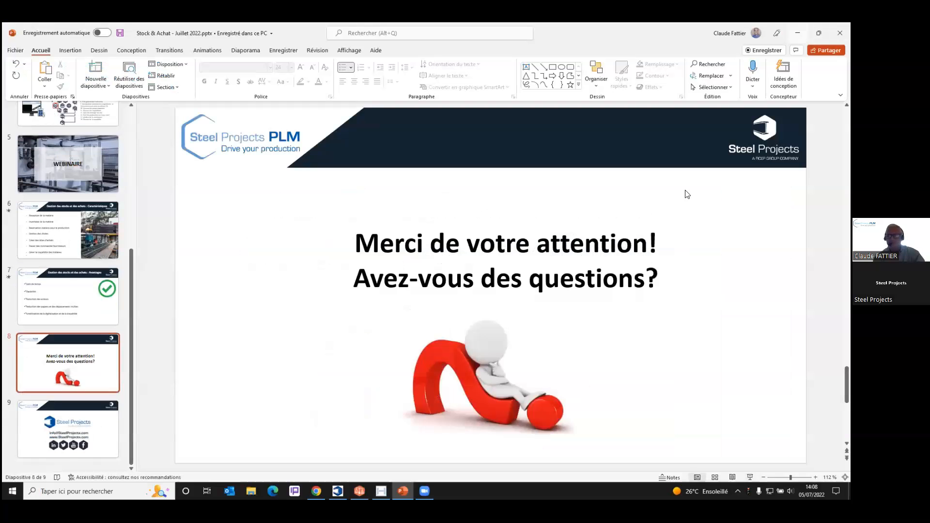
pyautogui.click(798, 30)
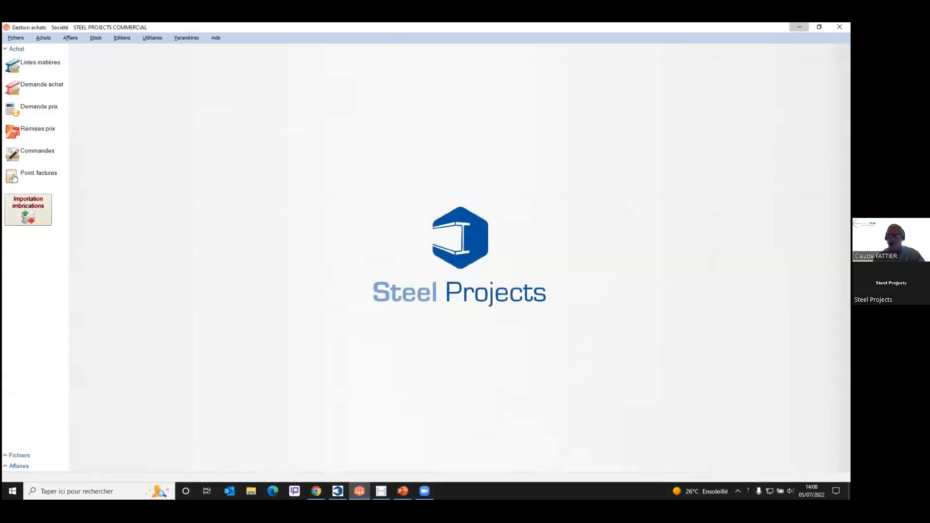
pyautogui.click(799, 27)
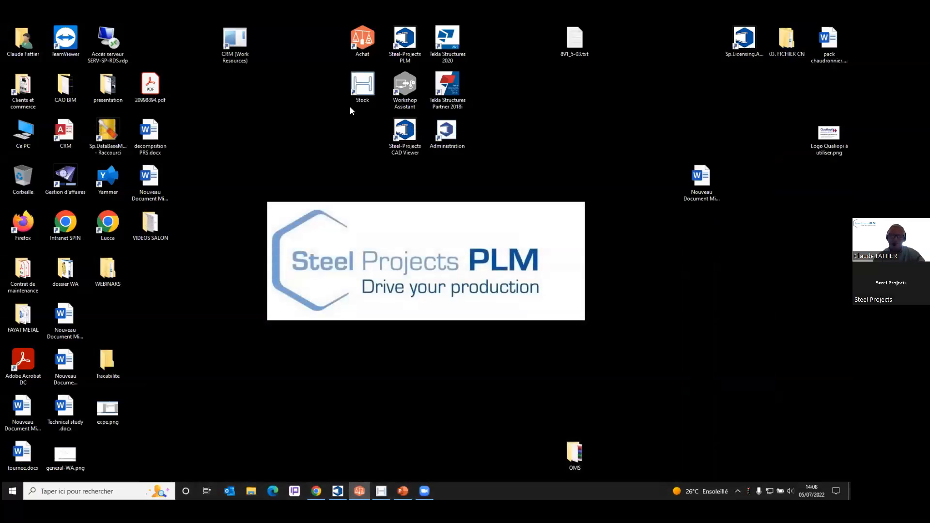
pyautogui.click(281, 140)
pyautogui.moveTo(359, 491)
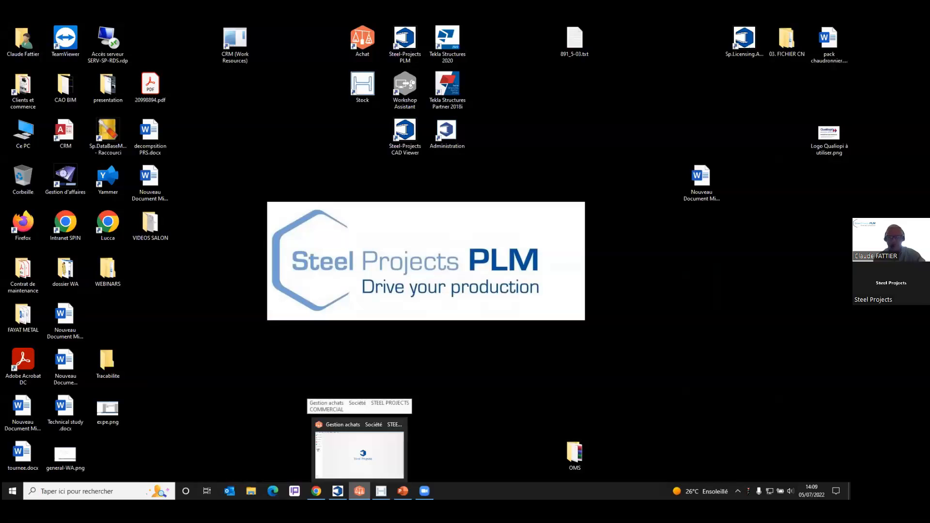
pyautogui.click(359, 452)
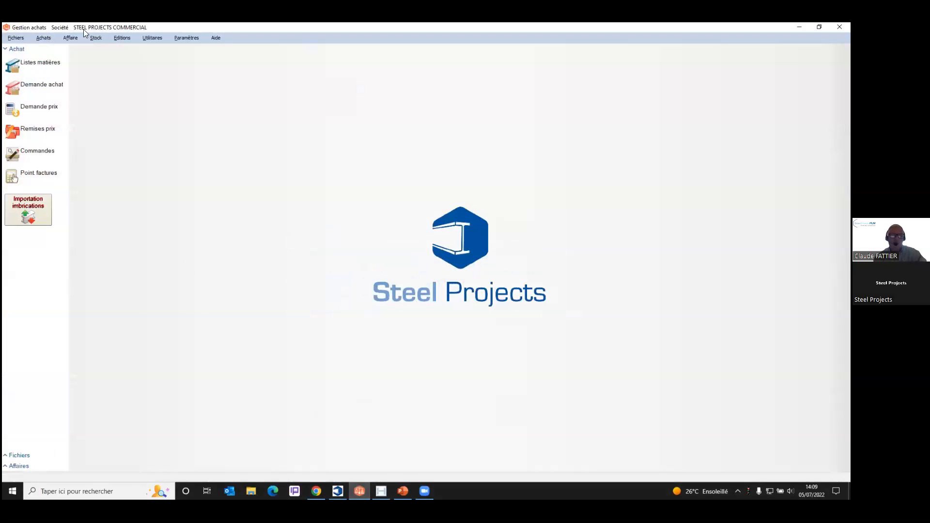
# Step: Import nesting 1398 into purchasing and open the list of supply requests
pyautogui.click(35, 205)
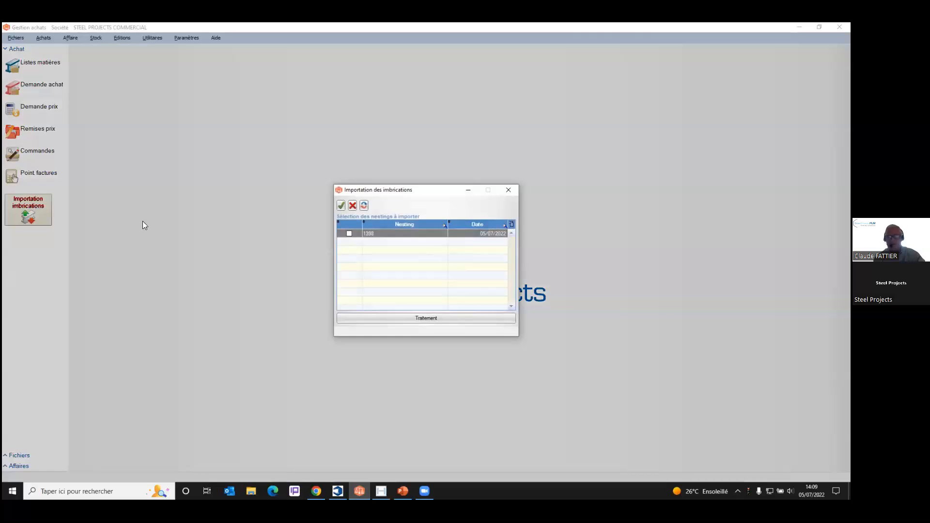
pyautogui.click(348, 233)
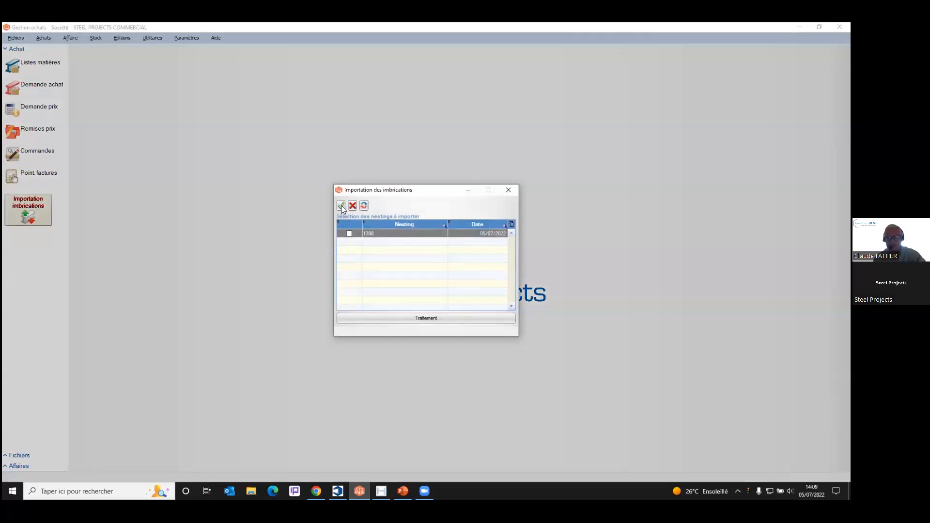
pyautogui.click(417, 318)
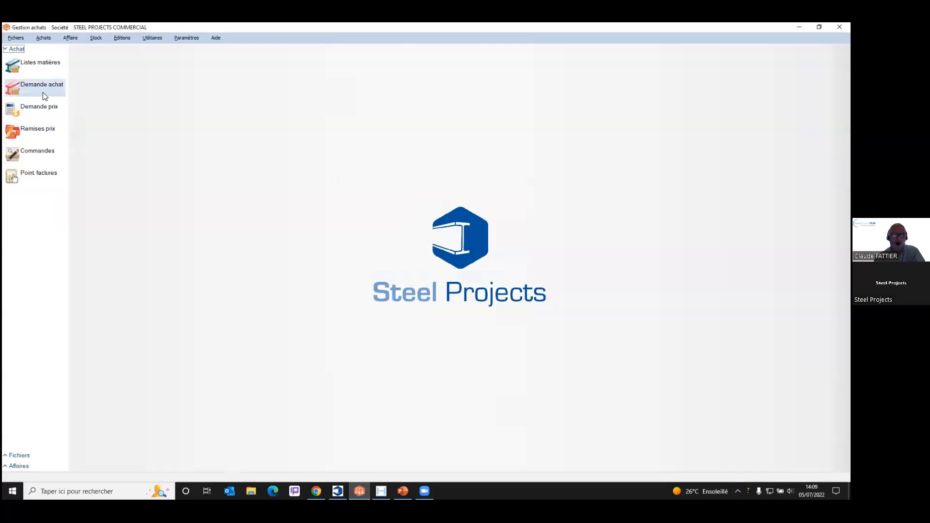
pyautogui.click(30, 86)
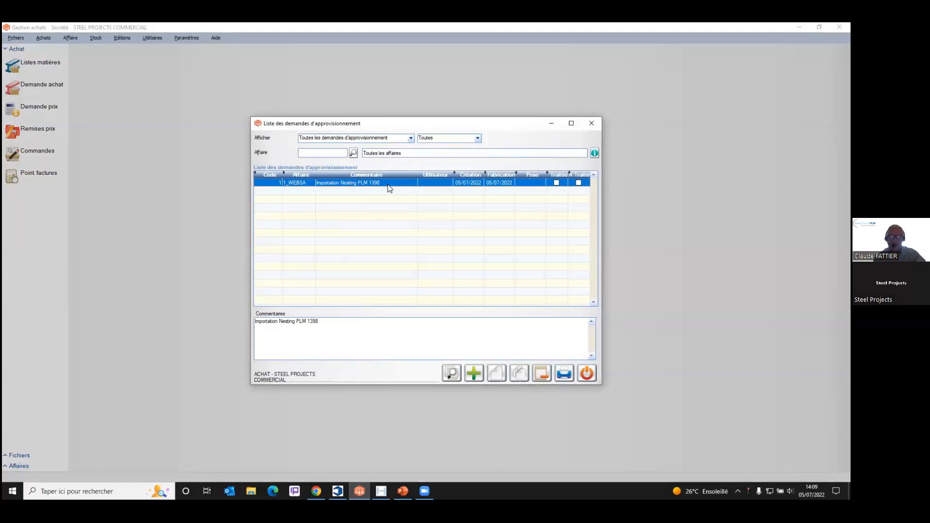
# Step: Set the 1_WEBSA supply request for nesting 1398 to A Traiter with Pose date 05/07/2022, save it and close it
pyautogui.doubleClick(340, 183)
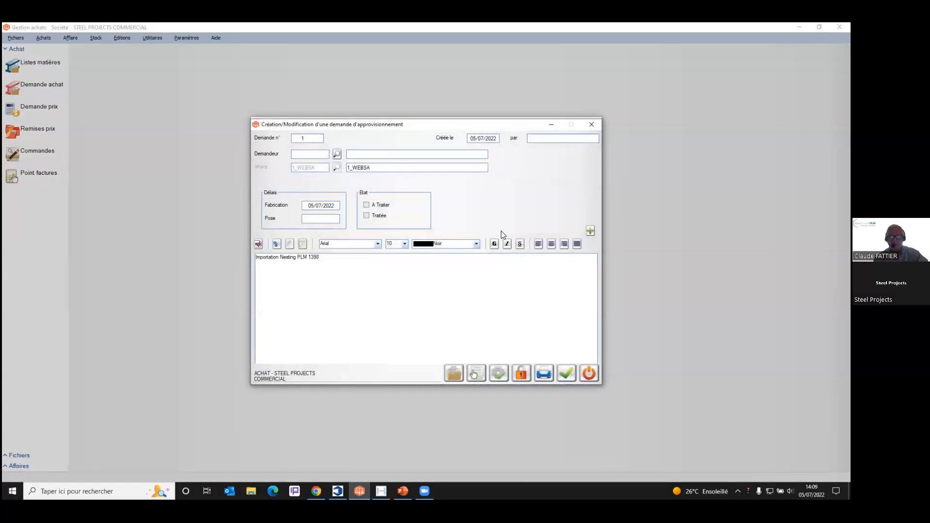
pyautogui.click(387, 207)
pyautogui.click(562, 370)
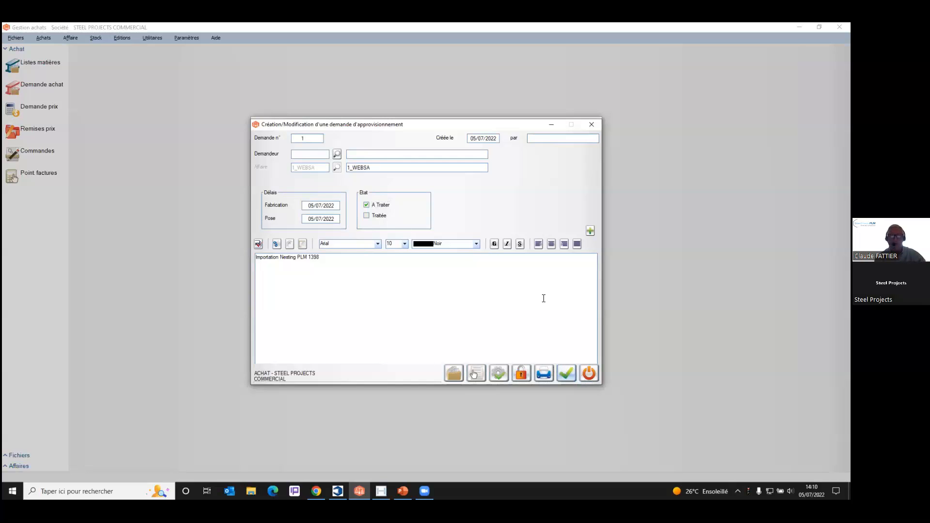
pyautogui.click(589, 374)
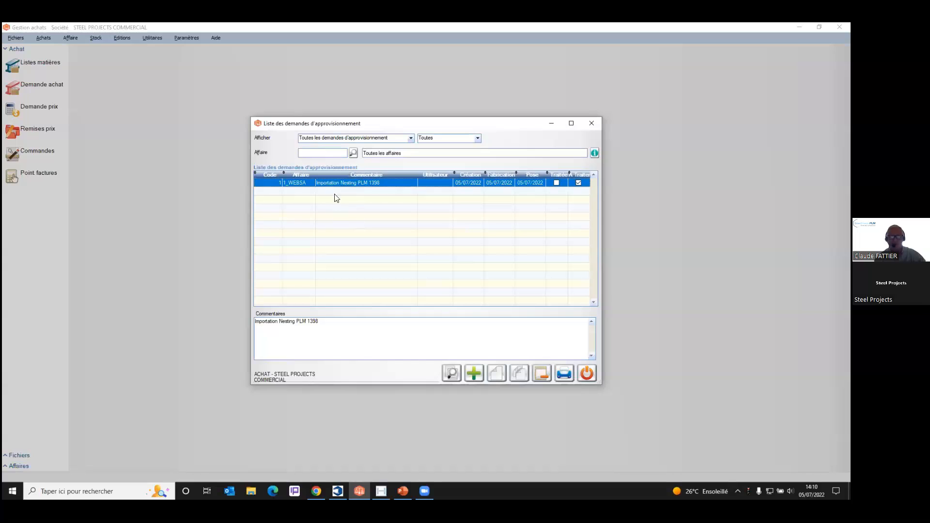
# Step: Consult the status colour legend of the supply request list and close the list
pyautogui.click(595, 152)
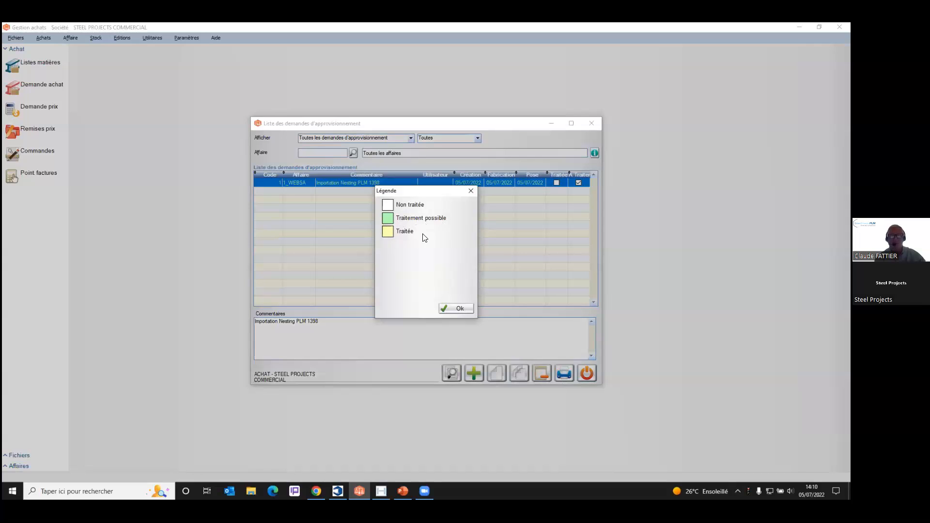
pyautogui.click(471, 191)
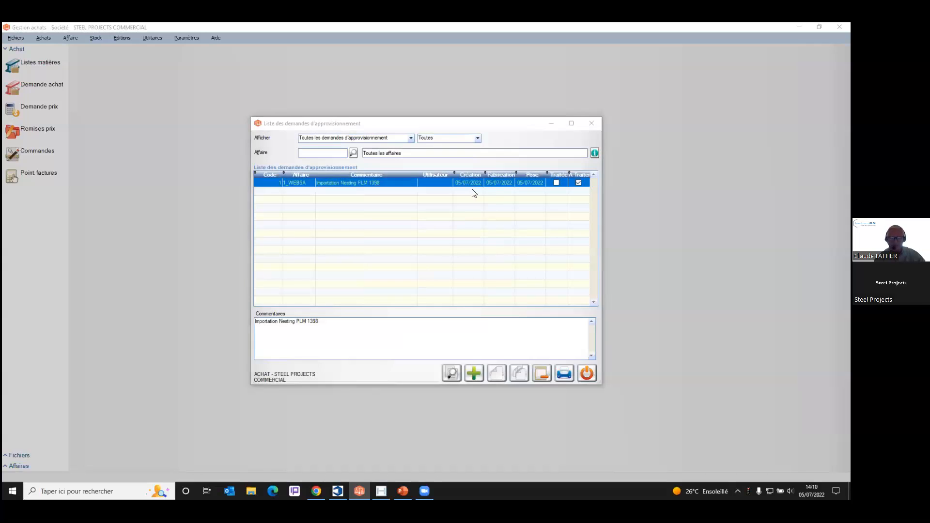
pyautogui.click(586, 370)
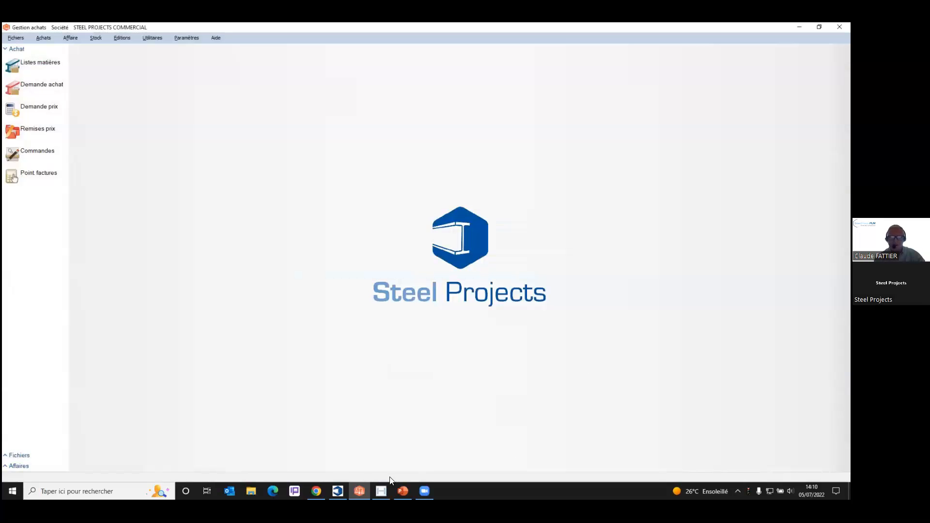
# Step: Switch to Steel Projects PLM, update the stock for the 1_WEBSA fabrication batch and check its stock bar
pyautogui.click(337, 491)
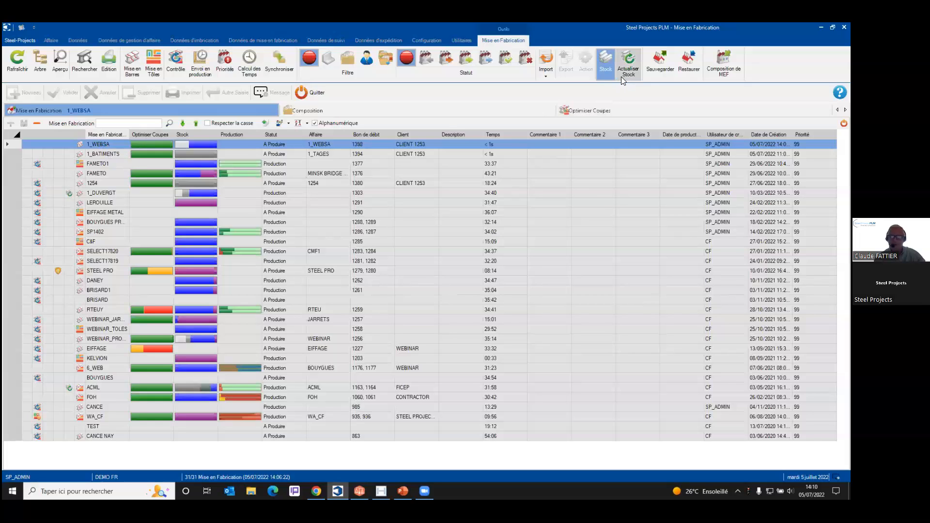
pyautogui.click(628, 66)
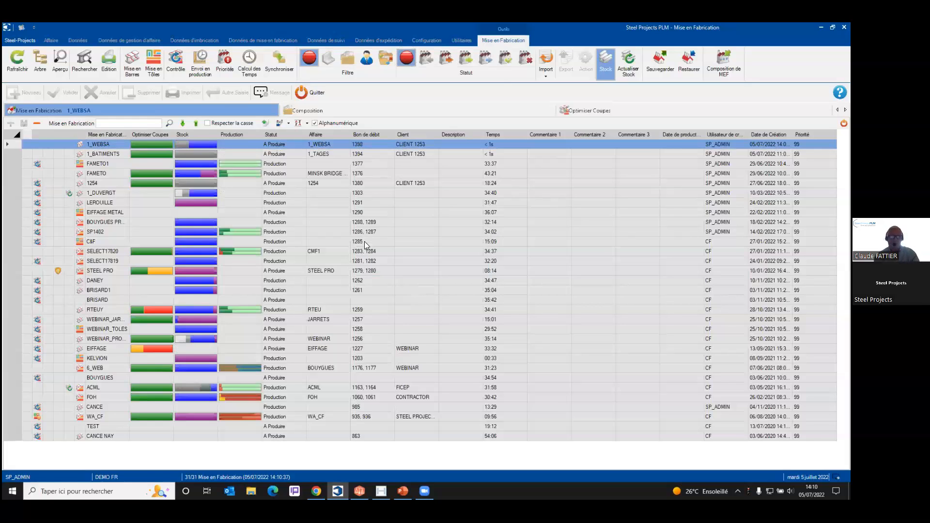
pyautogui.moveTo(185, 148)
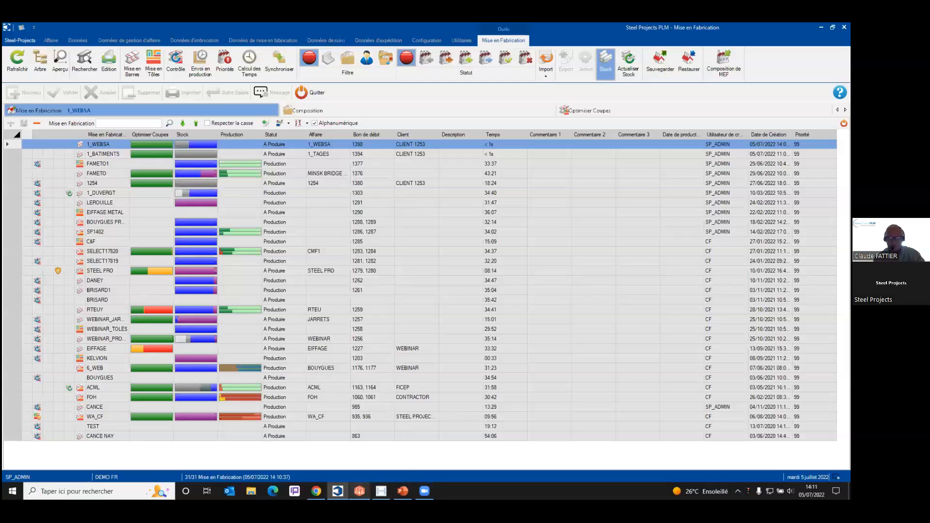
# Step: Switch to the Gestion achats purchasing application and process the pending import of nesting 1398
pyautogui.click(360, 490)
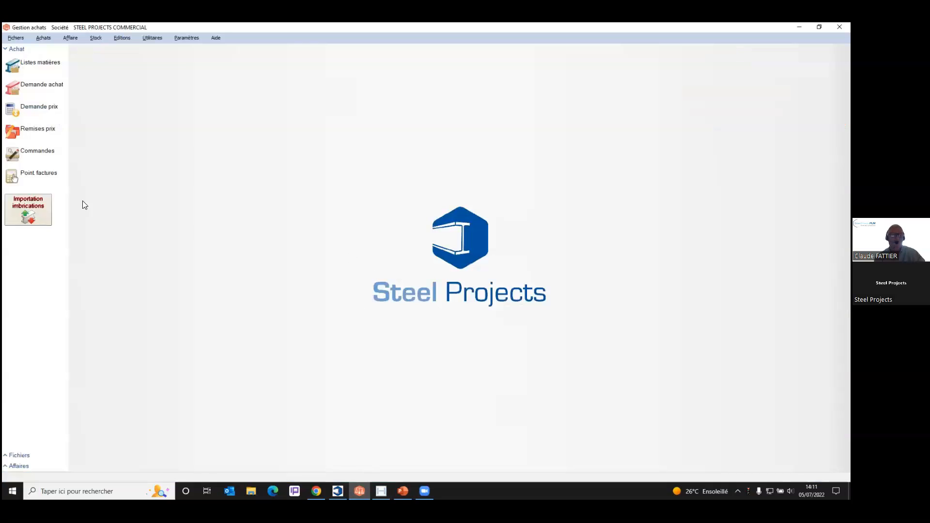
pyautogui.click(46, 216)
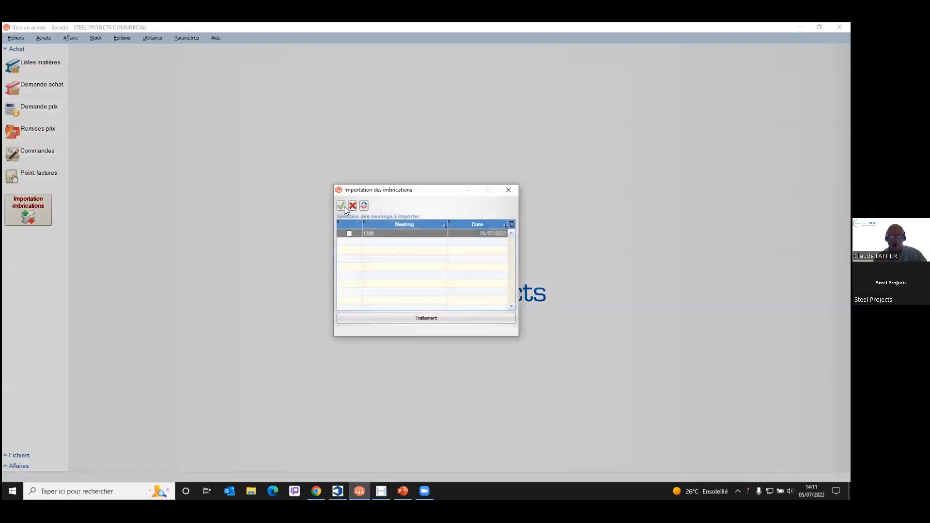
pyautogui.click(433, 320)
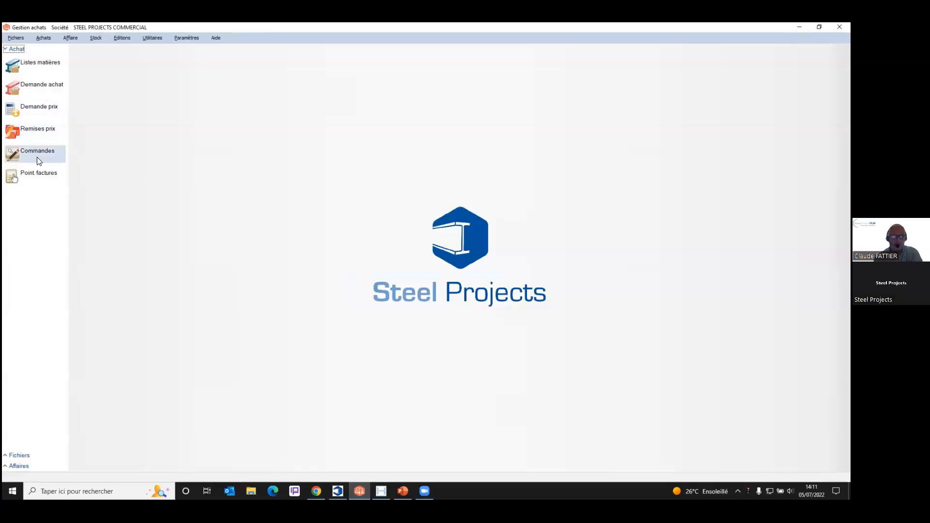
# Step: Create a new price request and assign it to job 1_WEBSA
pyautogui.click(31, 109)
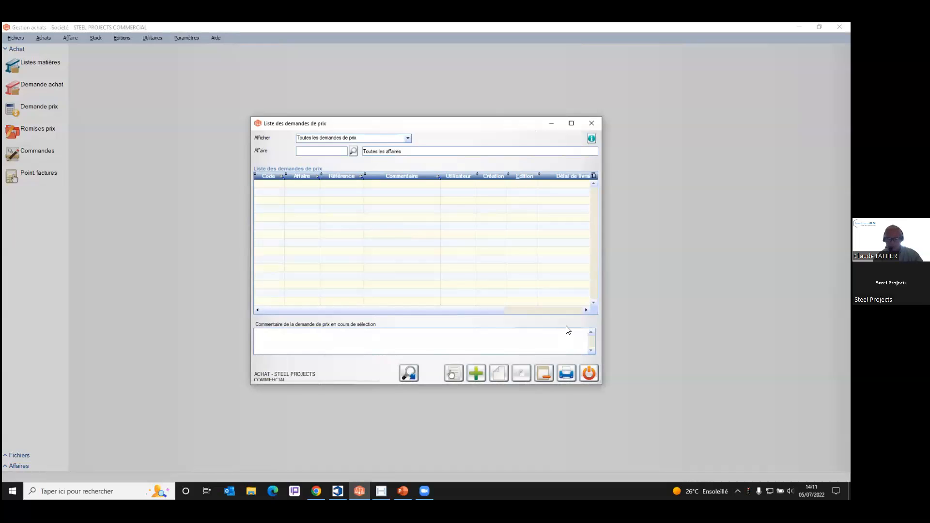
pyautogui.click(475, 370)
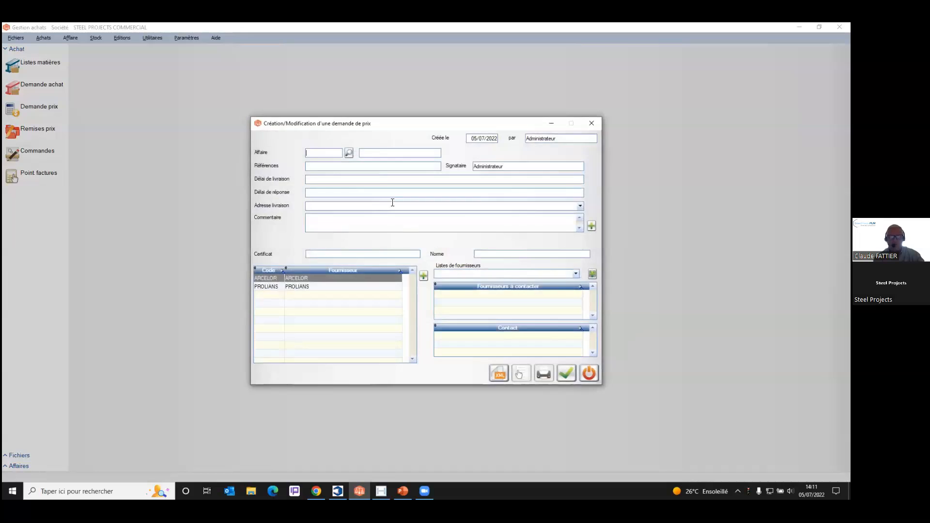
pyautogui.click(350, 153)
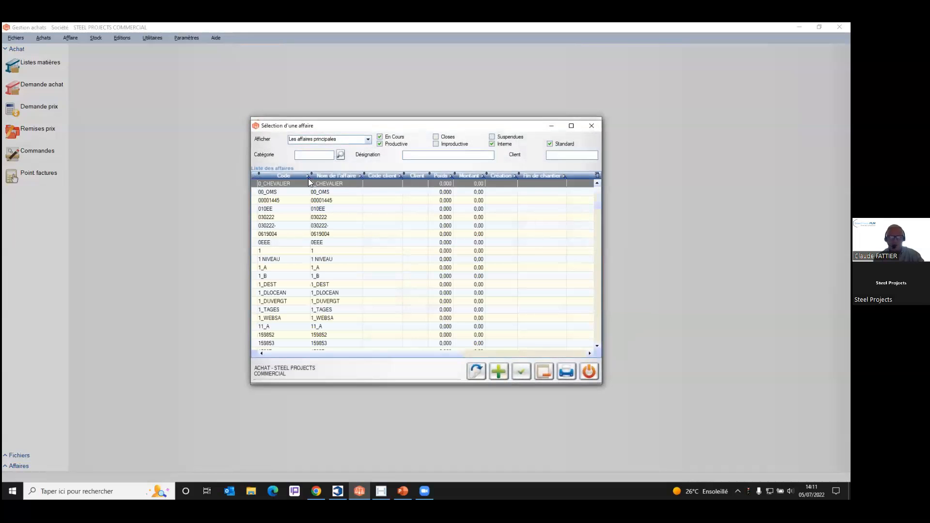
pyautogui.write('1_WEBSA')
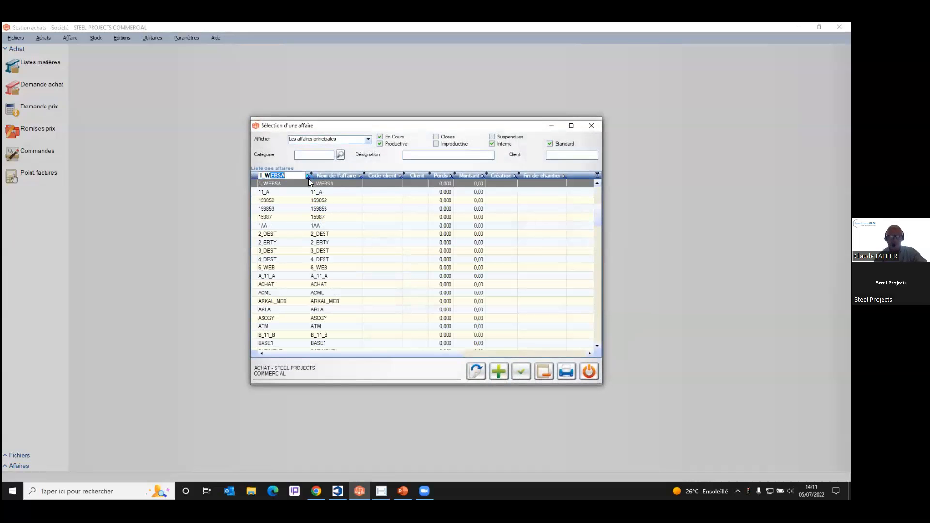
pyautogui.press('Return')
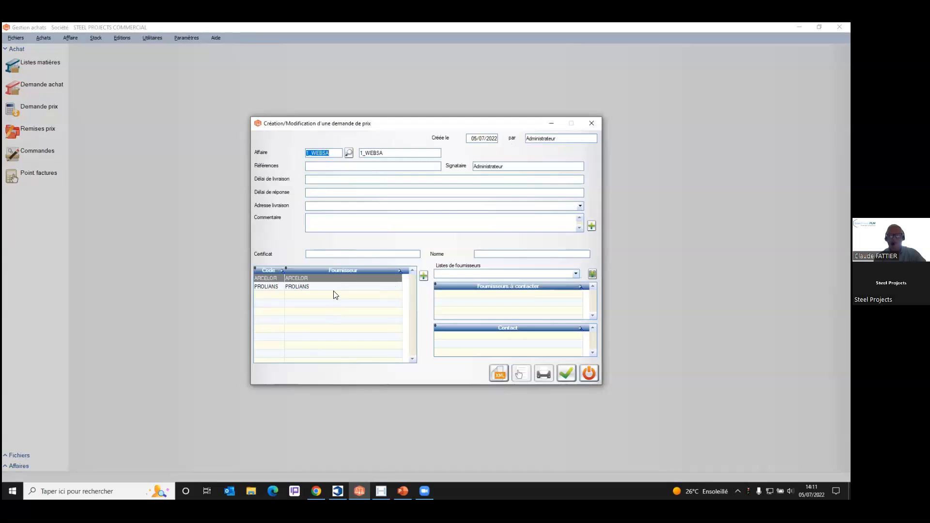
# Step: Add ARCELOR and PROLIANS as suppliers to contact and validate the price request header
pyautogui.click(423, 275)
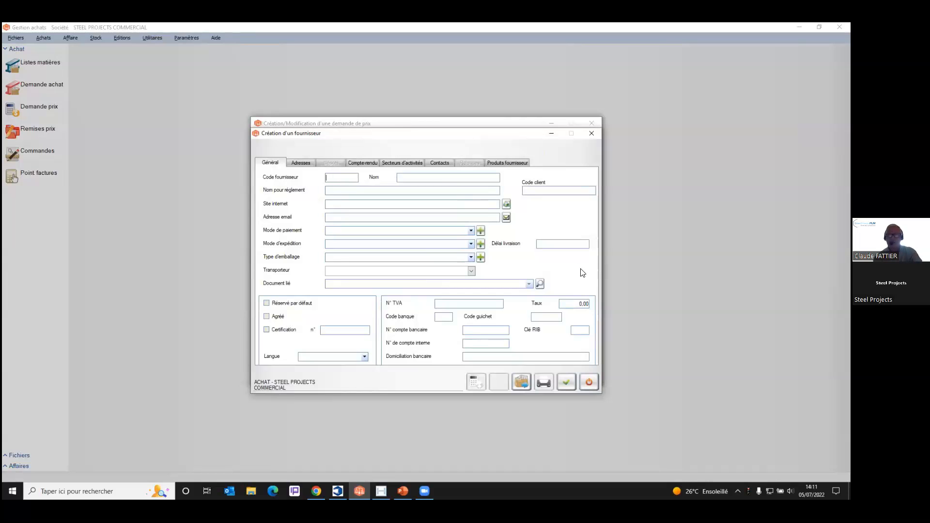
pyautogui.click(591, 133)
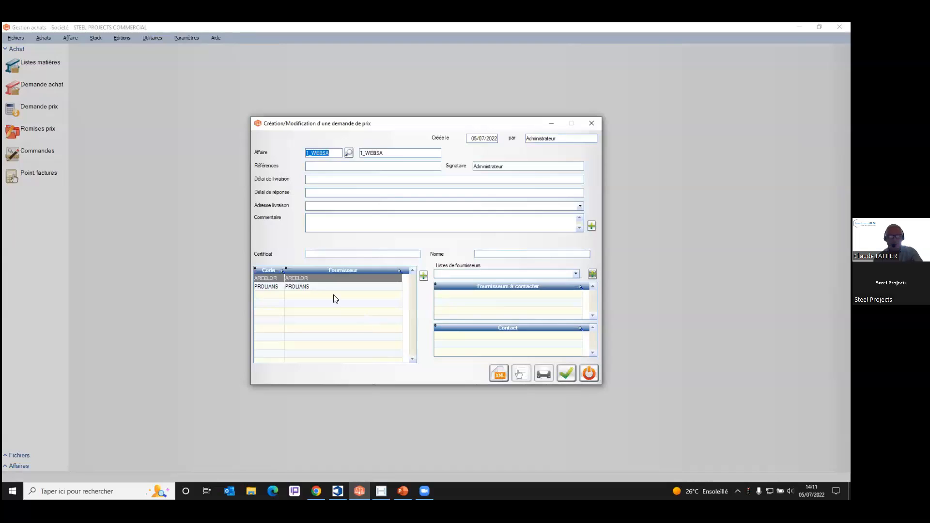
pyautogui.doubleClick(305, 279)
pyautogui.doubleClick(305, 286)
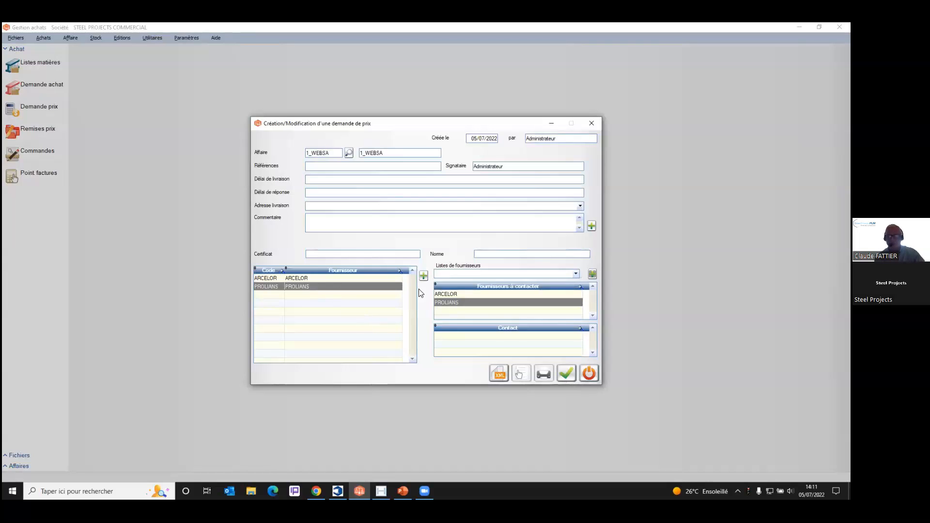
pyautogui.click(569, 376)
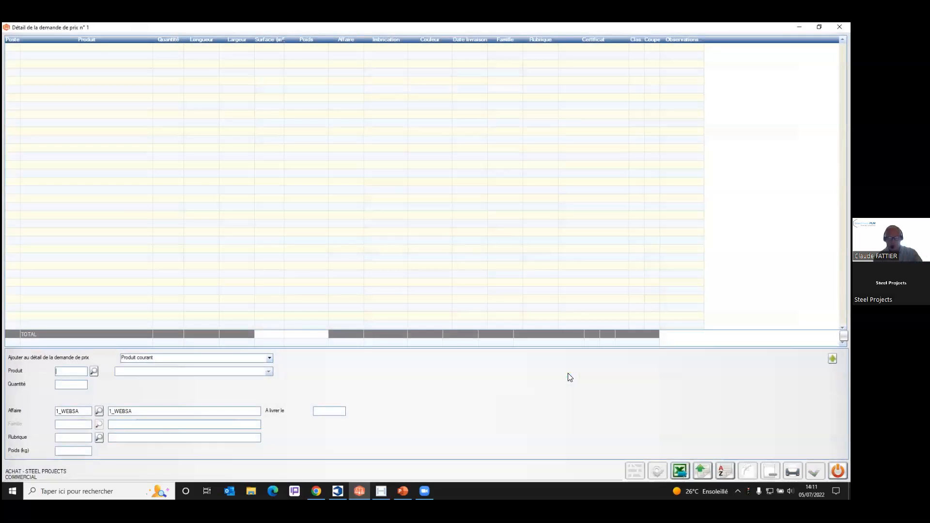
# Step: Import the HEA180 S275JR and IPE360 S275JR lines from the supply request into the price request and validate it as processed
pyautogui.click(705, 472)
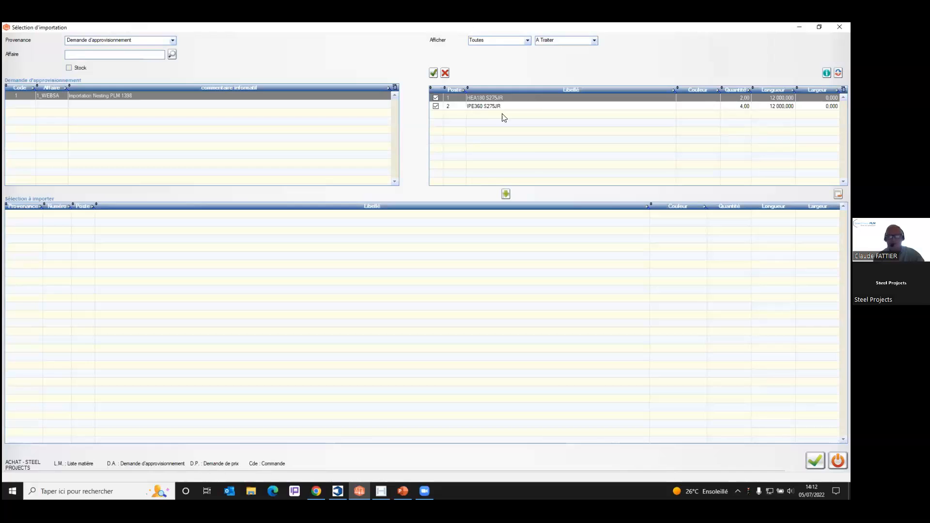
pyautogui.click(505, 194)
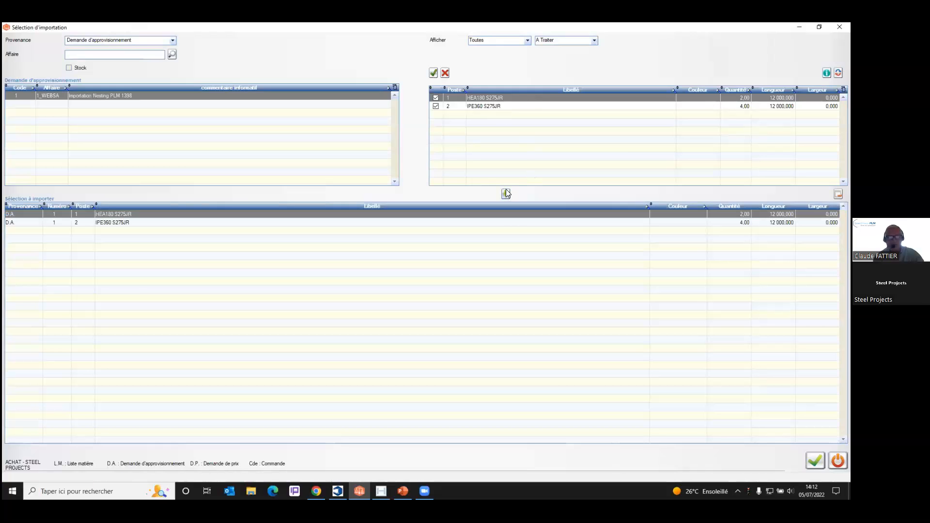
pyautogui.click(815, 461)
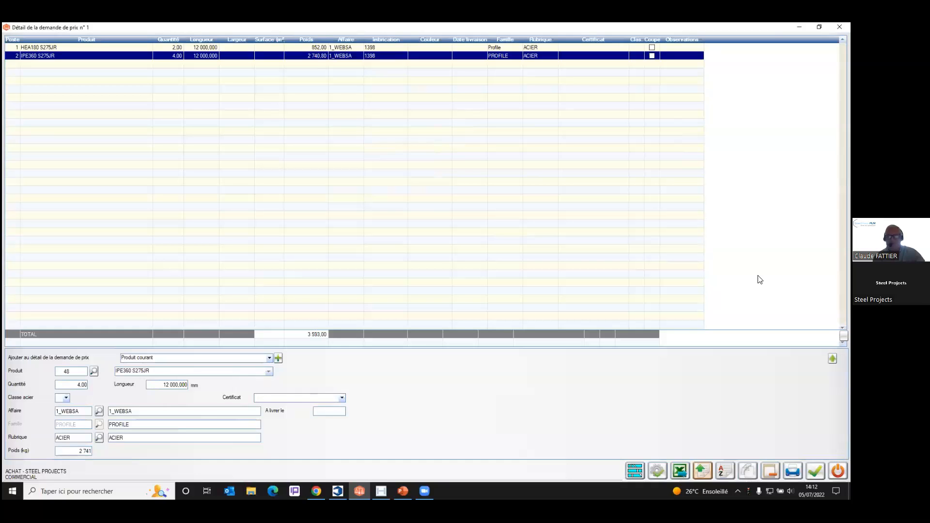
pyautogui.click(815, 470)
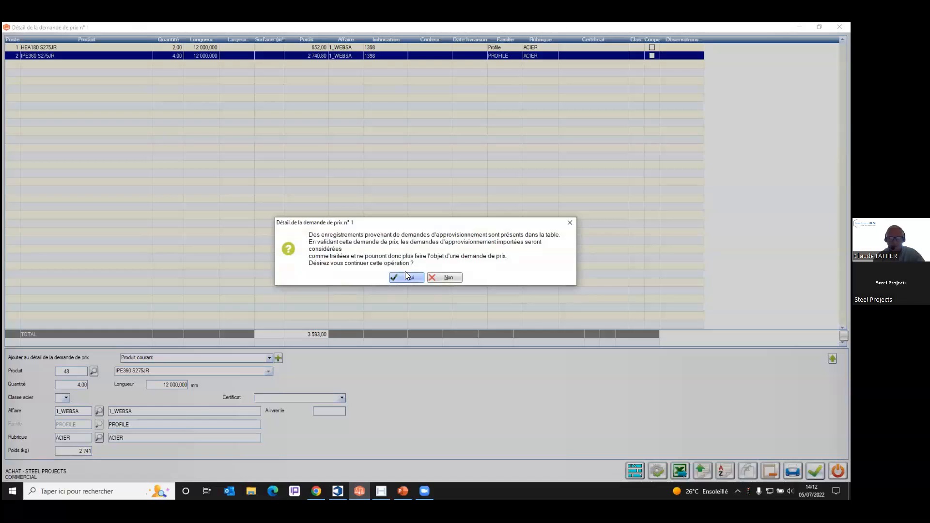
pyautogui.click(407, 278)
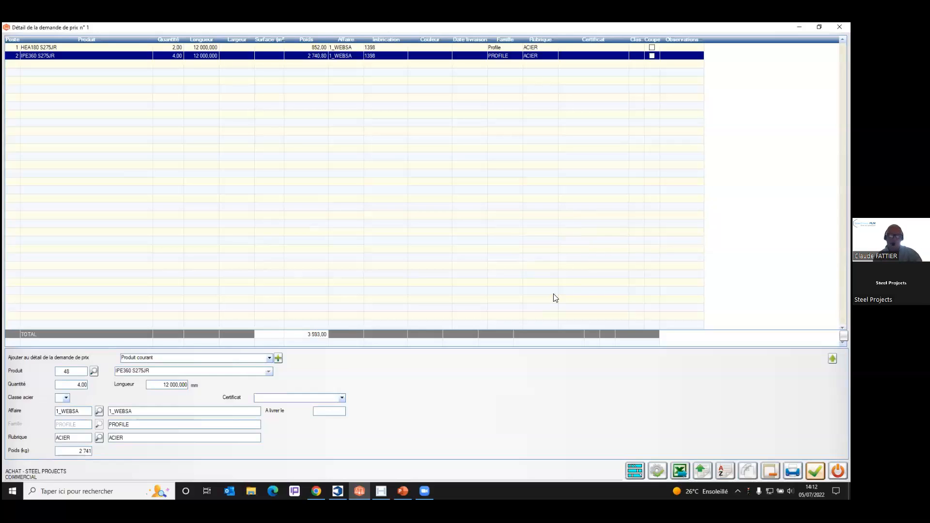
# Step: Export the price request to Excel for each supplier, as SPR_Demande de prix 1_prolians.xlsx and SPR_Demande de prix 1_arcelor.xlsx
pyautogui.click(680, 470)
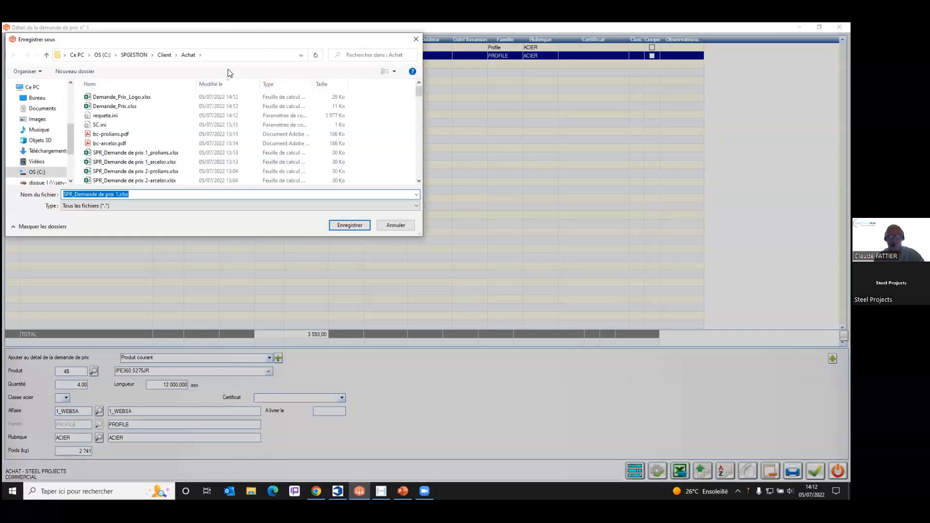
pyautogui.moveTo(259, 43); pyautogui.dragTo(341, 85)
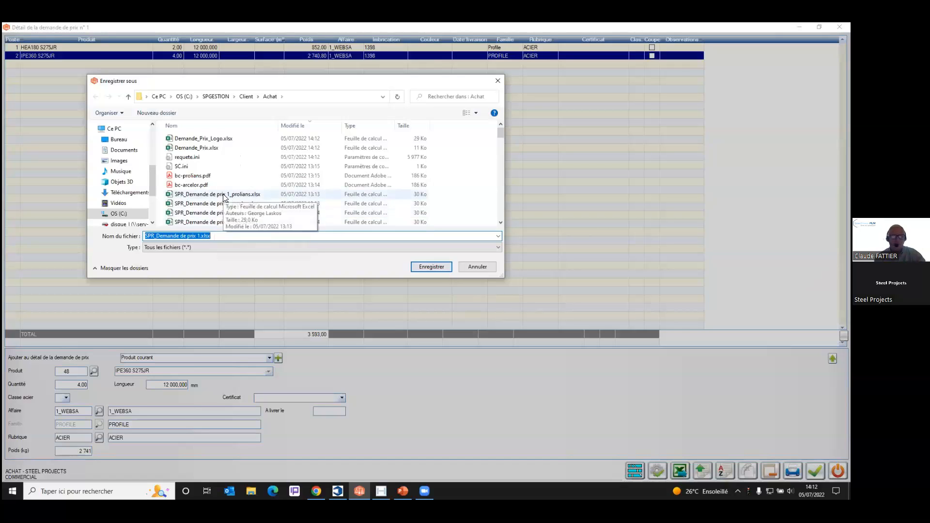
pyautogui.press('Escape')
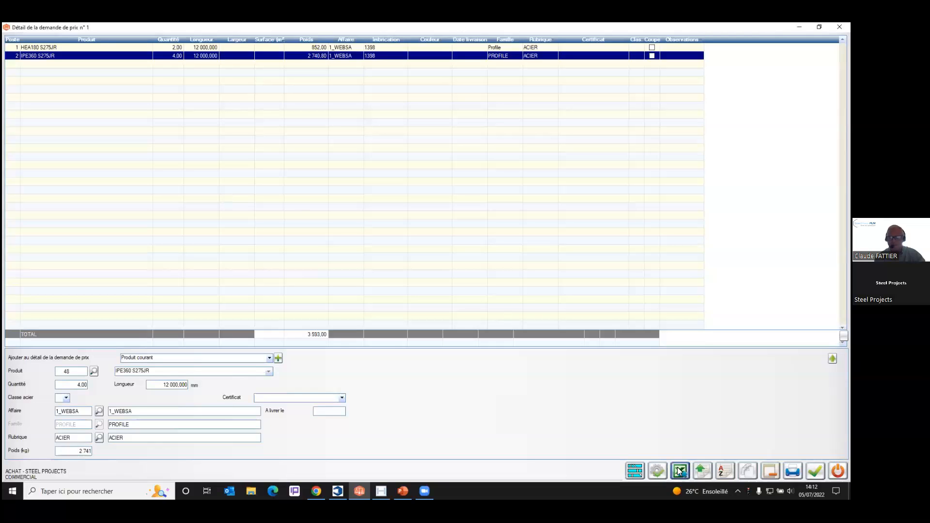
pyautogui.click(679, 471)
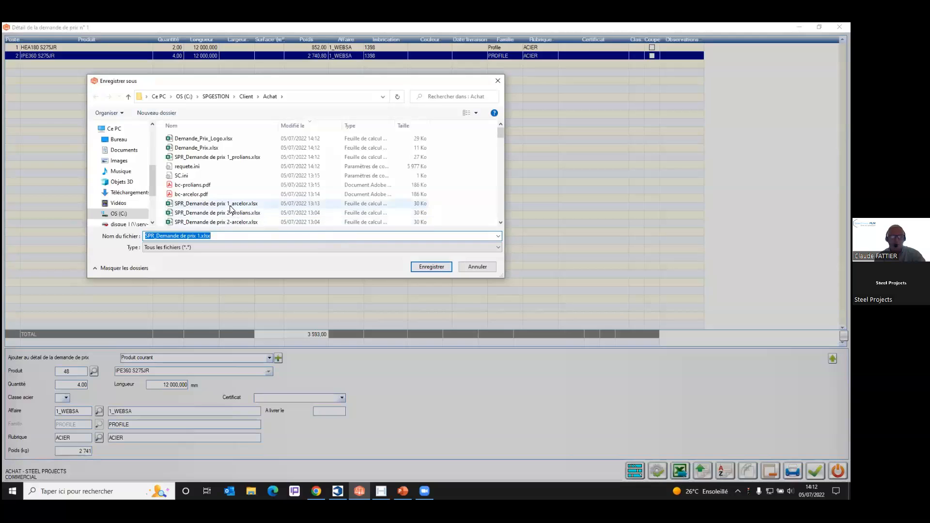
pyautogui.doubleClick(228, 204)
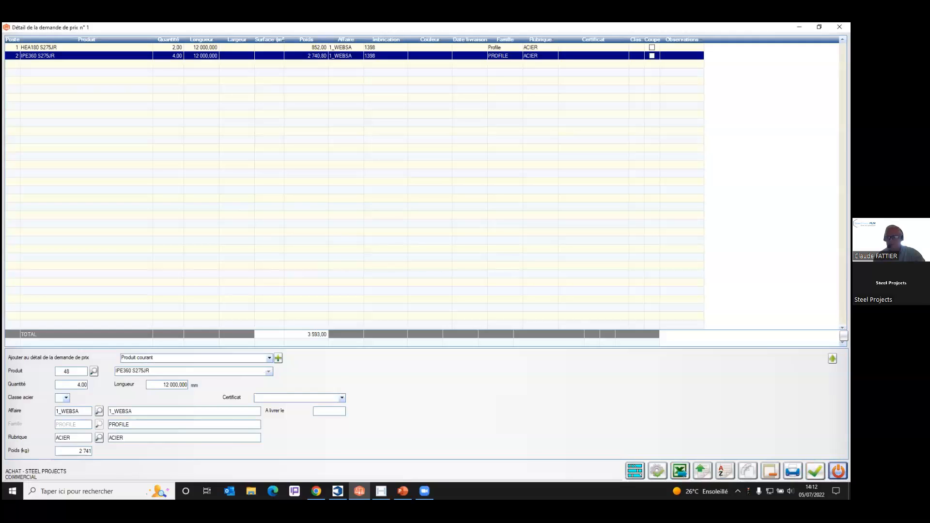
# Step: Close the price request and the list of price requests, and open File Explorer
pyautogui.click(838, 471)
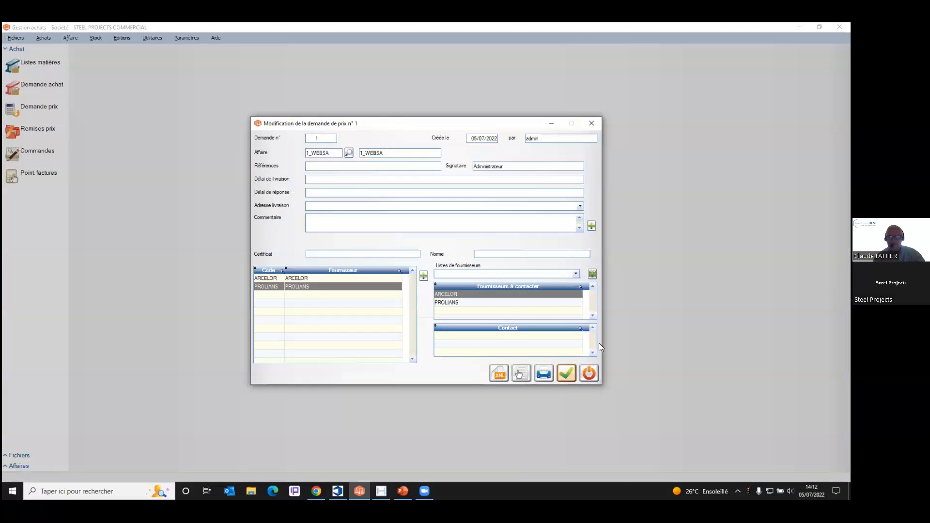
pyautogui.click(589, 374)
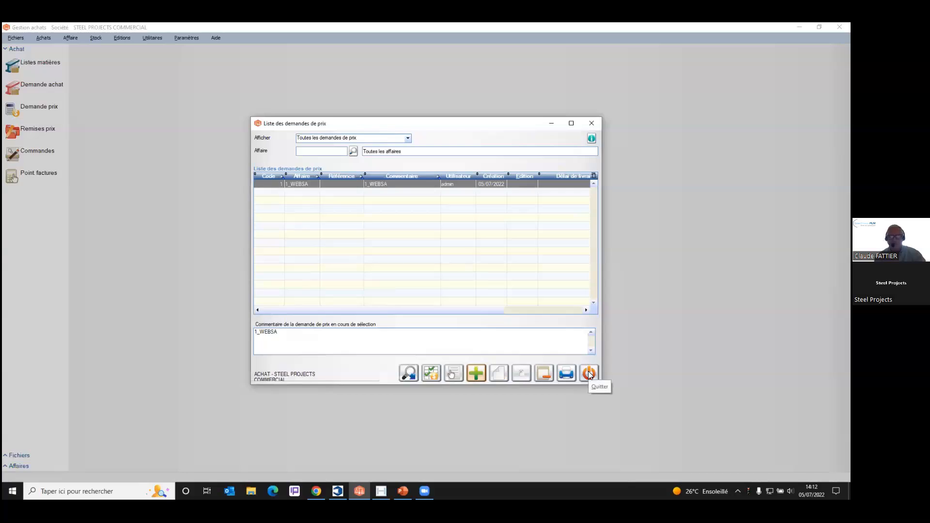
pyautogui.click(589, 373)
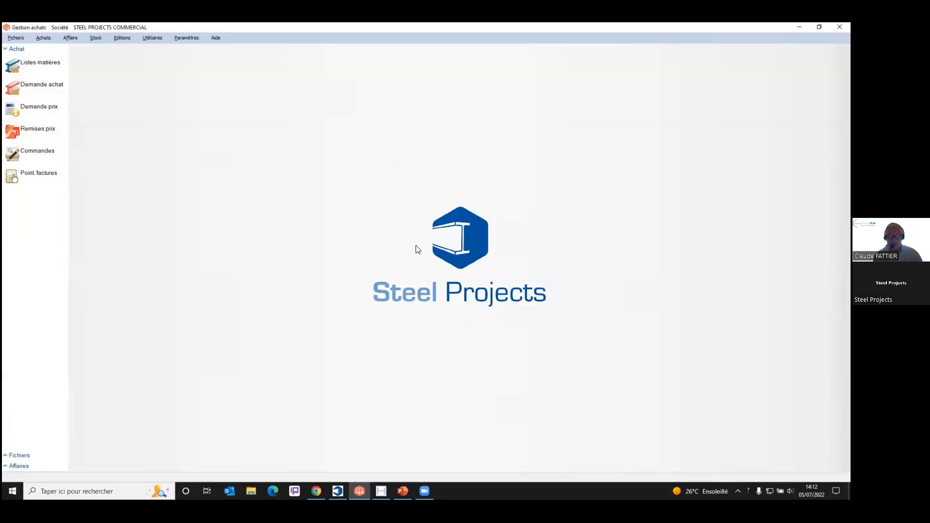
pyautogui.press('super+e')
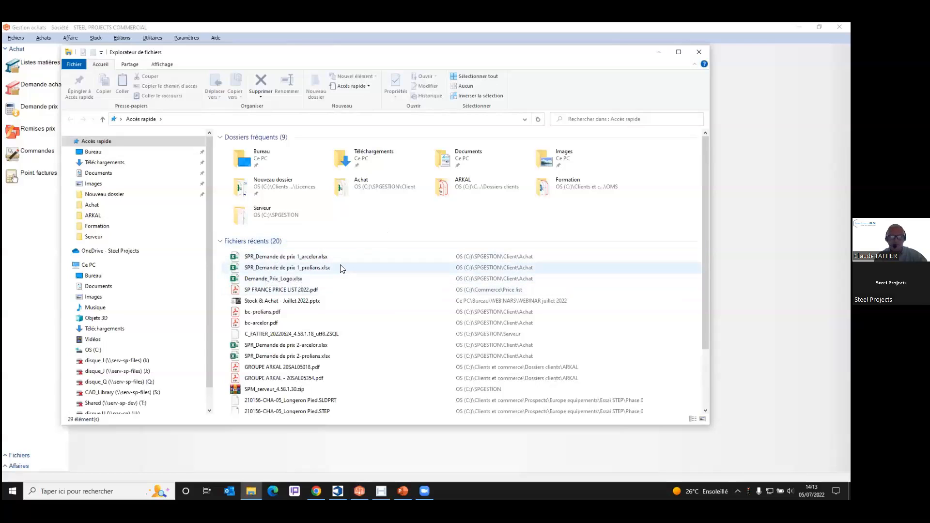
# Step: Open SPR_Demande de prix 1_arcelor.xlsx and enter proposed quantities of 2 for HEA180 S275JR and 4 for IPE360 S275JR
pyautogui.click(279, 259)
pyautogui.doubleClick(279, 257)
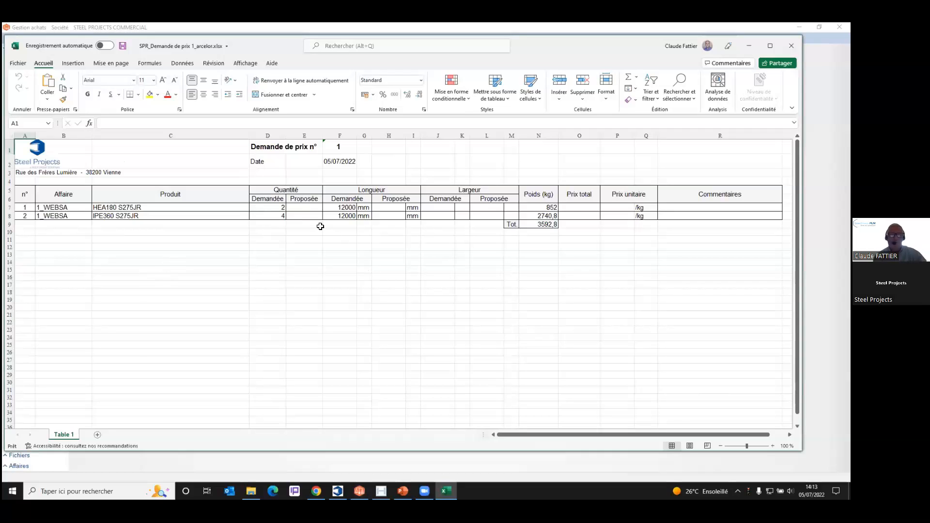
pyautogui.click(307, 208)
pyautogui.write('2')
pyautogui.press('Return')
pyautogui.write('4')
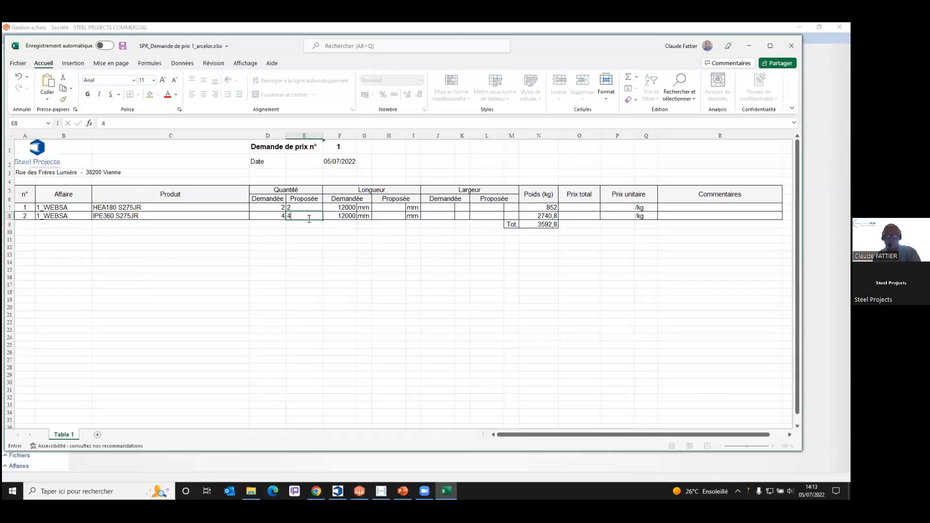
# Step: Set the proposed length to 12000 mm for both product lines in the ARCELOR price request
pyautogui.click(392, 206)
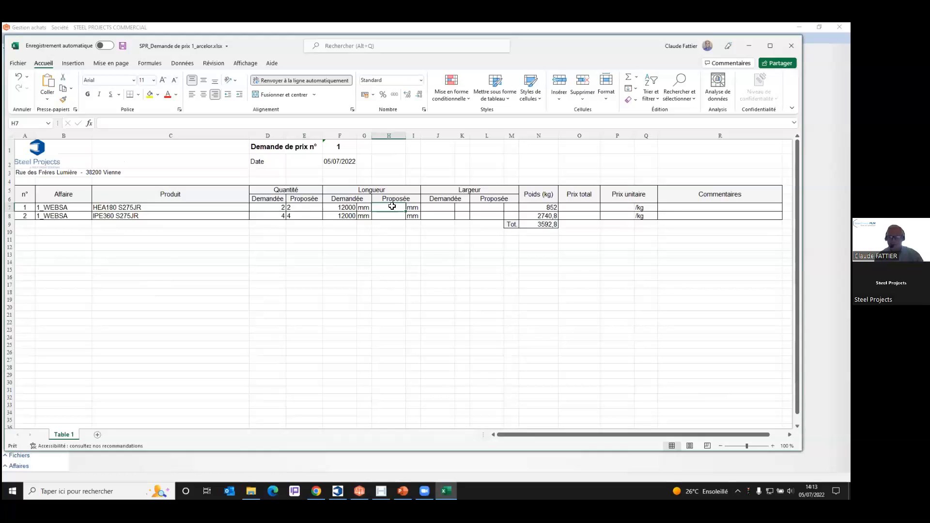
pyautogui.write('12000')
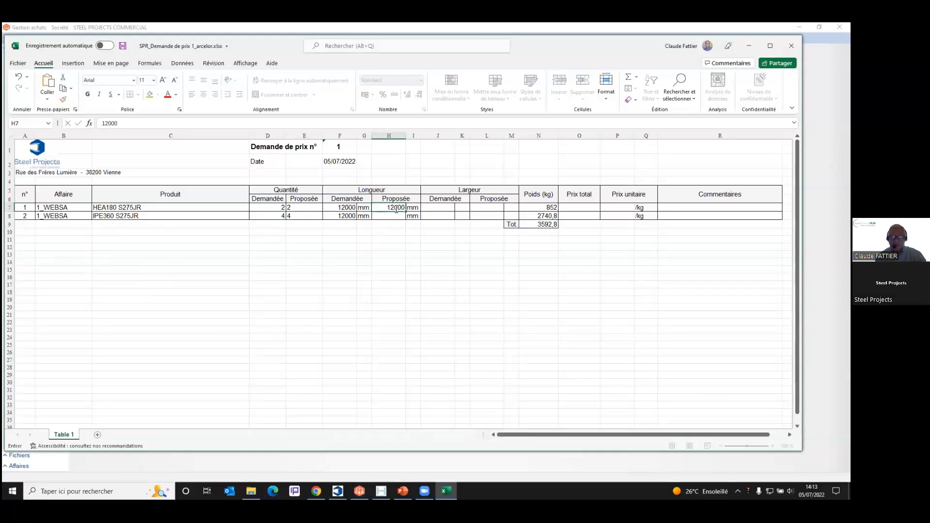
pyautogui.click(391, 215)
pyautogui.write('12000')
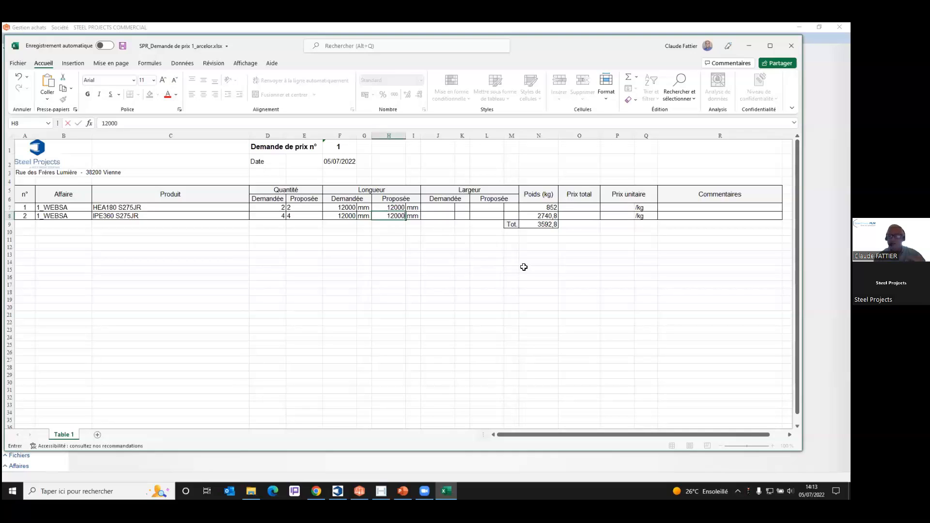
# Step: Enter a unit price of 1,4 per kg for both products in the ARCELOR file and save the workbook
pyautogui.click(619, 208)
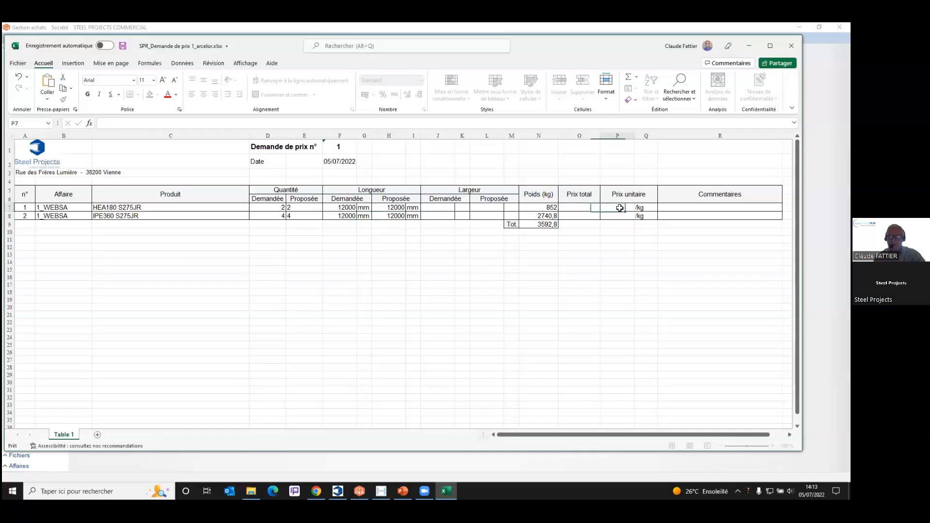
pyautogui.write('1,')
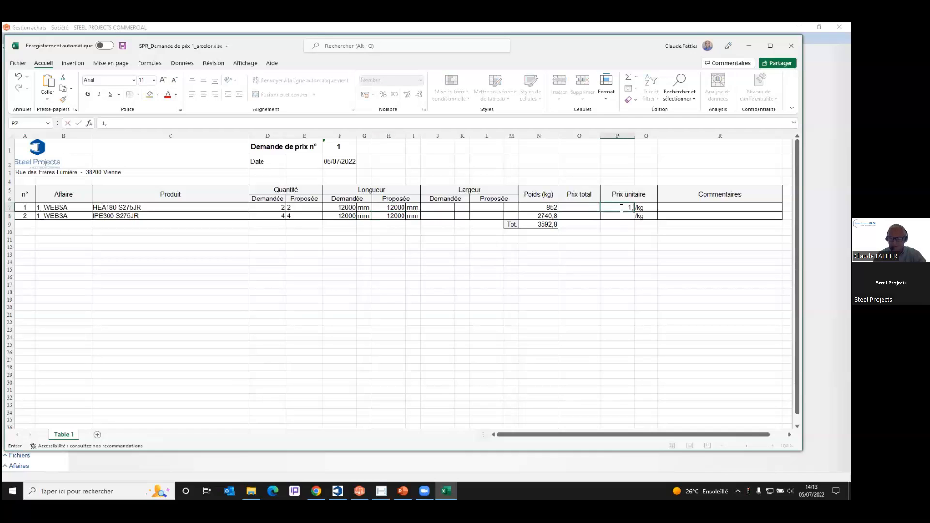
pyautogui.write('4')
pyautogui.click(627, 217)
pyautogui.write('1,')
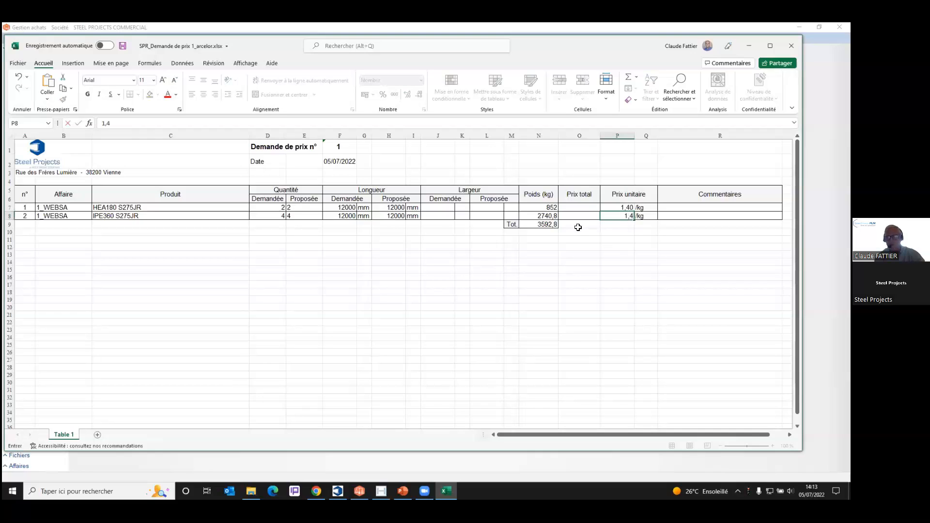
pyautogui.click(578, 227)
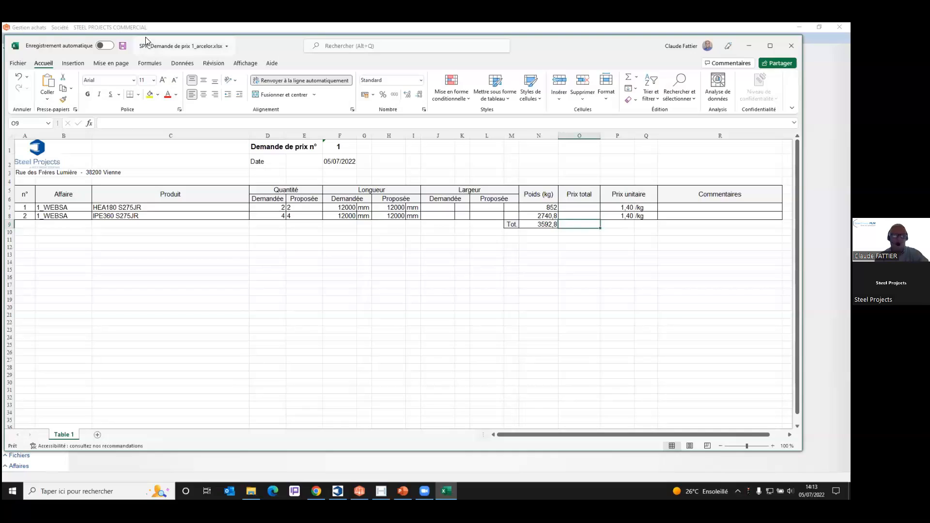
pyautogui.click(123, 46)
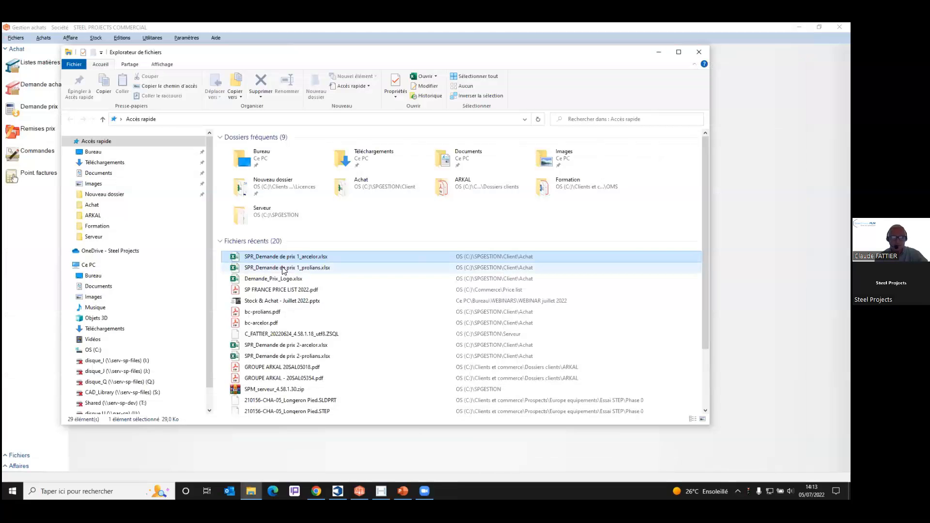
# Step: Open SPR_Demande de prix 1_prolians.xlsx and fill in proposed quantities 2 and 4 with proposed lengths of 12000 mm
pyautogui.doubleClick(284, 269)
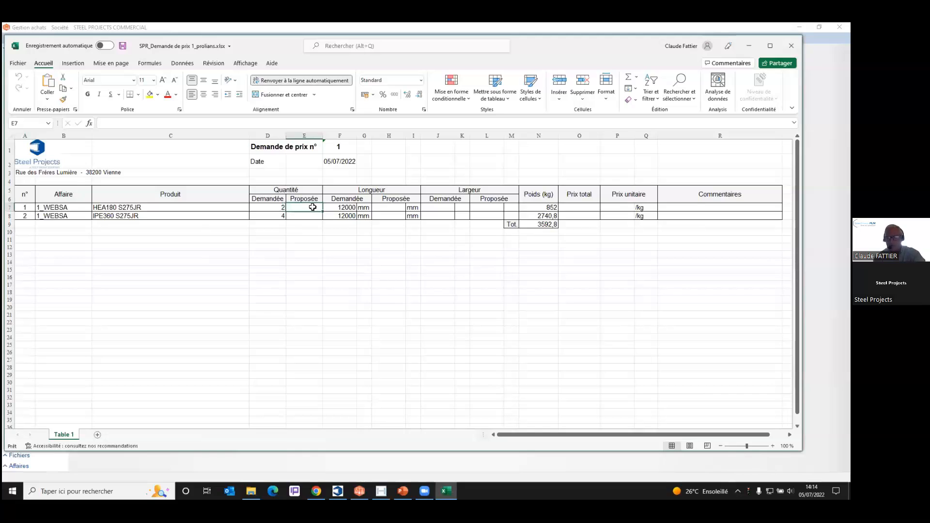
pyautogui.write('2')
pyautogui.press('Return')
pyautogui.write('4')
pyautogui.click(385, 207)
pyautogui.write('12000')
pyautogui.click(390, 216)
pyautogui.write('12000')
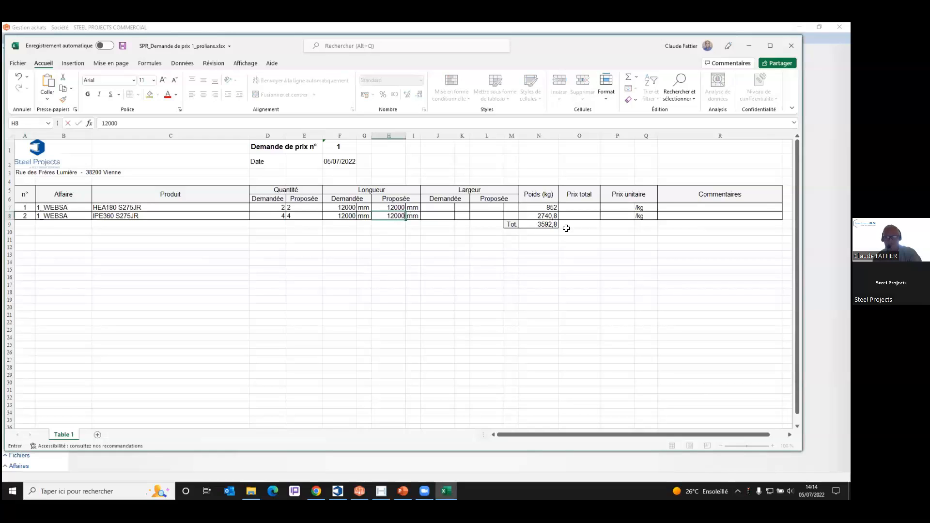
# Step: Enter unit prices of 1,3 per kg for HEA180 and 1,6 for IPE360 in the PROLIANS file, then save and close it
pyautogui.click(616, 206)
pyautogui.write('1,3')
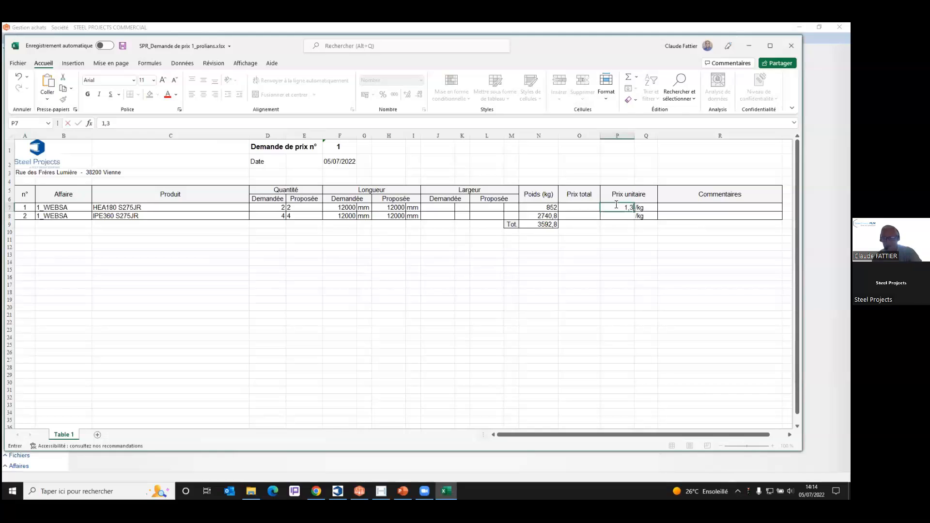
pyautogui.click(616, 216)
pyautogui.write('1')
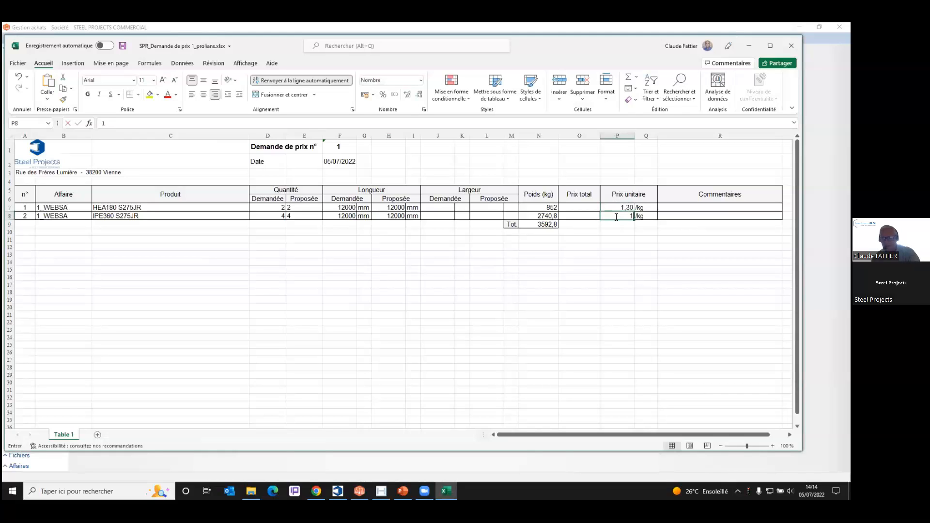
pyautogui.write(',6')
pyautogui.click(618, 276)
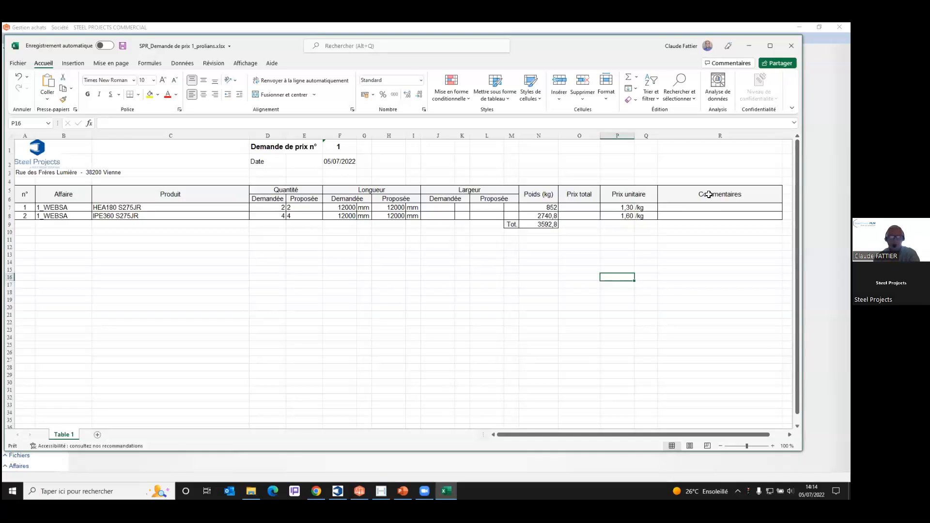
pyautogui.click(347, 296)
pyautogui.hotkey('ctrl', 's')
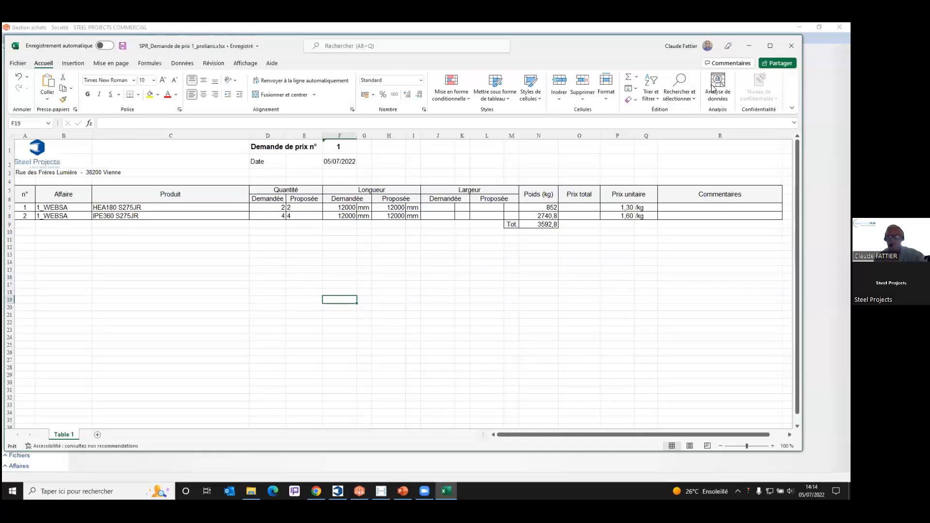
pyautogui.click(791, 46)
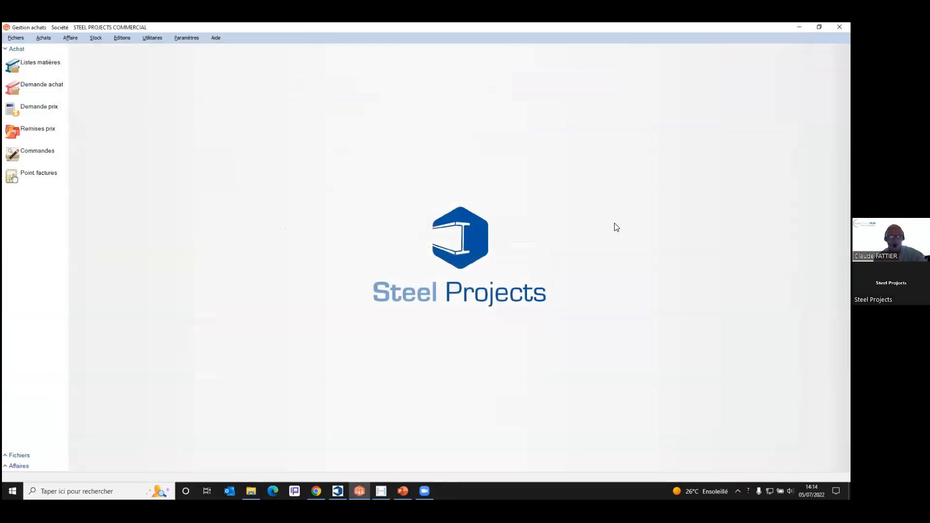
# Step: Open the supplier price returns (Remises prix) in Gestion achats and load price request 1 of job 1_WEBSA
pyautogui.click(39, 132)
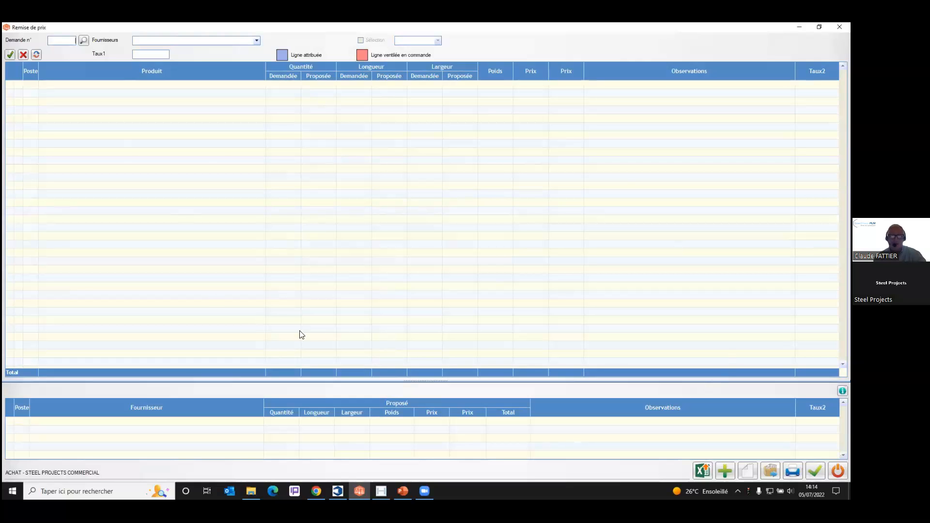
pyautogui.click(83, 40)
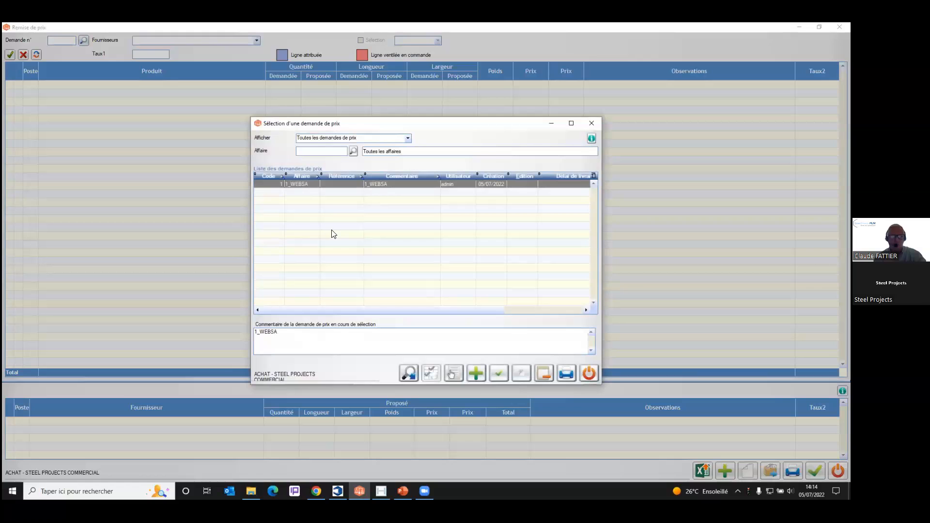
pyautogui.doubleClick(293, 184)
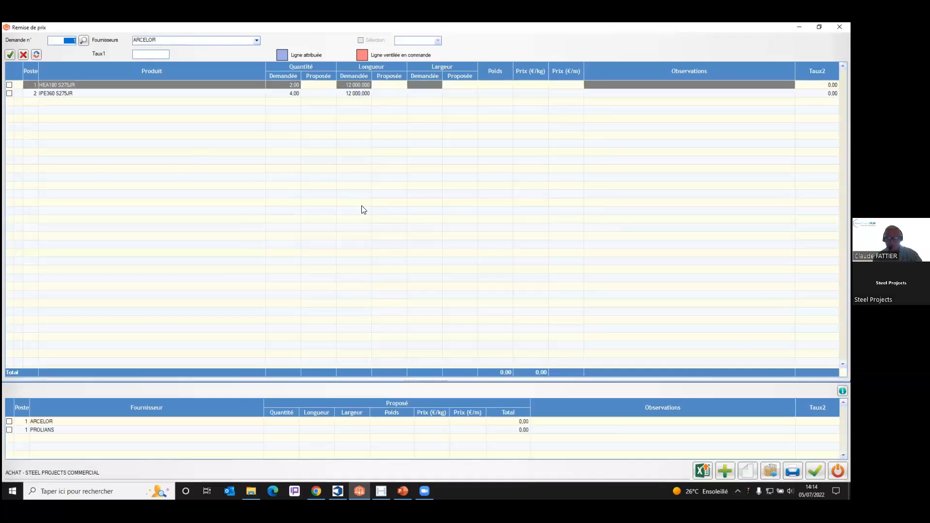
# Step: Import the prices from SPR_Demande de prix 1_prolians.xlsx for supplier PROLIANS
pyautogui.click(815, 471)
pyautogui.click(703, 470)
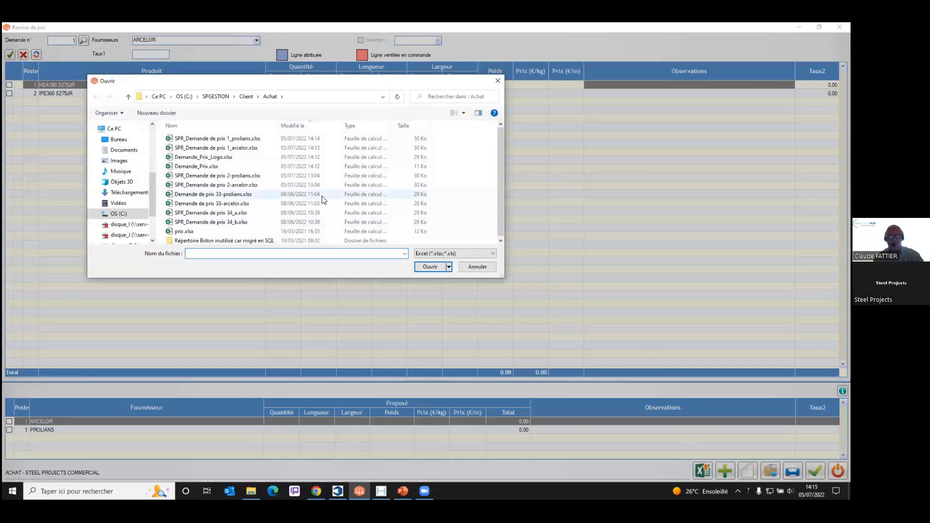
pyautogui.doubleClick(207, 139)
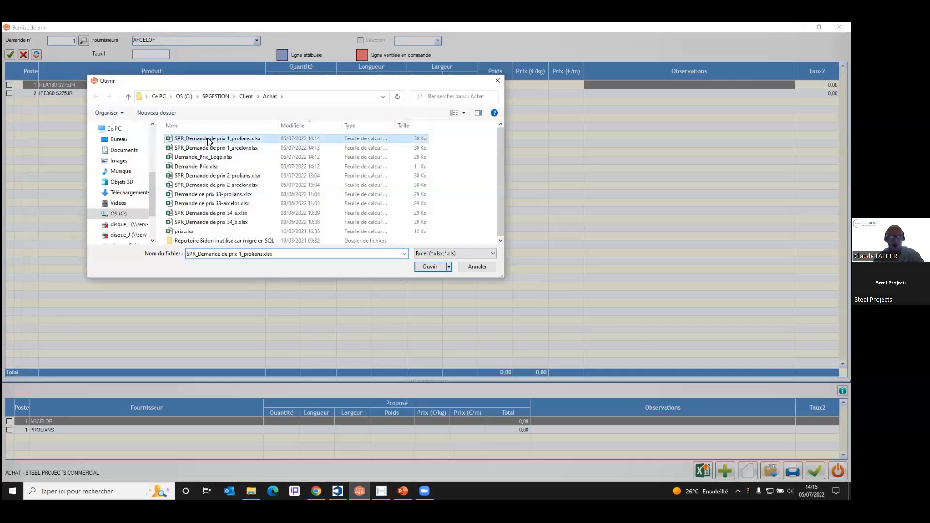
pyautogui.doubleClick(279, 182)
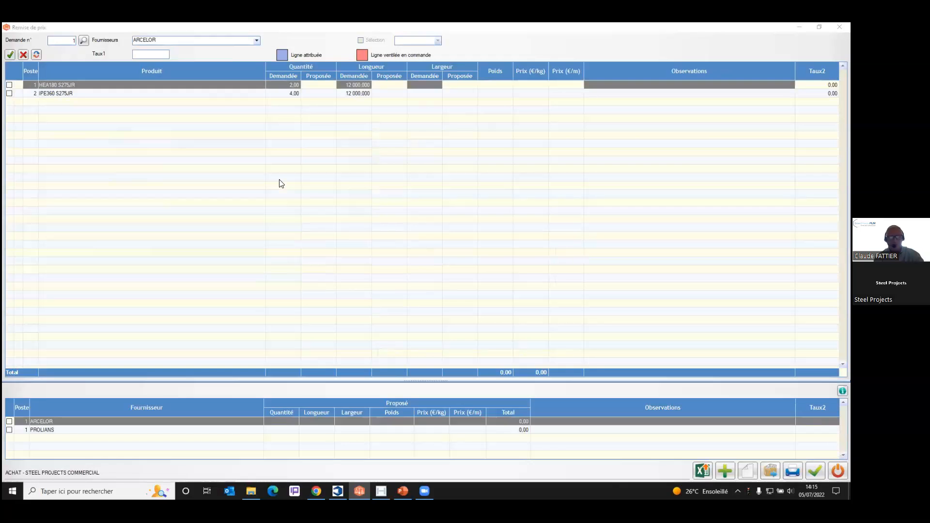
# Step: Import the prices from SPR_Demande de prix 1_arcelor.xlsx for supplier ARCELOR
pyautogui.click(702, 470)
pyautogui.doubleClick(218, 148)
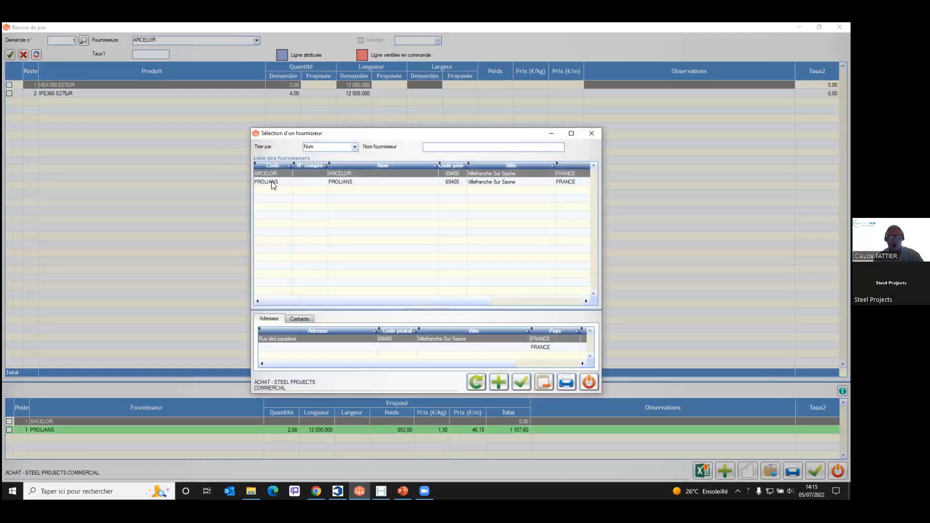
pyautogui.doubleClick(286, 173)
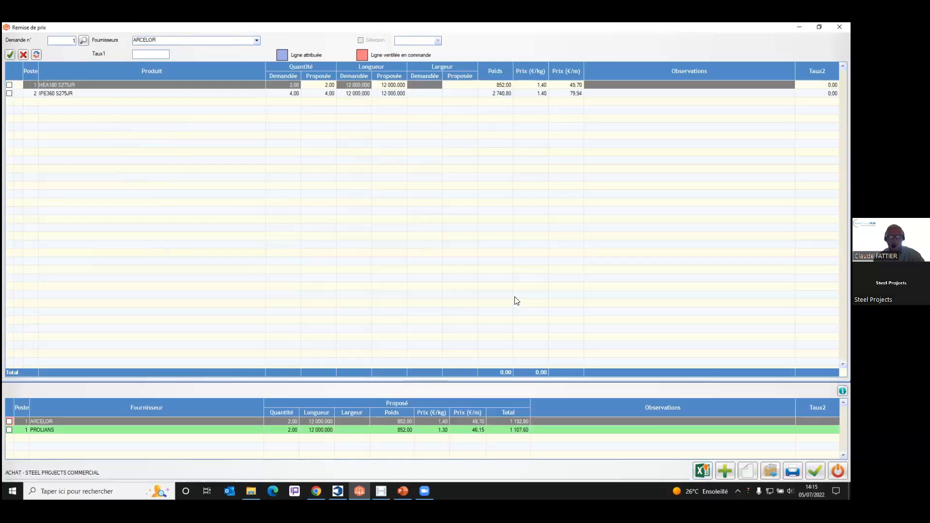
# Step: Compare the ARCELOR and PROLIANS offers for the HEA180 S275JR line by price per kg, per metre and total
pyautogui.click(75, 94)
pyautogui.click(62, 85)
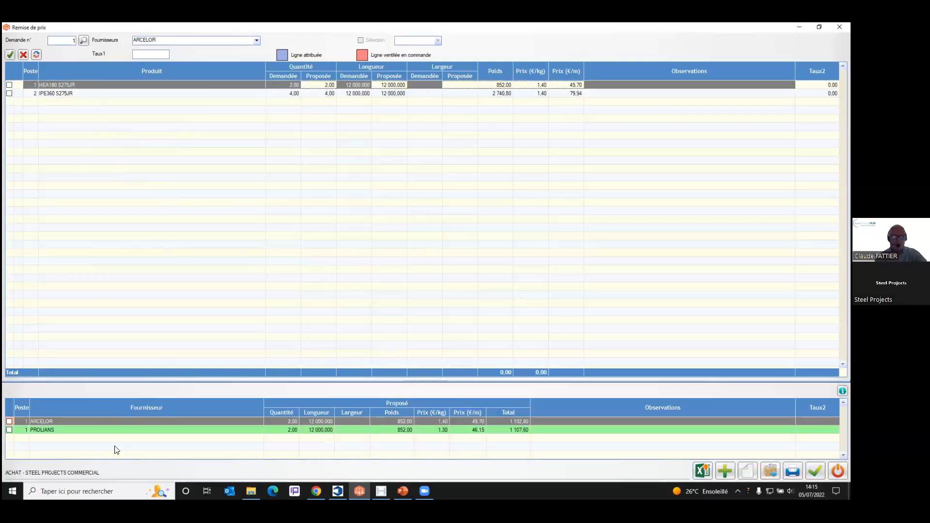
pyautogui.click(81, 430)
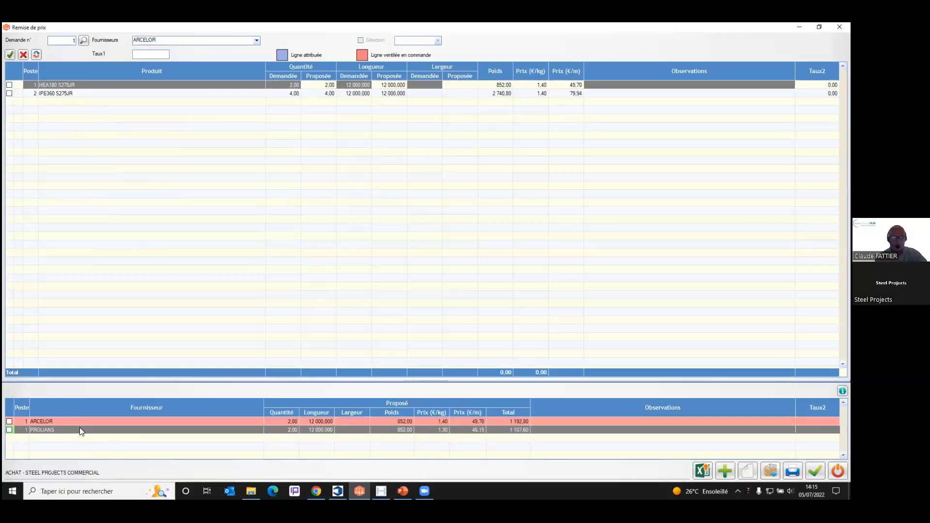
pyautogui.click(74, 421)
pyautogui.click(74, 430)
pyautogui.click(76, 423)
pyautogui.click(76, 431)
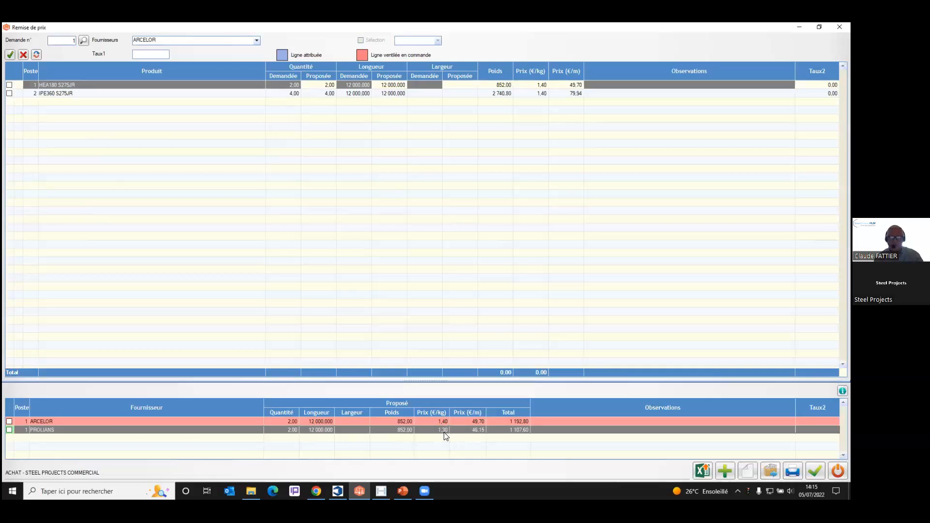
pyautogui.click(137, 421)
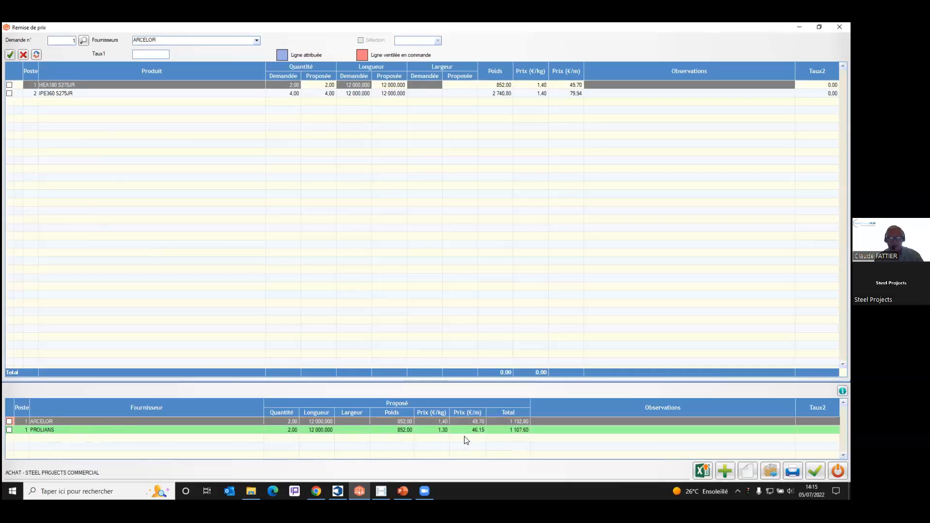
# Step: Compare the two suppliers' offers for the IPE360 S275JR line and assign that line to ARCELOR
pyautogui.click(71, 95)
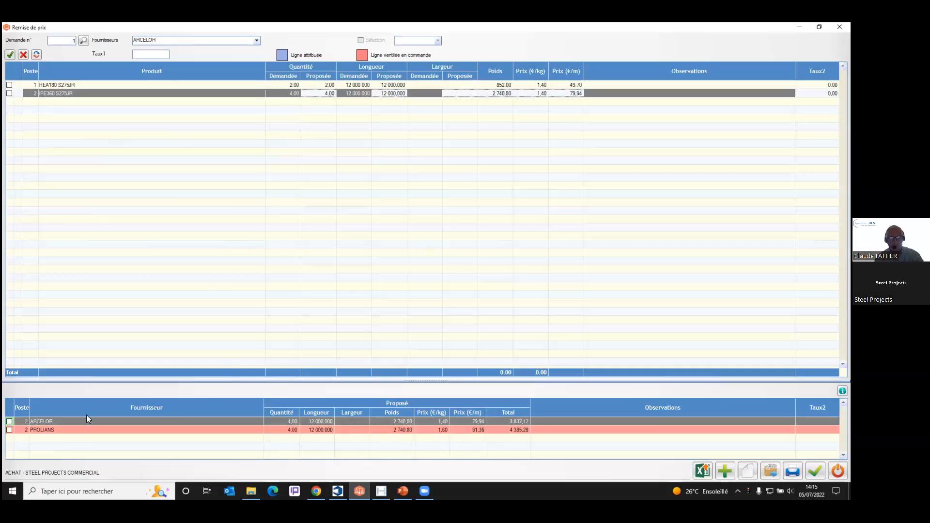
pyautogui.click(78, 428)
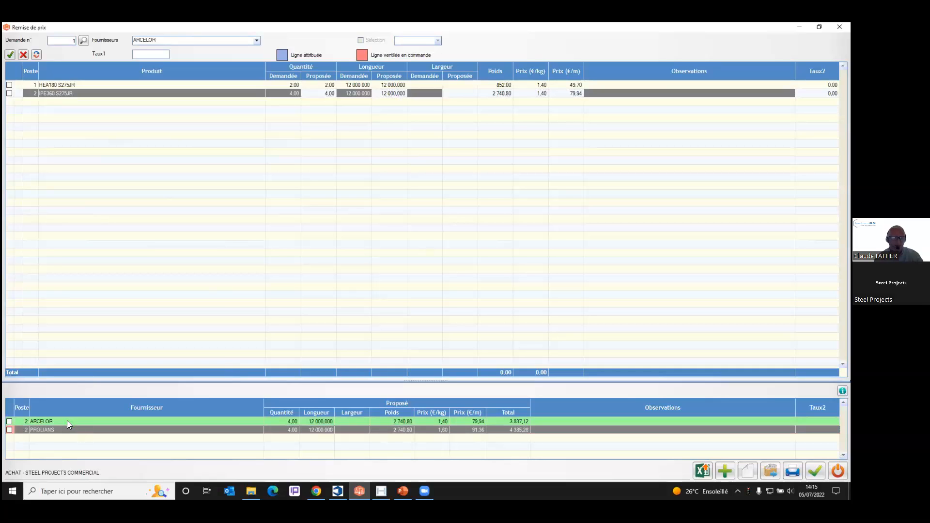
pyautogui.click(67, 421)
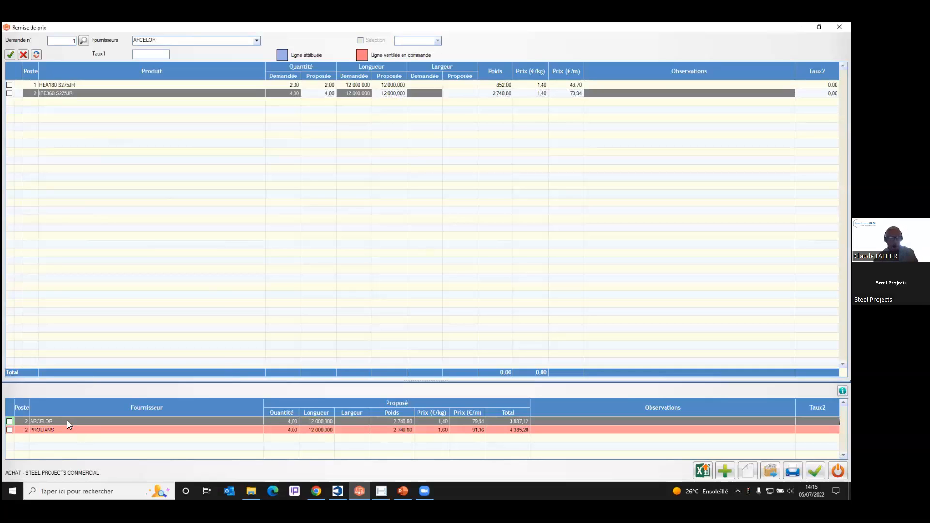
pyautogui.click(64, 426)
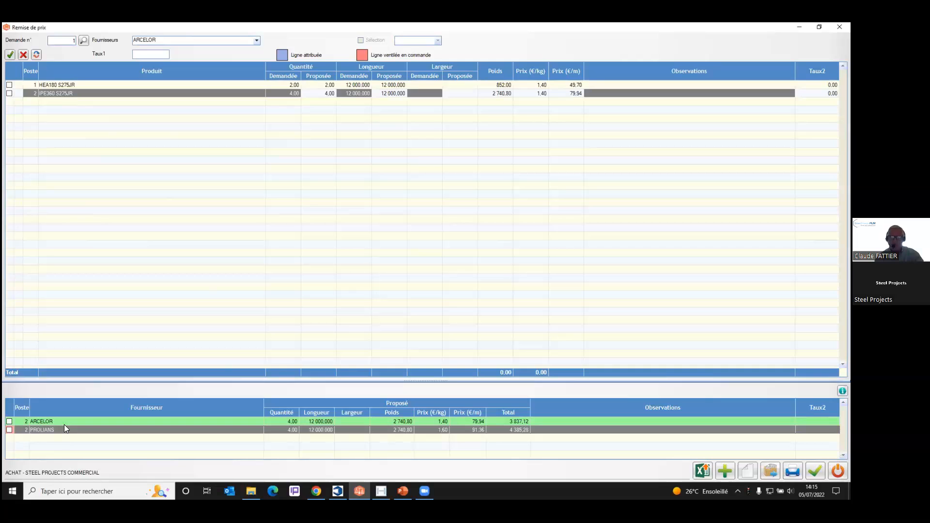
pyautogui.click(9, 422)
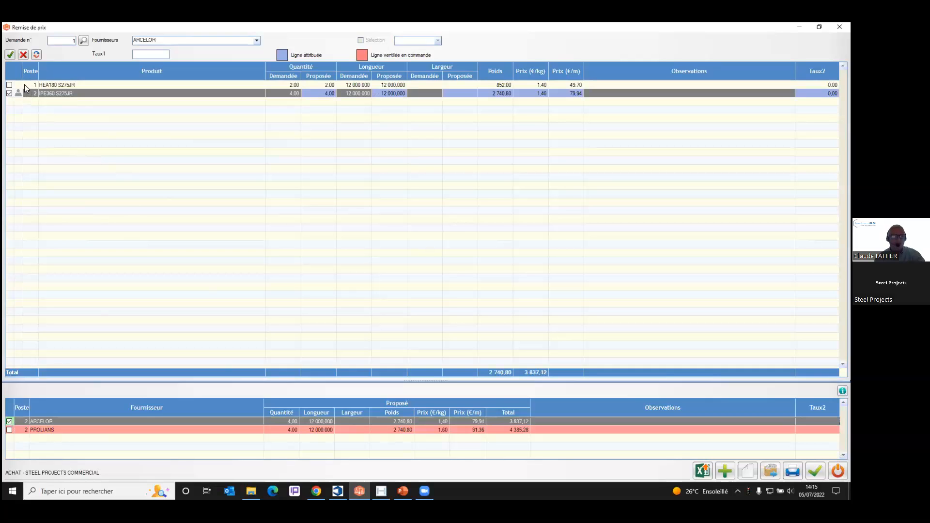
# Step: Assign the HEA180 S275JR line to PROLIANS and convert the awarded lines of price request 1 into supplier orders
pyautogui.click(65, 85)
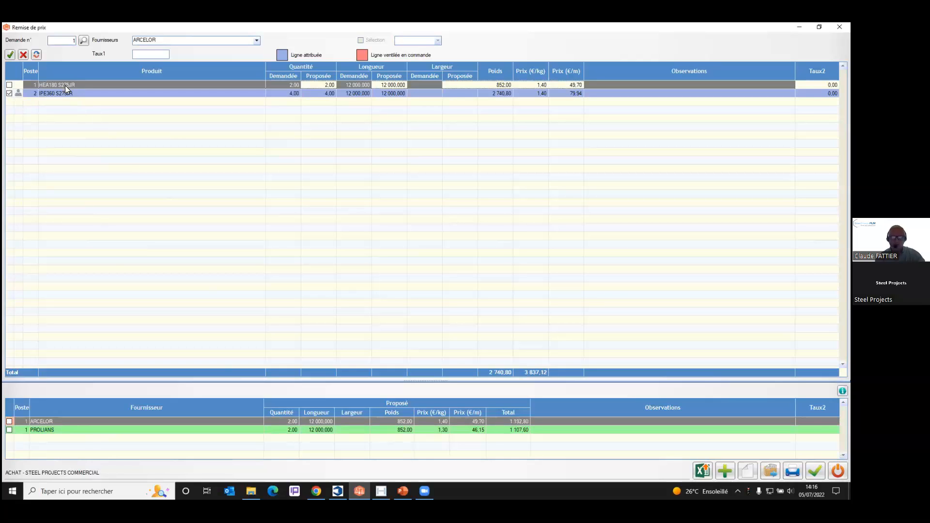
pyautogui.click(9, 429)
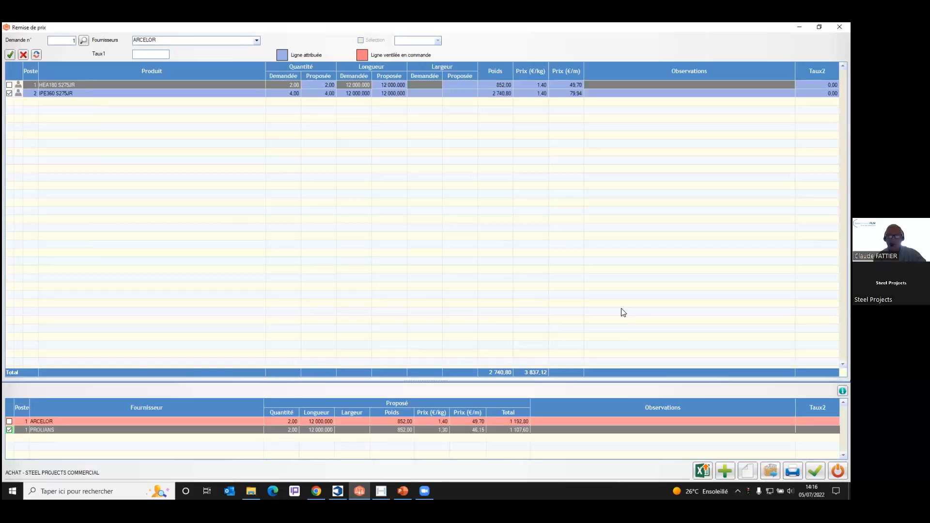
pyautogui.click(815, 471)
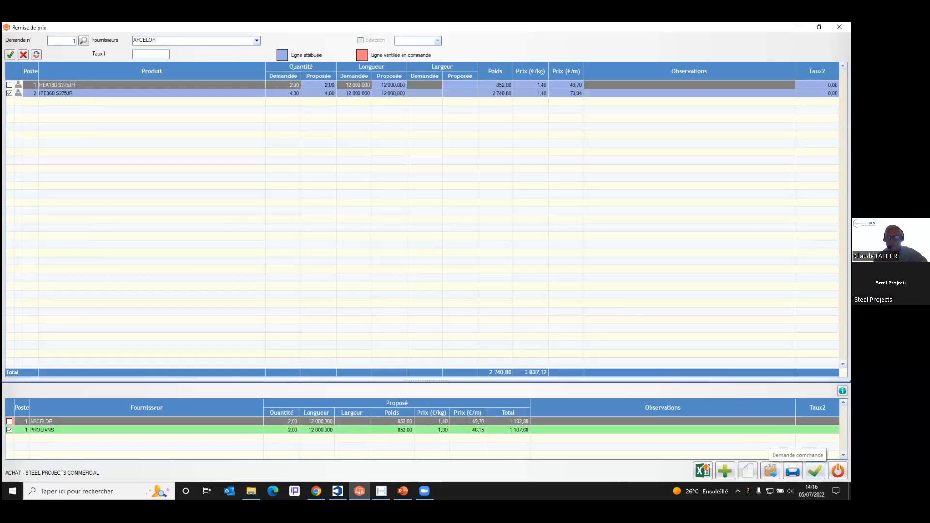
pyautogui.click(815, 471)
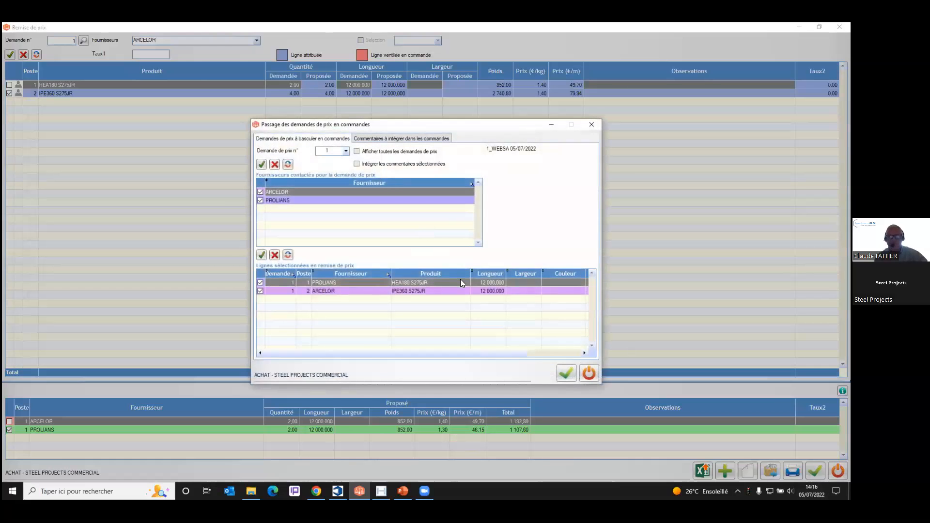
pyautogui.click(564, 372)
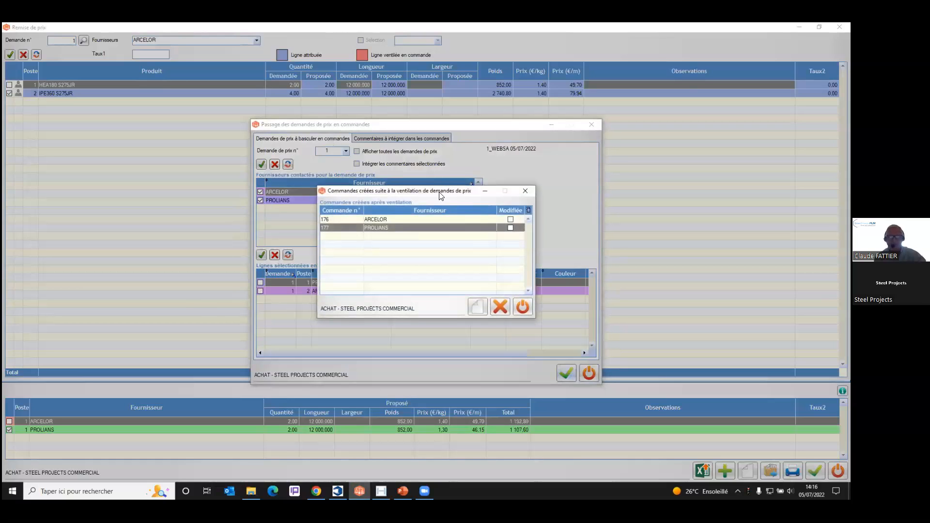
# Step: Open the newly created PROLIANS order for modification and switch it from Option to Réservation
pyautogui.moveTo(436, 195); pyautogui.dragTo(375, 312)
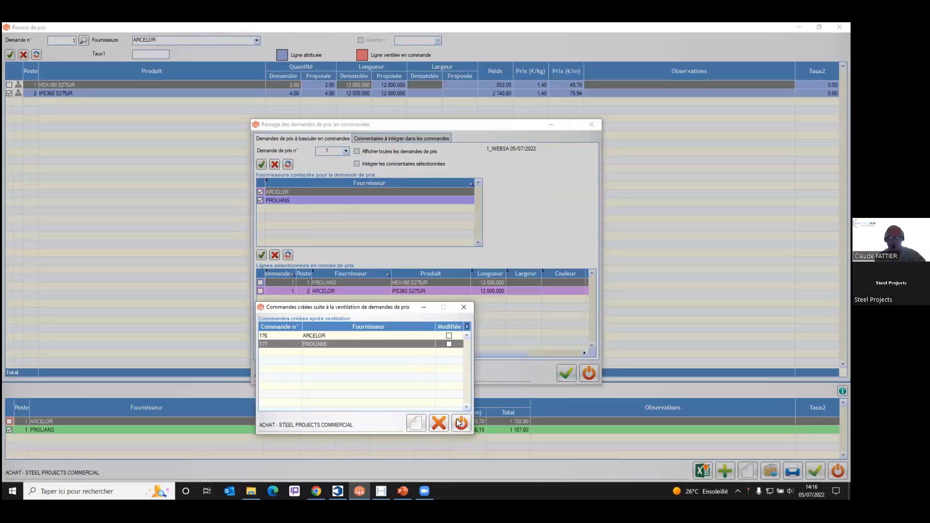
pyautogui.click(416, 423)
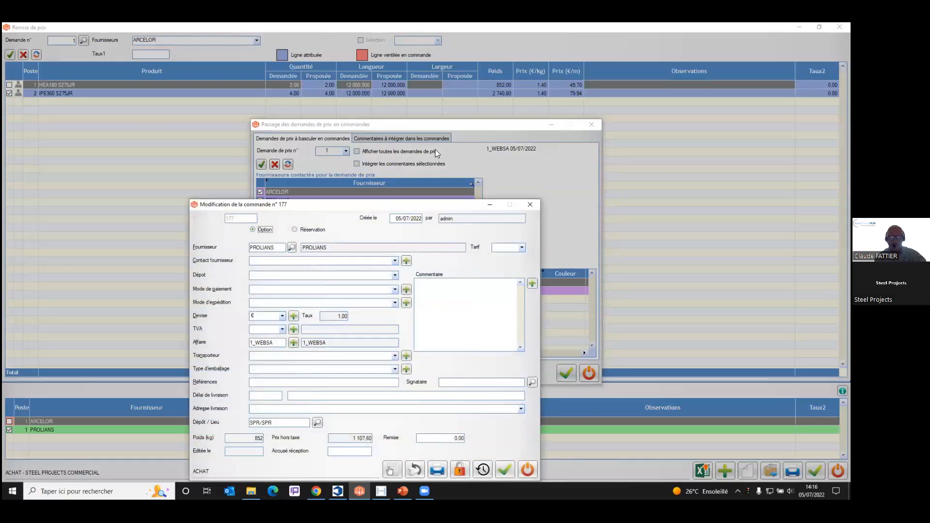
pyautogui.moveTo(392, 209); pyautogui.dragTo(437, 153)
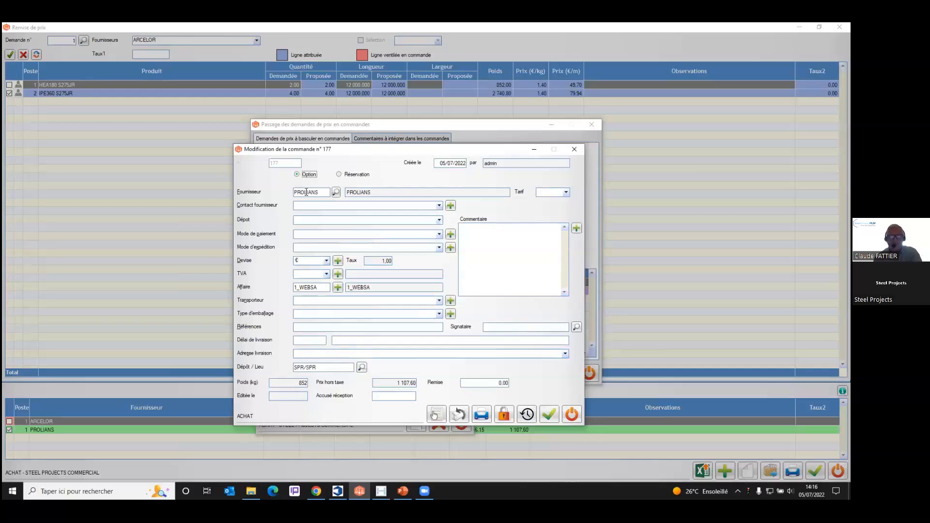
pyautogui.click(340, 176)
# Step: Set up the order printout for Commandes non éditées and include both new orders, ARCELOR and PROLIANS
pyautogui.click(485, 414)
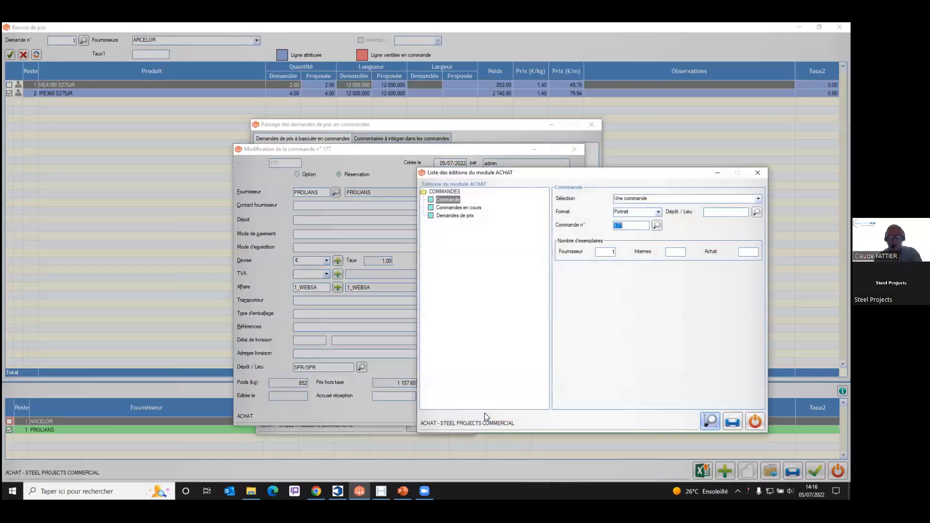
pyautogui.click(758, 198)
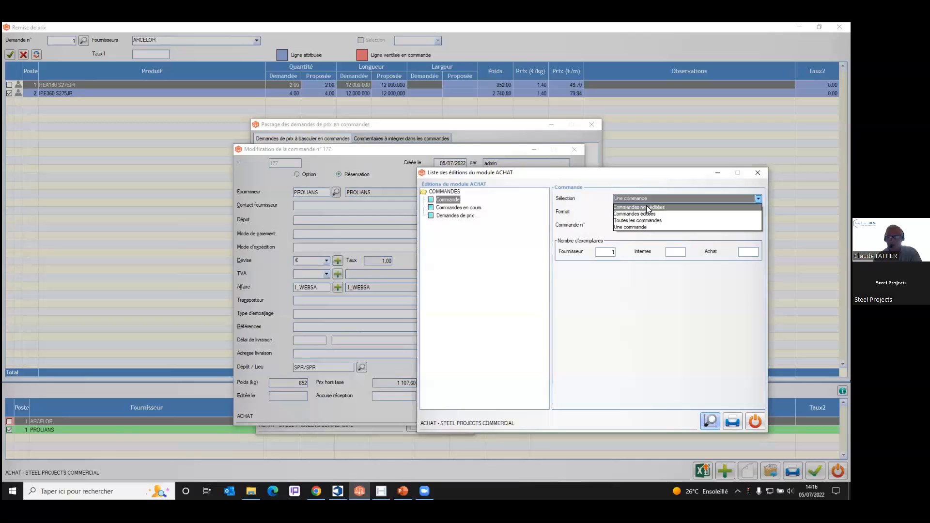
pyautogui.click(646, 207)
pyautogui.doubleClick(576, 309)
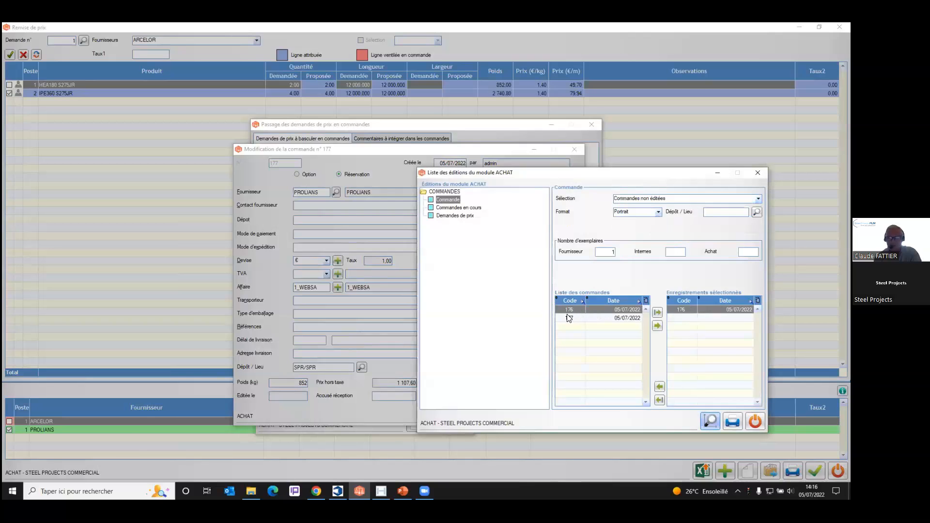
pyautogui.doubleClick(572, 318)
pyautogui.moveTo(655, 175); pyautogui.dragTo(556, 140)
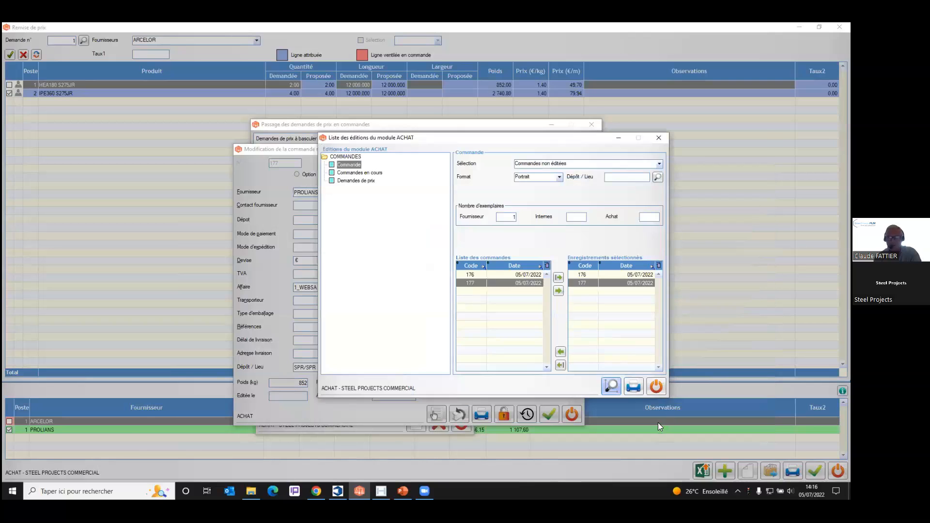
# Step: Print the ARCELOR order to PDF as bc-arcelor.pdf, replacing the existing file, and close its preview
pyautogui.click(633, 386)
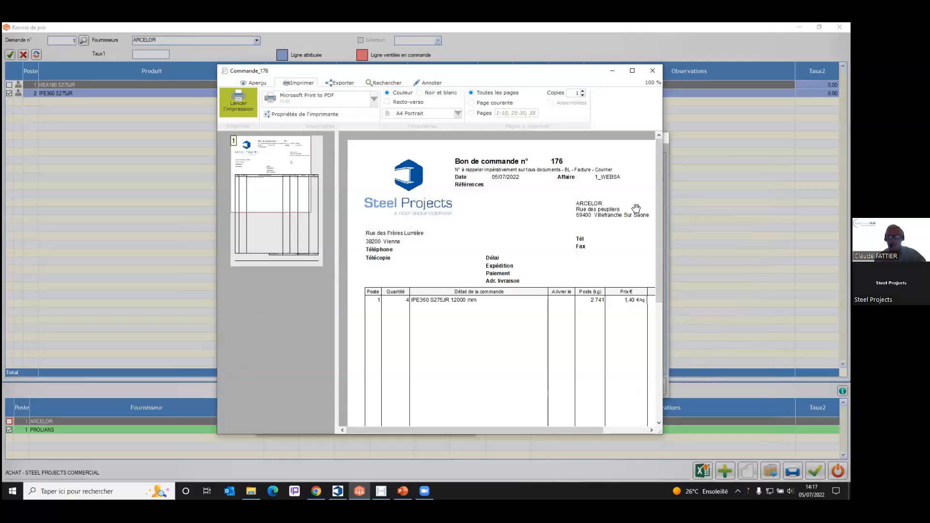
pyautogui.click(244, 101)
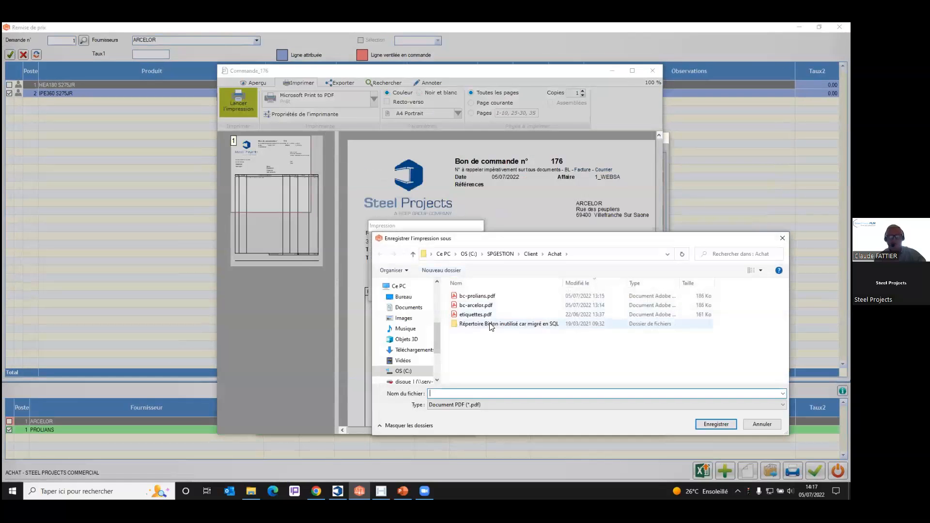
pyautogui.click(477, 306)
pyautogui.click(714, 423)
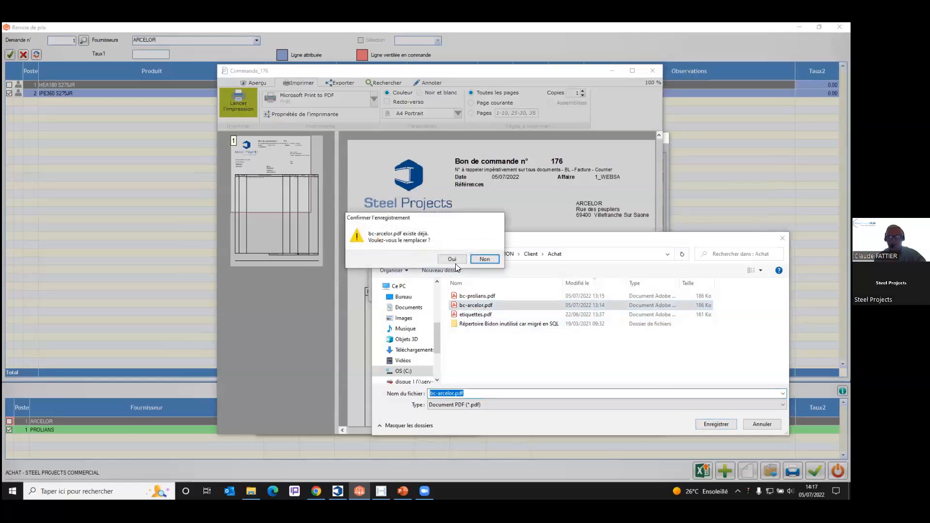
pyautogui.click(454, 262)
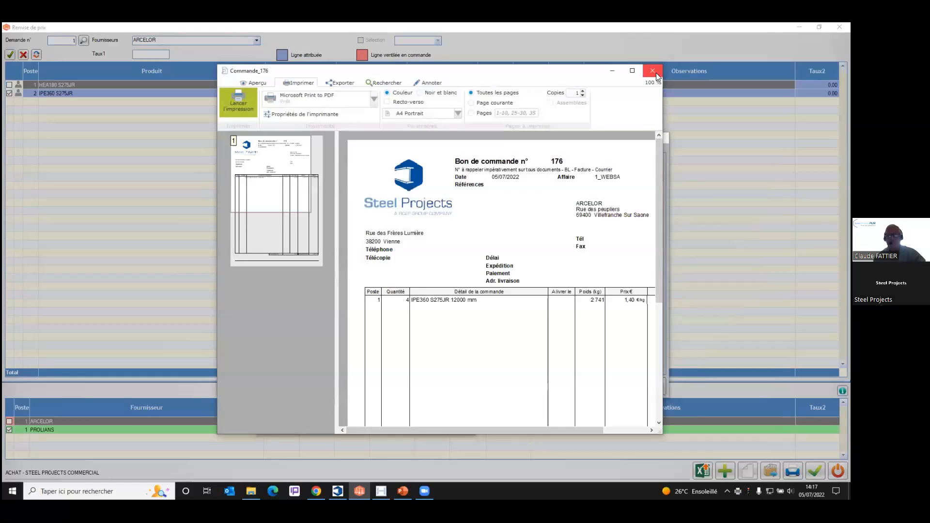
pyautogui.click(654, 71)
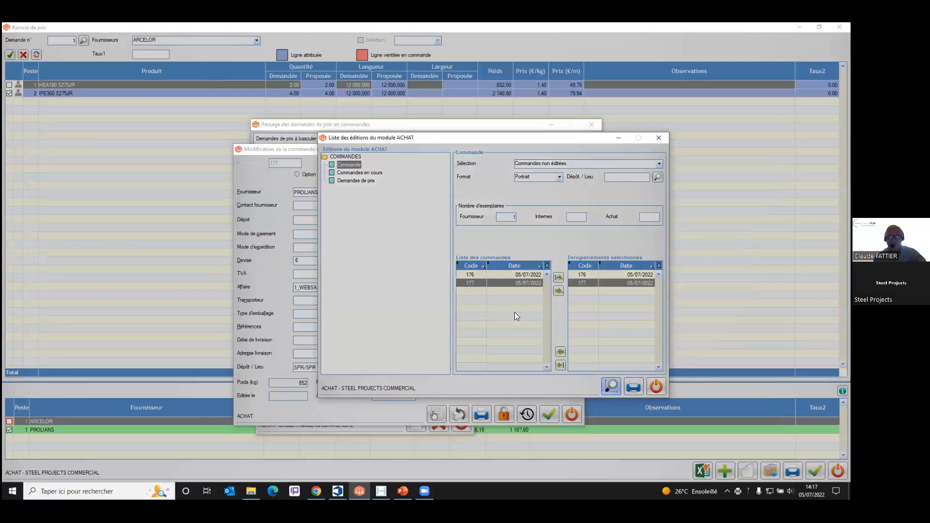
# Step: Print the PROLIANS order to PDF over the existing bc-prolians.pdf and close its preview
pyautogui.click(438, 283)
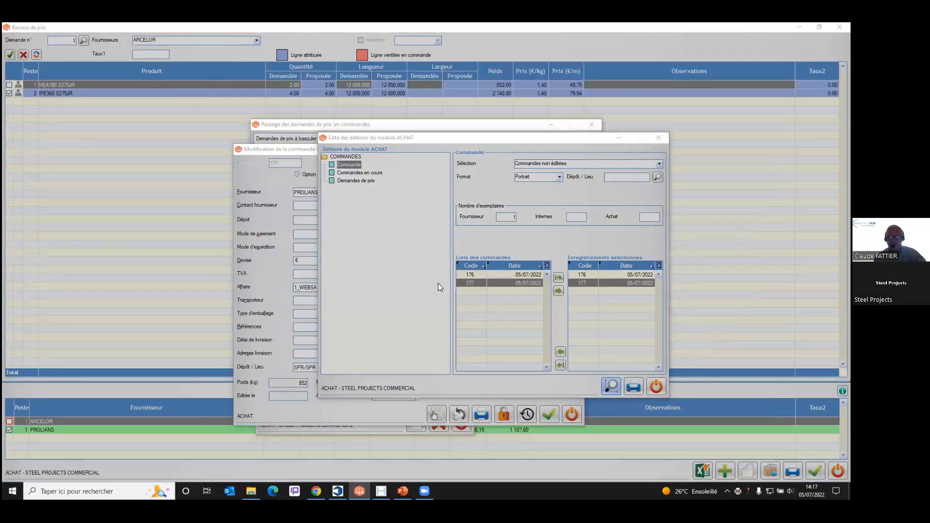
pyautogui.click(195, 91)
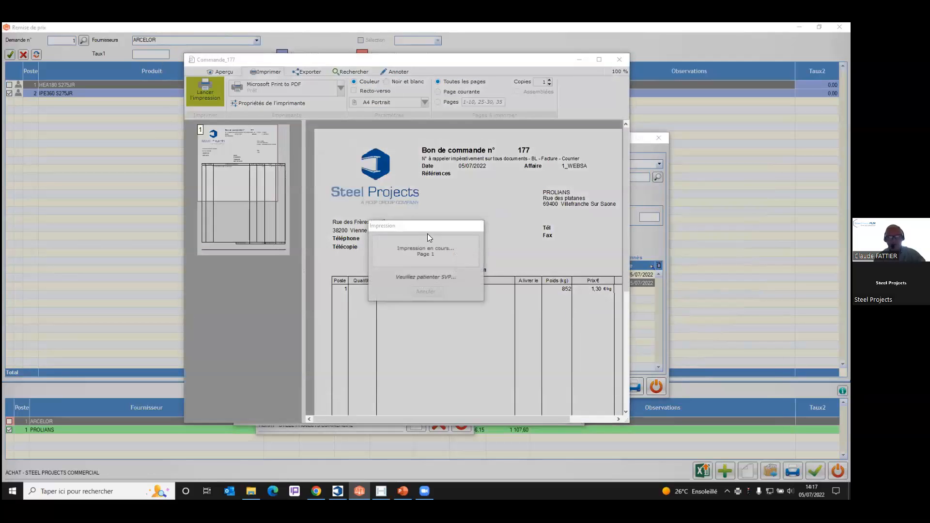
pyautogui.doubleClick(481, 305)
pyautogui.click(450, 259)
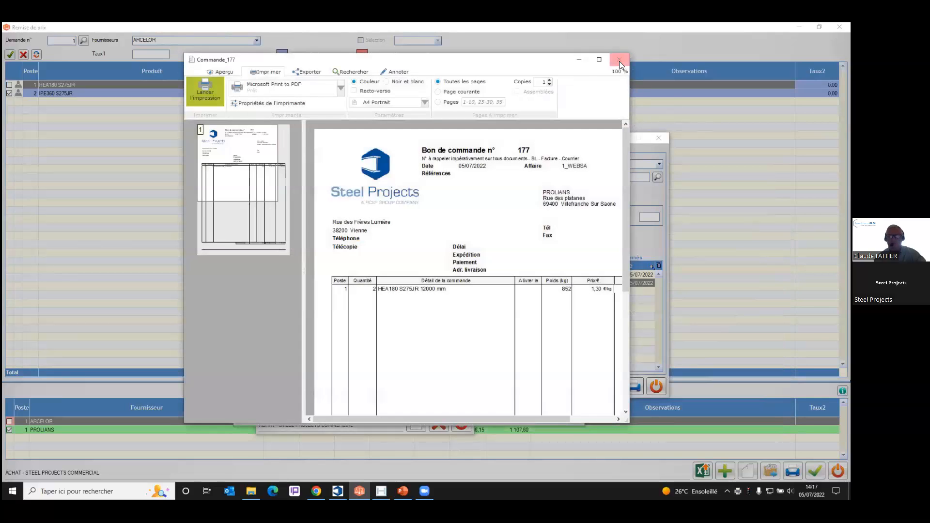
pyautogui.click(620, 64)
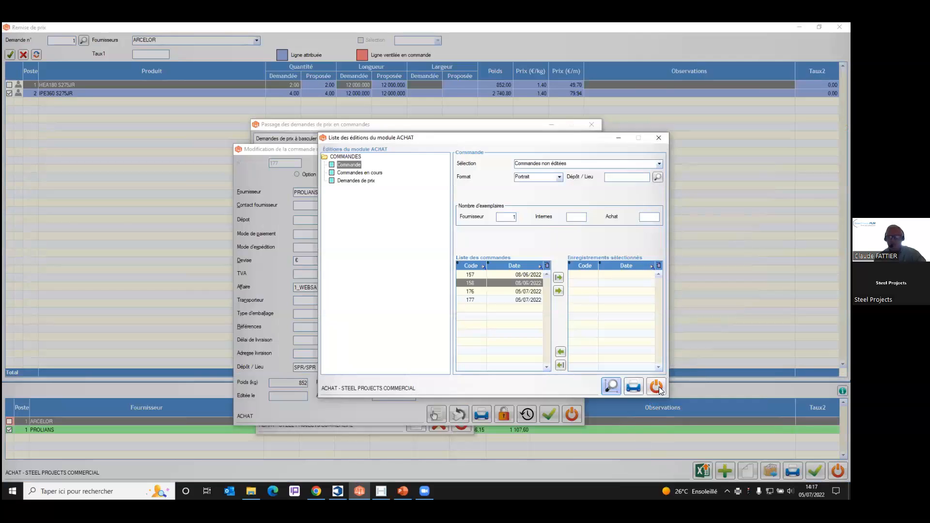
# Step: Close the printout list, the order, the conversion dialogs and the price reply to return to the purchasing main window
pyautogui.click(658, 385)
pyautogui.click(575, 414)
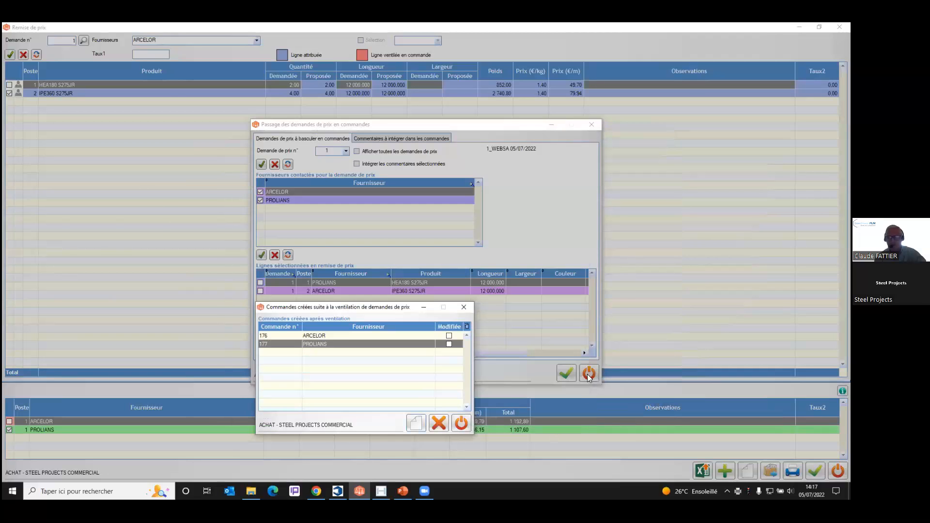
pyautogui.click(461, 422)
pyautogui.click(588, 373)
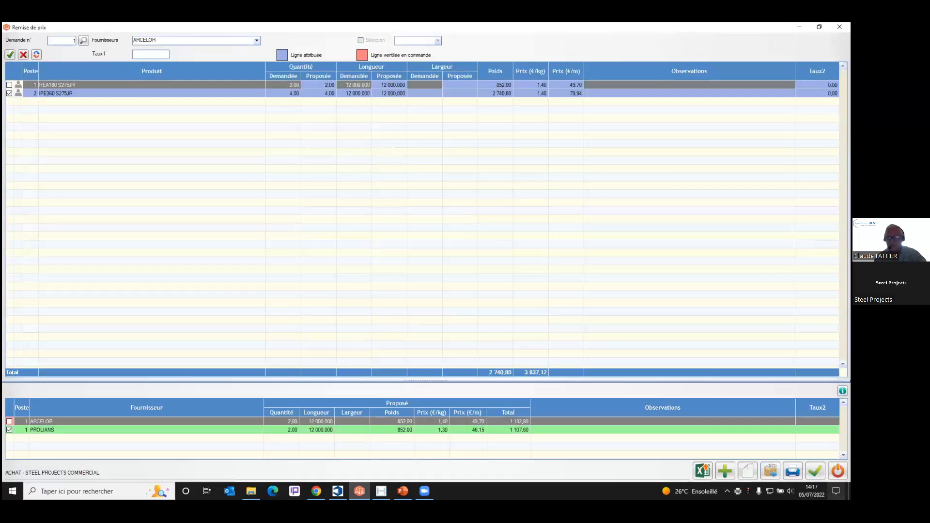
pyautogui.click(837, 471)
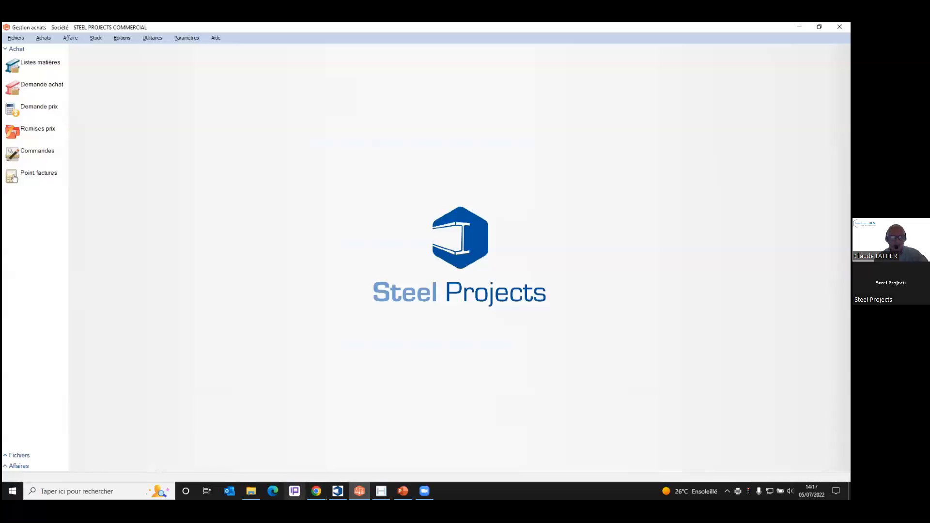
# Step: Switch to Steel Projects PLM, update the stock data for 1_WEBSA and check its stock status bar
pyautogui.click(337, 490)
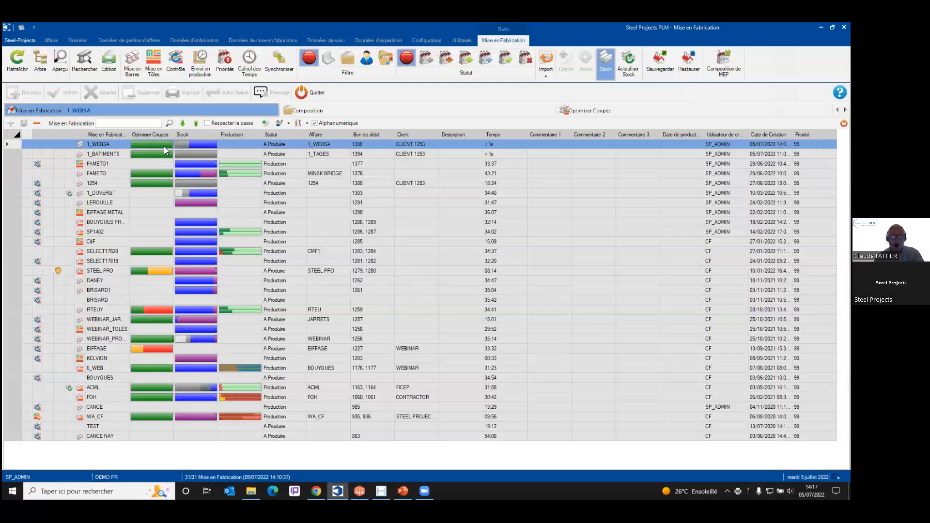
pyautogui.click(628, 68)
pyautogui.moveTo(207, 144)
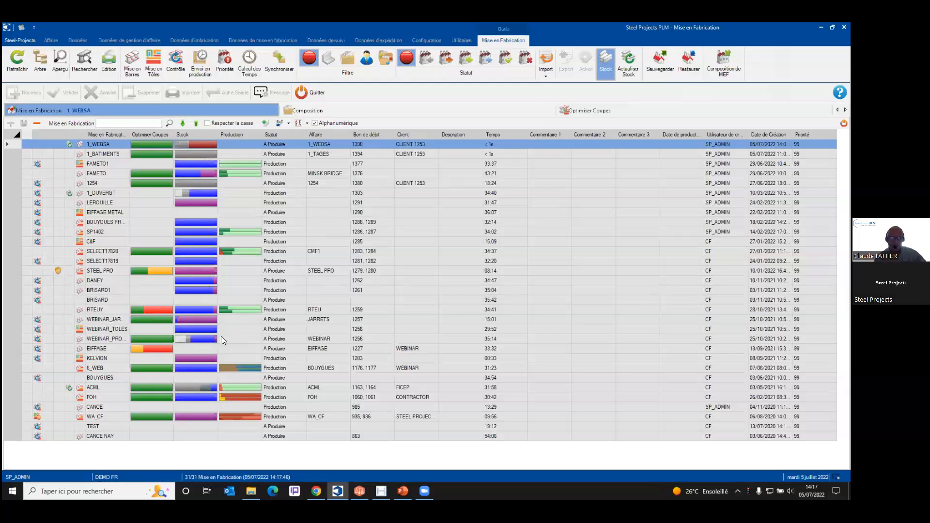
pyautogui.moveTo(189, 163)
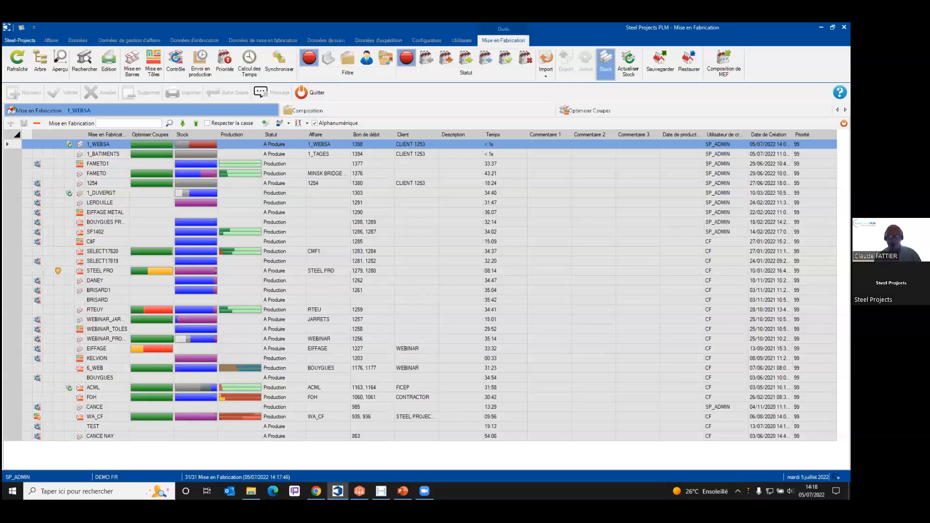
# Step: Switch to Gestion STOCK and load the PROLIANS order of job 1_WEBSA into a new reception by order
pyautogui.moveTo(382, 491)
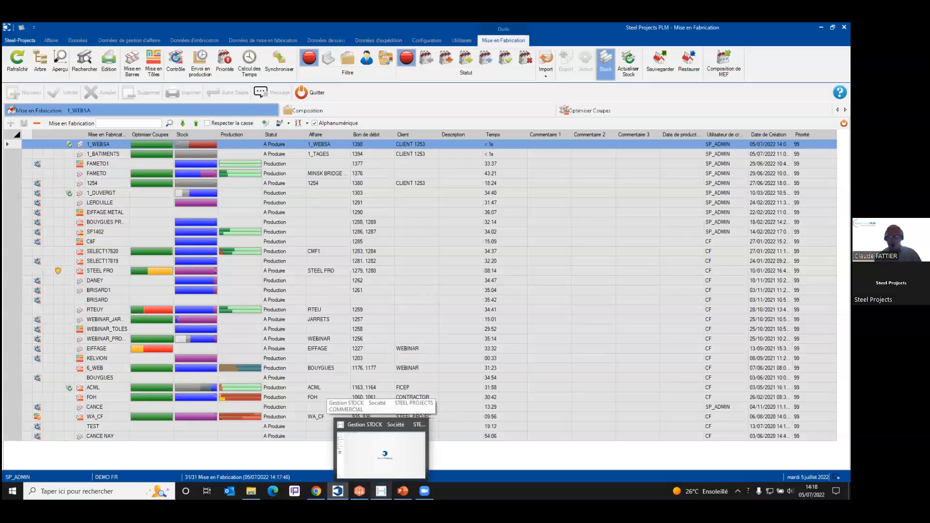
pyautogui.click(381, 454)
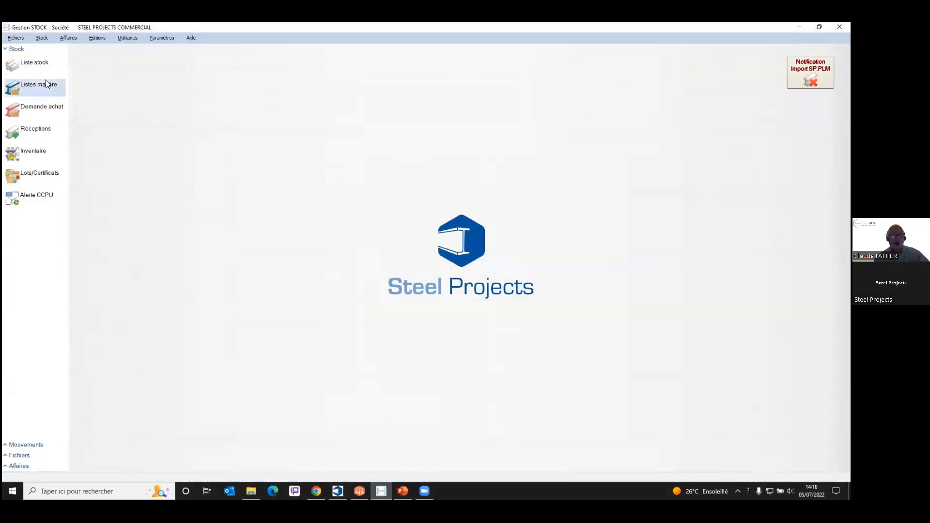
pyautogui.click(31, 131)
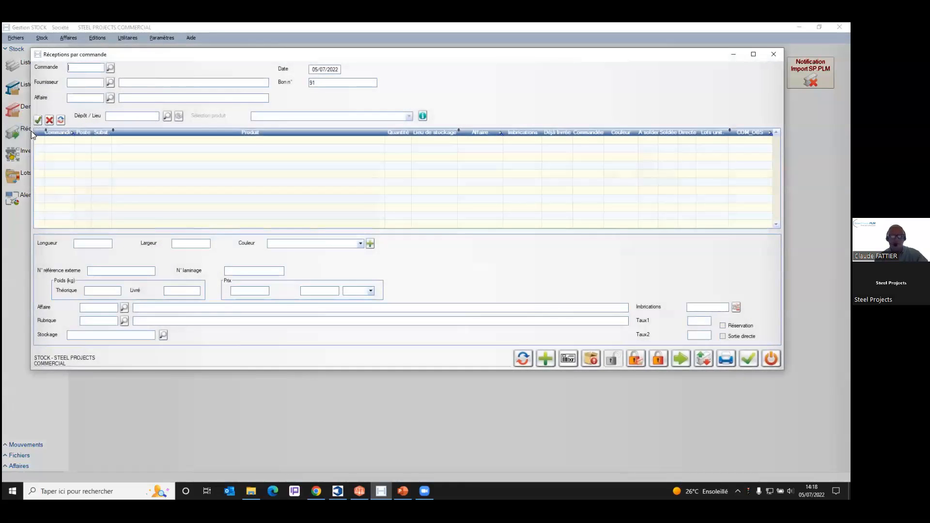
pyautogui.click(110, 68)
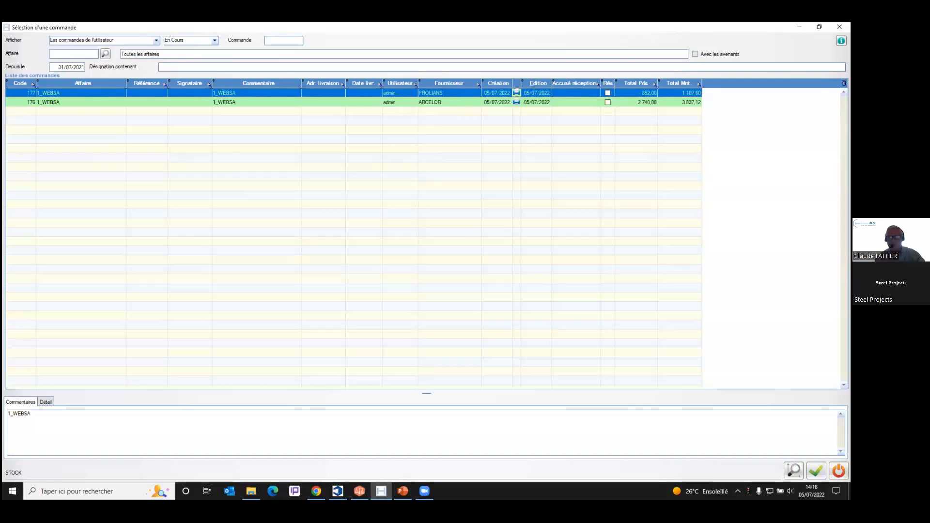
pyautogui.press('Return')
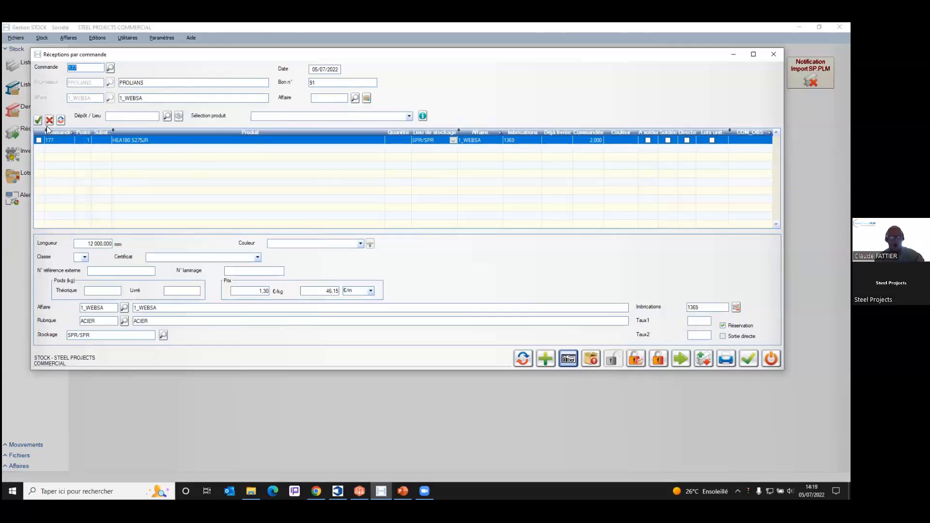
# Step: Receive the full ordered quantity of 2 HEA180 S275JR bars and validate the reception
pyautogui.click(37, 120)
pyautogui.click(524, 358)
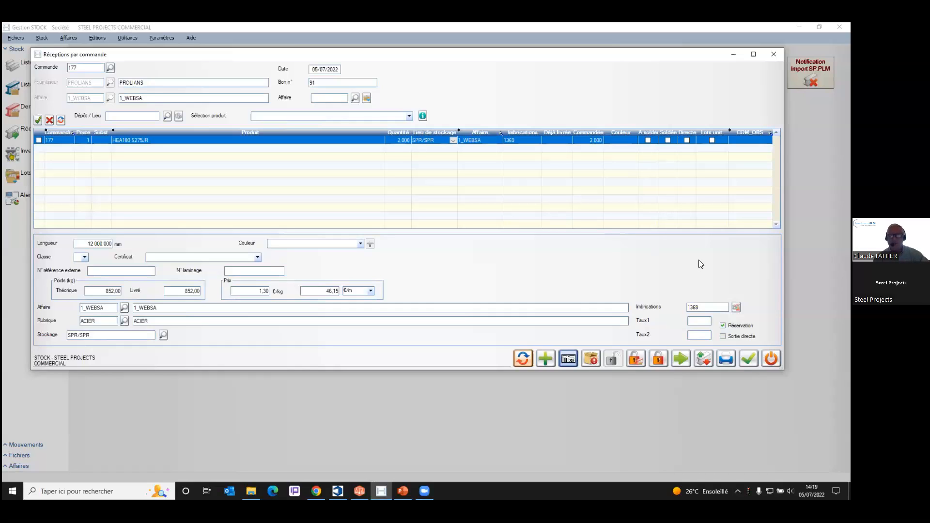
pyautogui.click(750, 359)
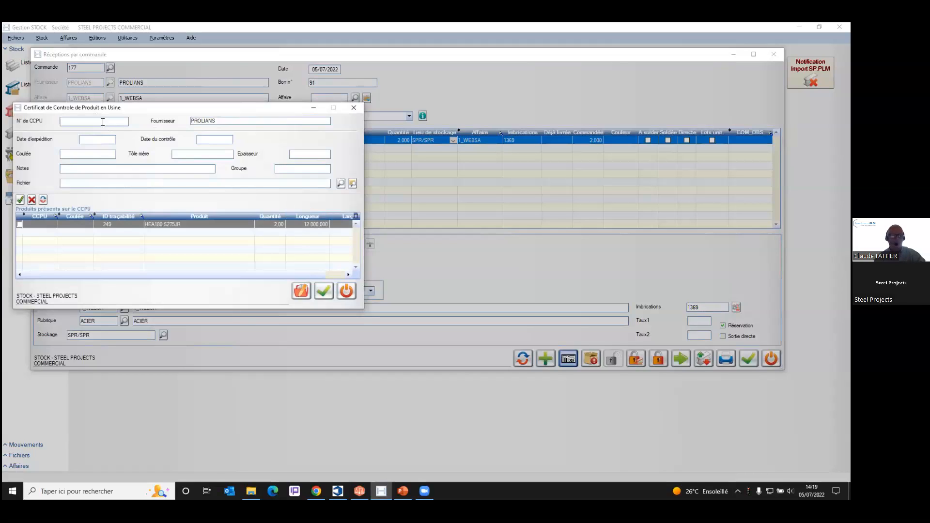
# Step: Record control certificate 753 for the received HEA180 S275JR lot, attach bc-prolians.pdf, and close the certificate form
pyautogui.write('753')
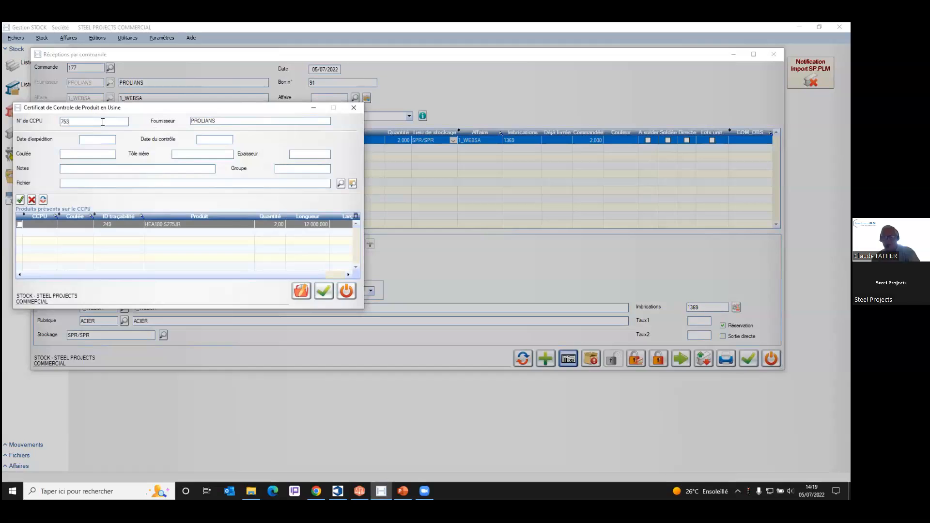
pyautogui.click(20, 199)
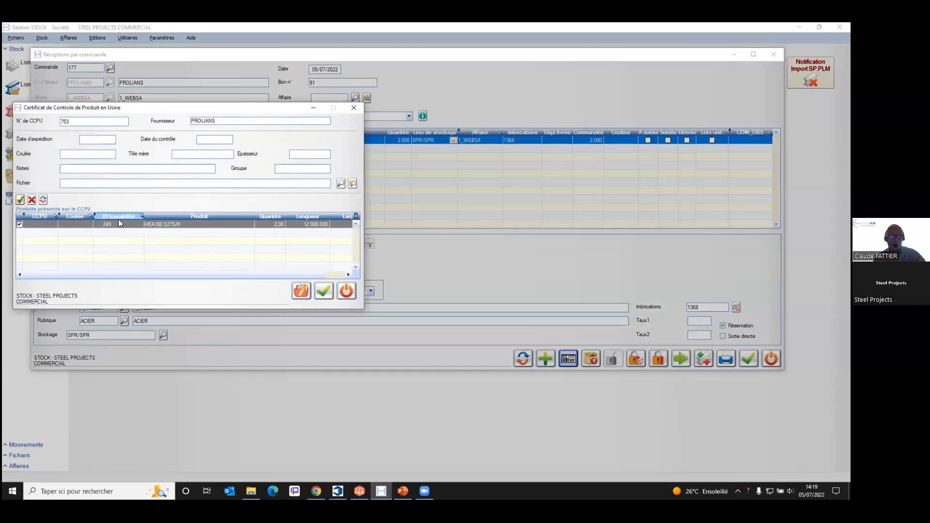
pyautogui.click(341, 184)
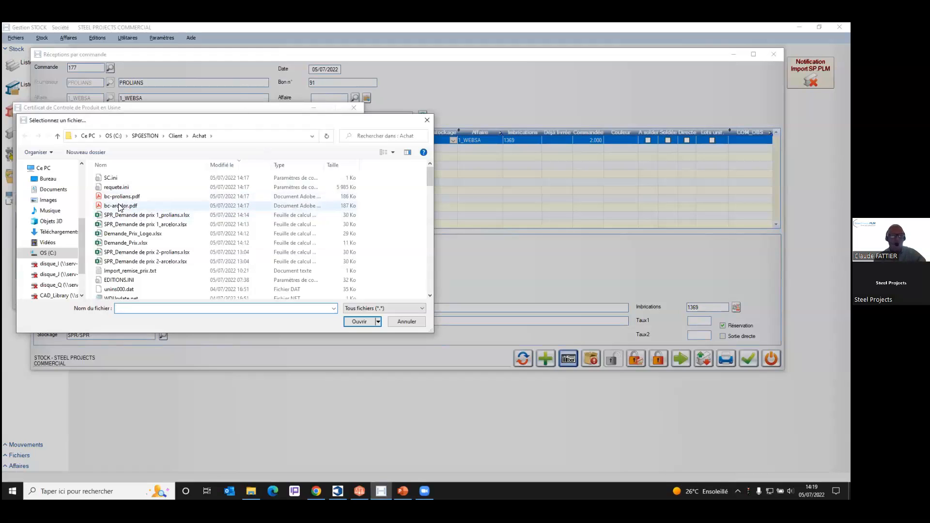
pyautogui.doubleClick(141, 197)
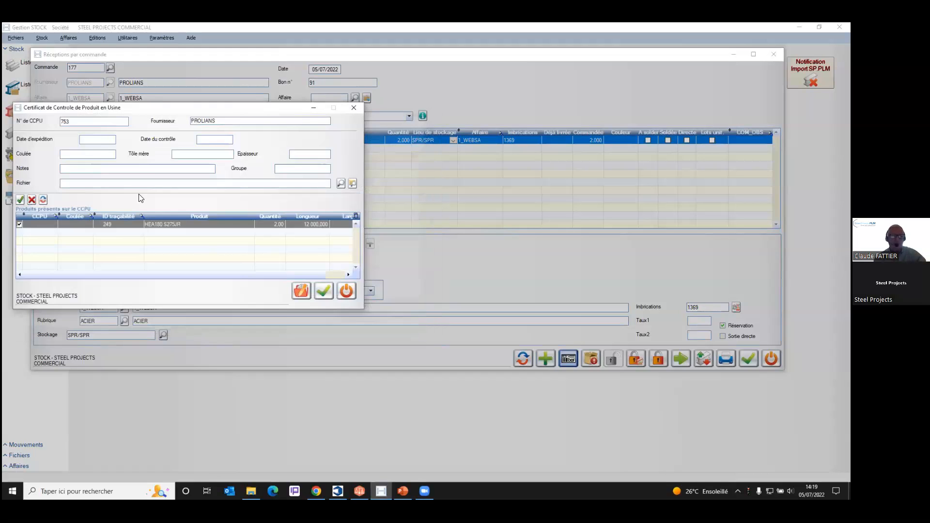
pyautogui.click(323, 290)
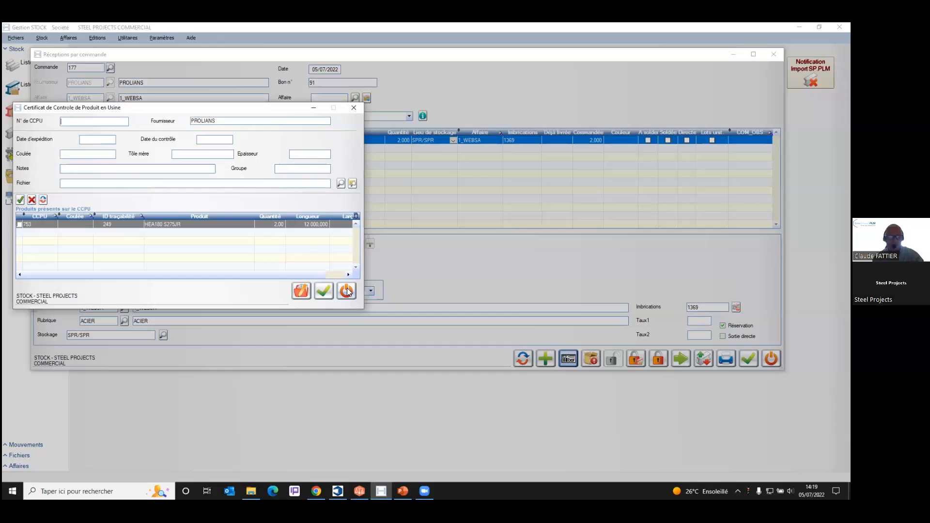
pyautogui.click(347, 290)
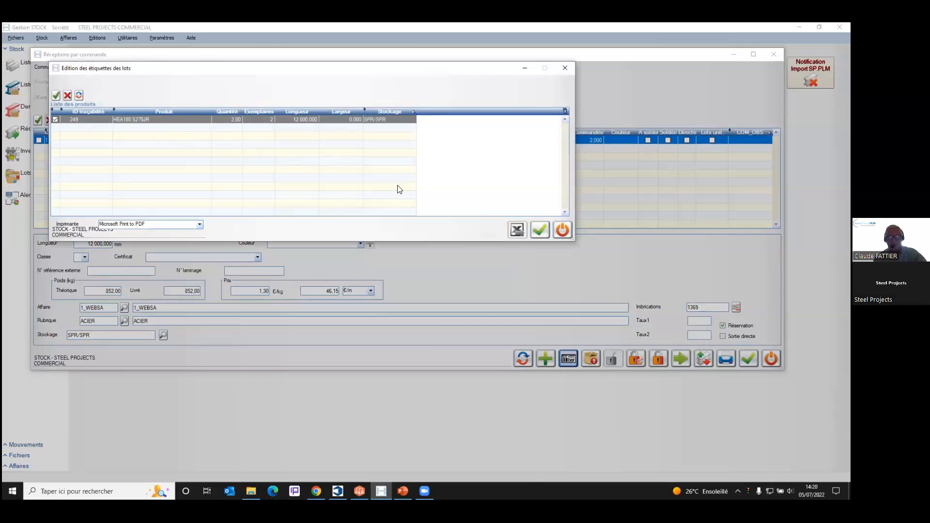
# Step: Preview the barcode labels of the received HEA180 S275JR lot, widening the preview, and close the label printing
pyautogui.click(269, 119)
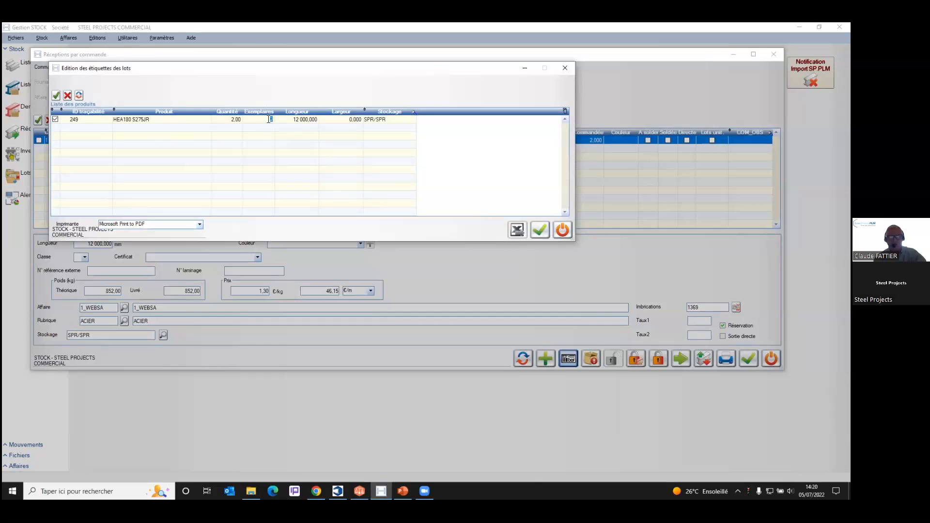
pyautogui.click(542, 222)
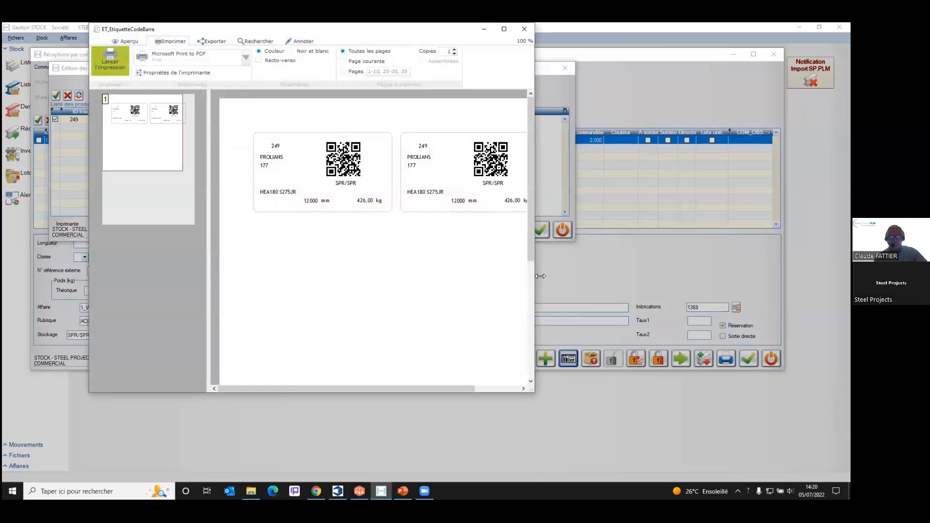
pyautogui.moveTo(534, 282); pyautogui.dragTo(735, 274)
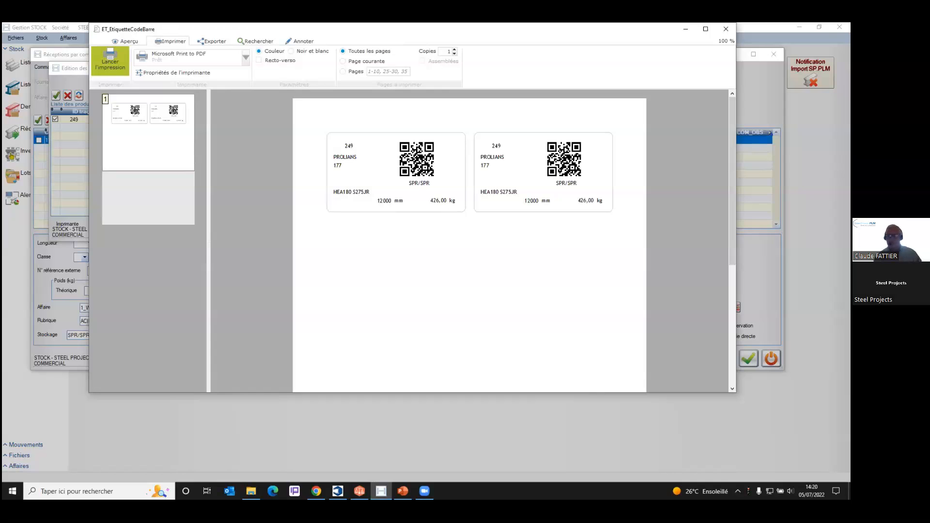
pyautogui.click(724, 29)
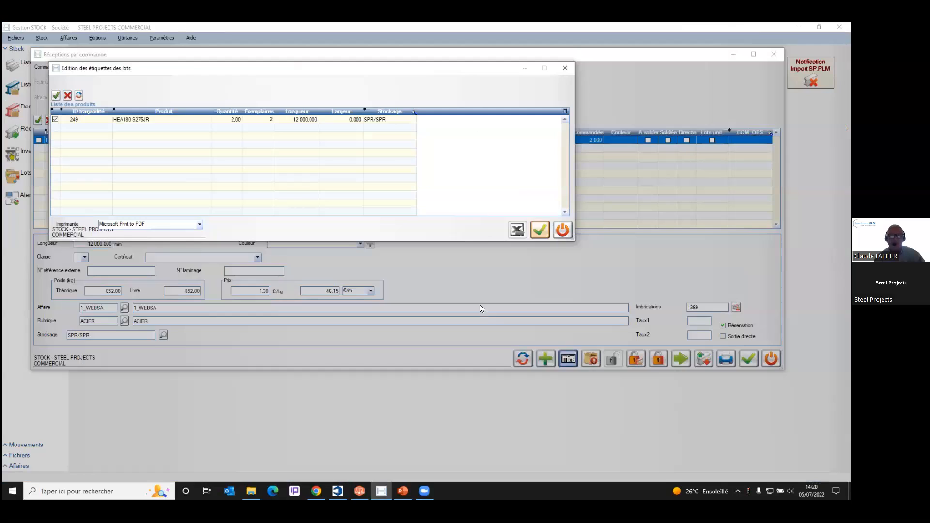
pyautogui.click(566, 230)
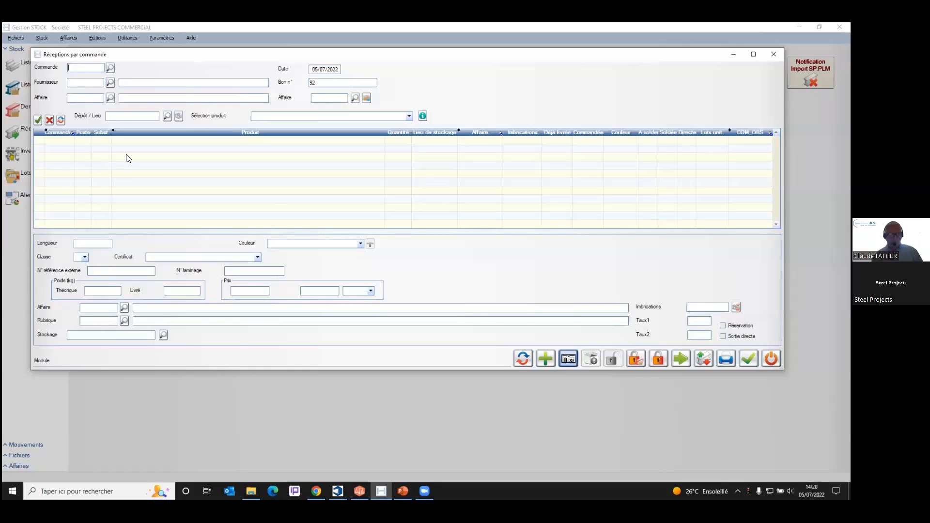
# Step: Load the ARCELOR order of job 1_WEBSA and validate reception of all 4 IPE360 S275JR bars
pyautogui.click(111, 69)
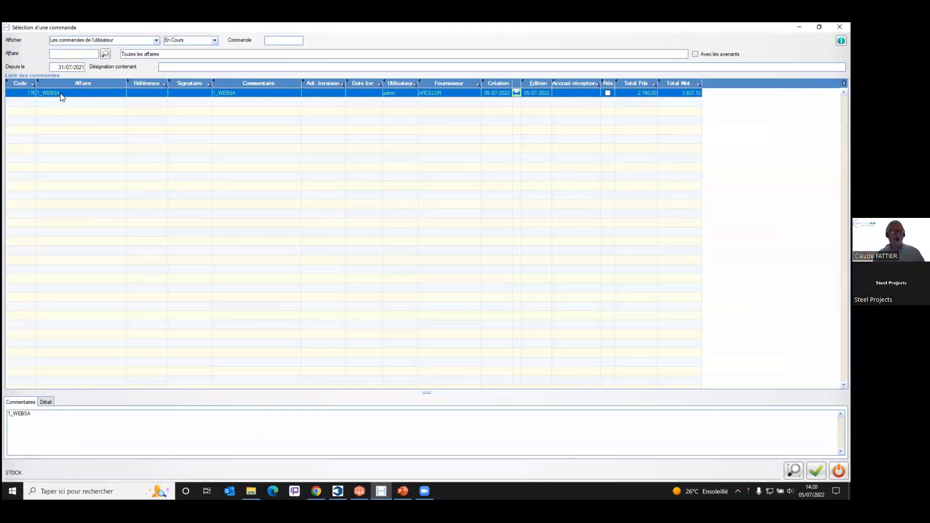
pyautogui.doubleClick(61, 97)
pyautogui.click(38, 120)
pyautogui.click(522, 356)
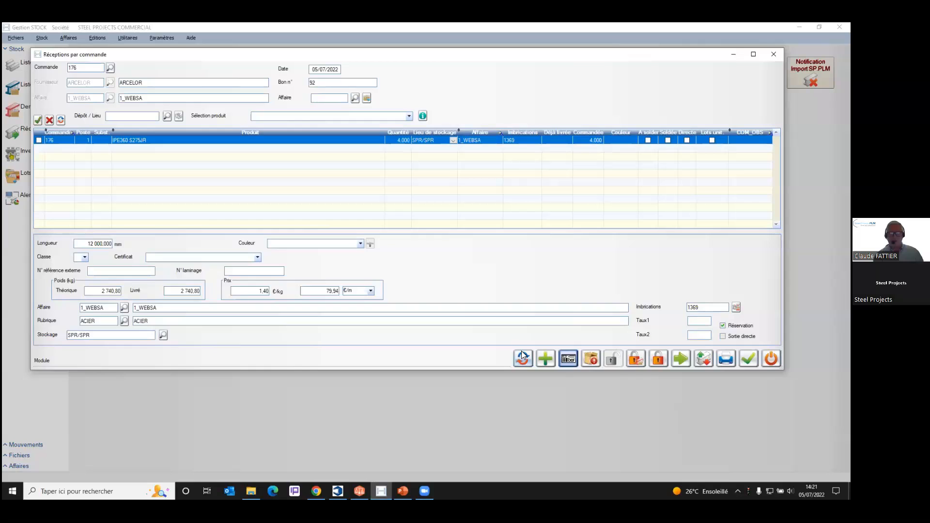
pyautogui.click(750, 358)
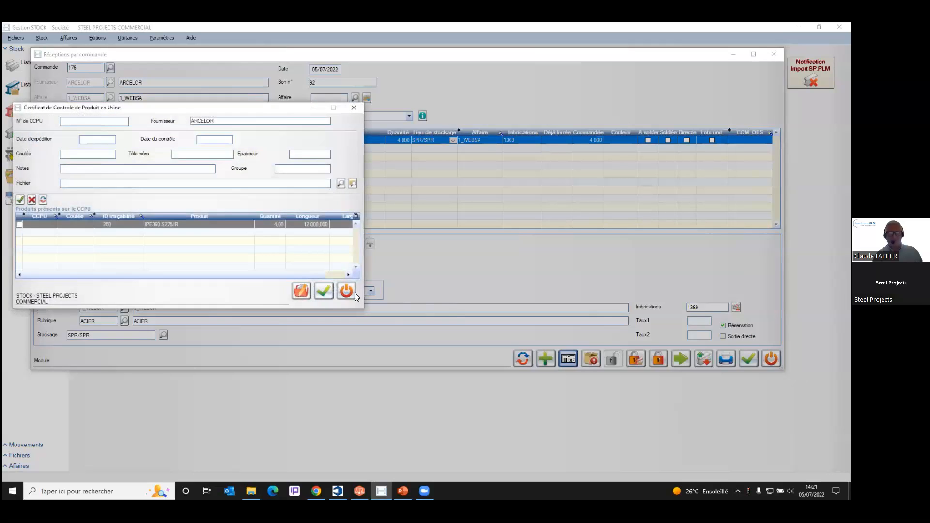
# Step: Skip the certificate entry and label printing for the ARCELOR delivery and close the reception by order
pyautogui.click(347, 291)
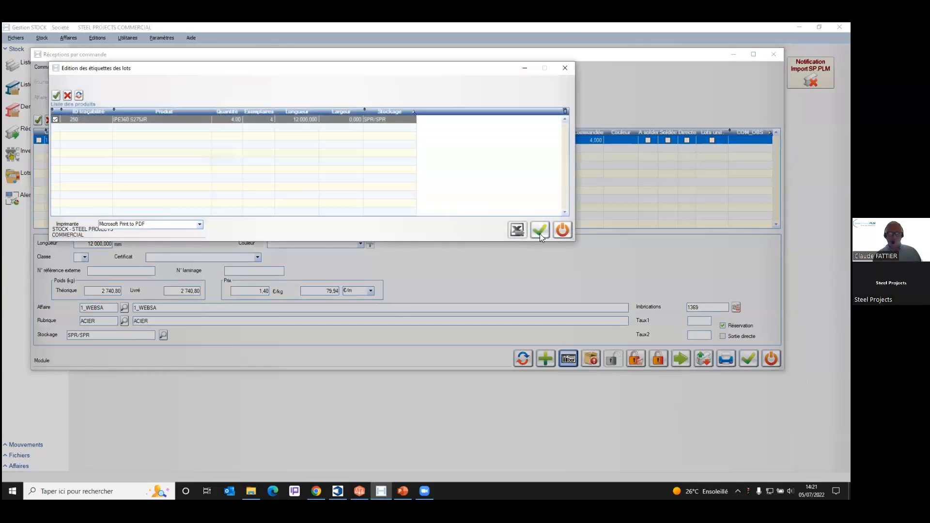
pyautogui.click(561, 230)
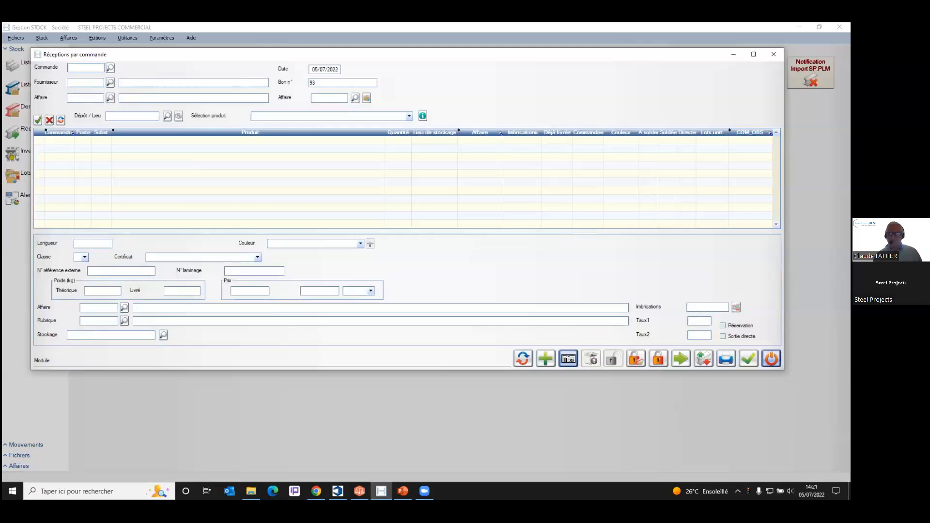
pyautogui.click(771, 358)
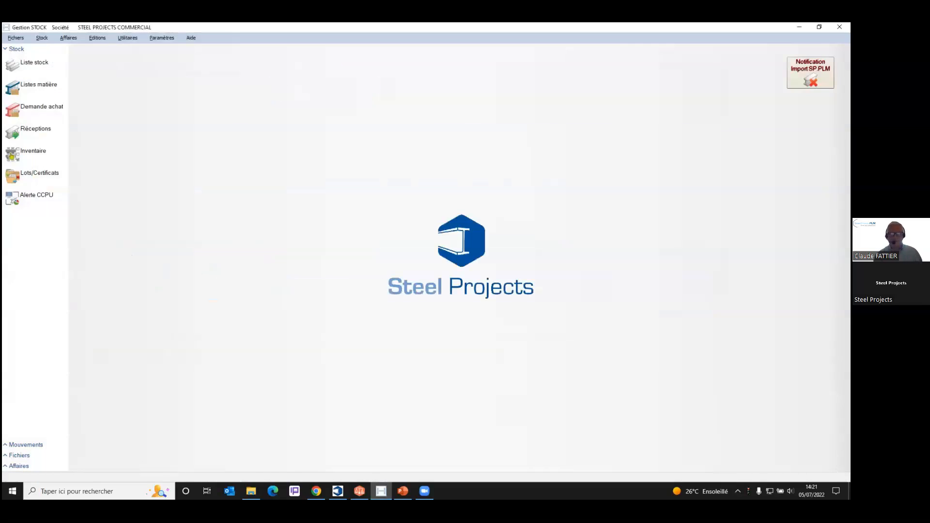
# Step: Switch to Steel Projects PLM, update the stock data again, accept the stock anomaly list for 1_WEBSA and check its stock bar
pyautogui.click(337, 491)
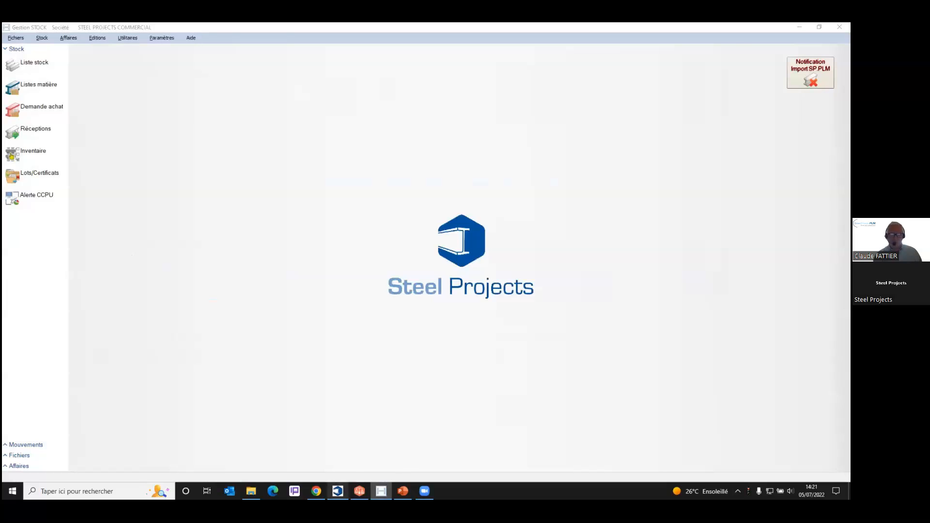
pyautogui.click(627, 71)
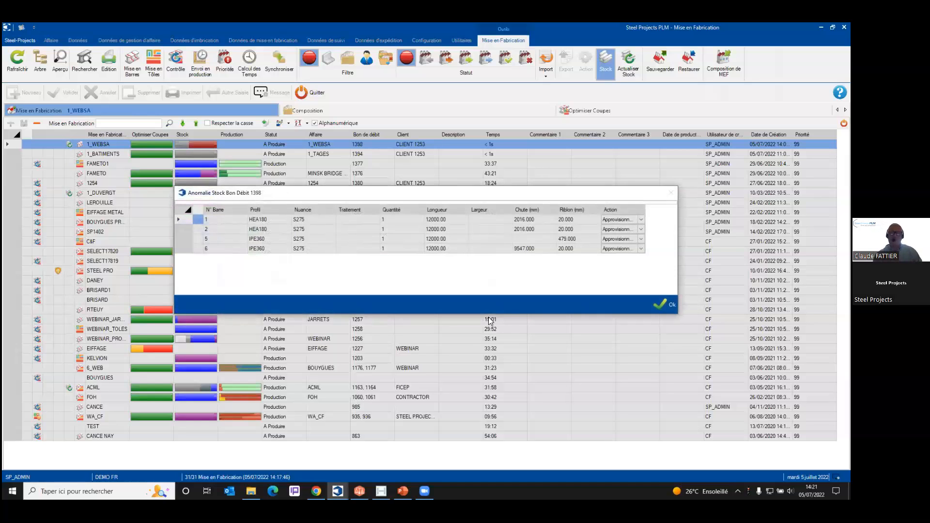
pyautogui.click(666, 305)
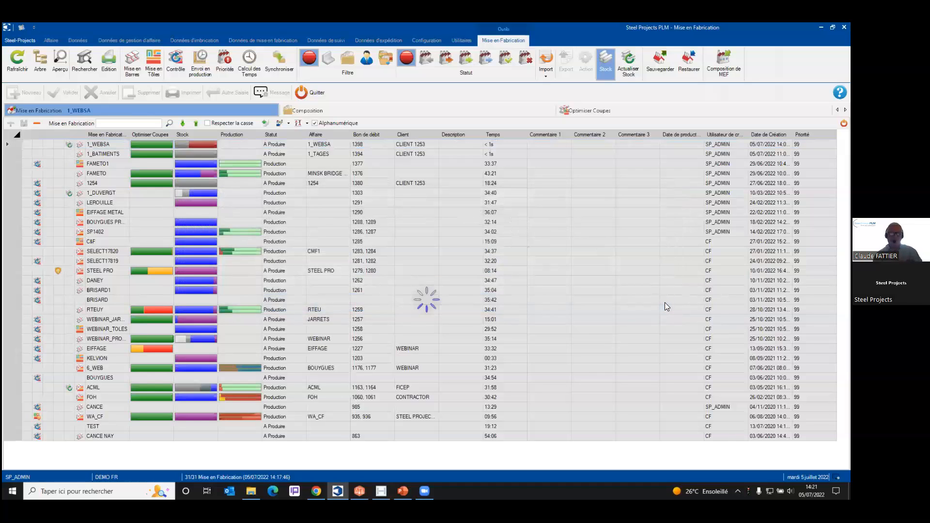
pyautogui.moveTo(213, 177)
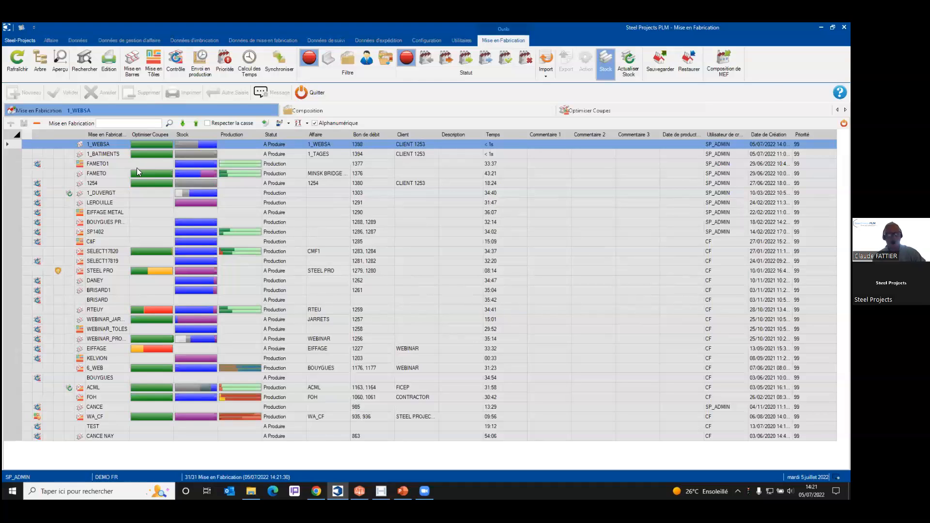
pyautogui.moveTo(187, 148)
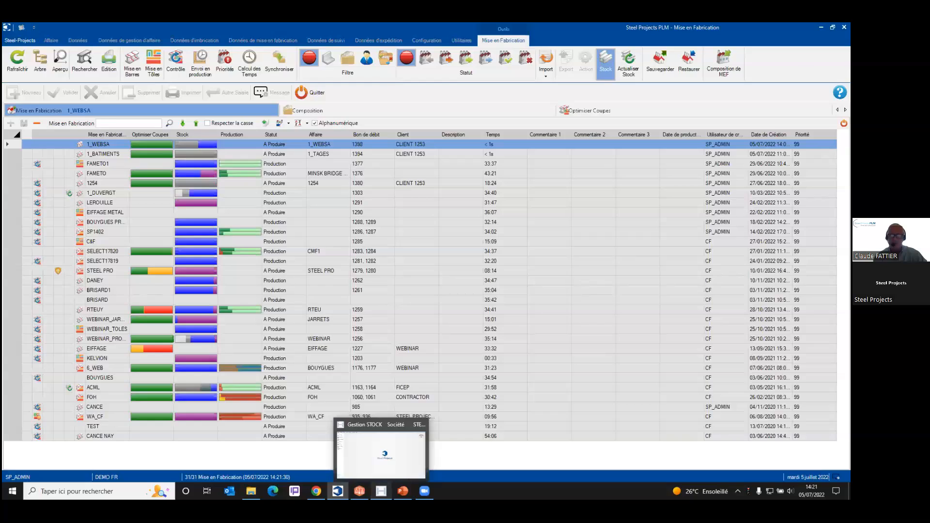
# Step: Switch to Gestion STOCK, list the lots and open the ARCELOR IPE360 S275JR lot of 05/07/2022 for editing
pyautogui.click(382, 491)
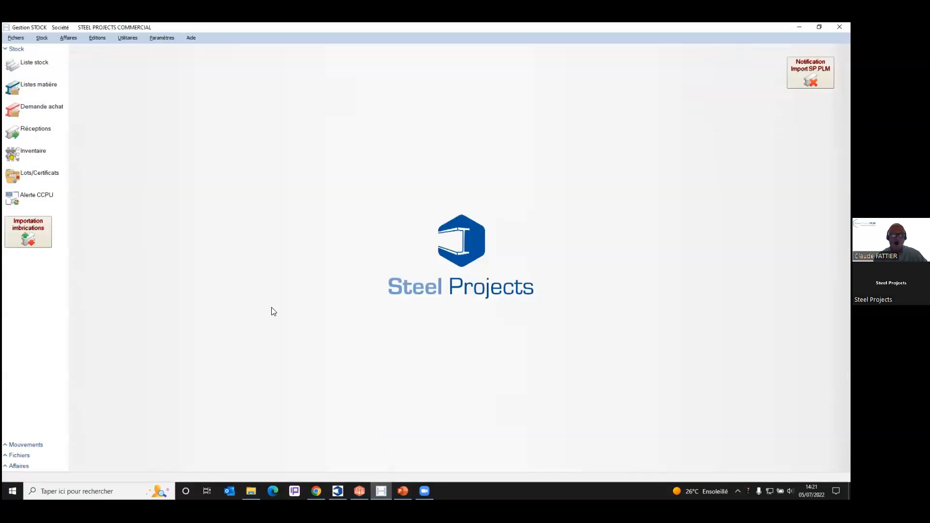
pyautogui.click(32, 178)
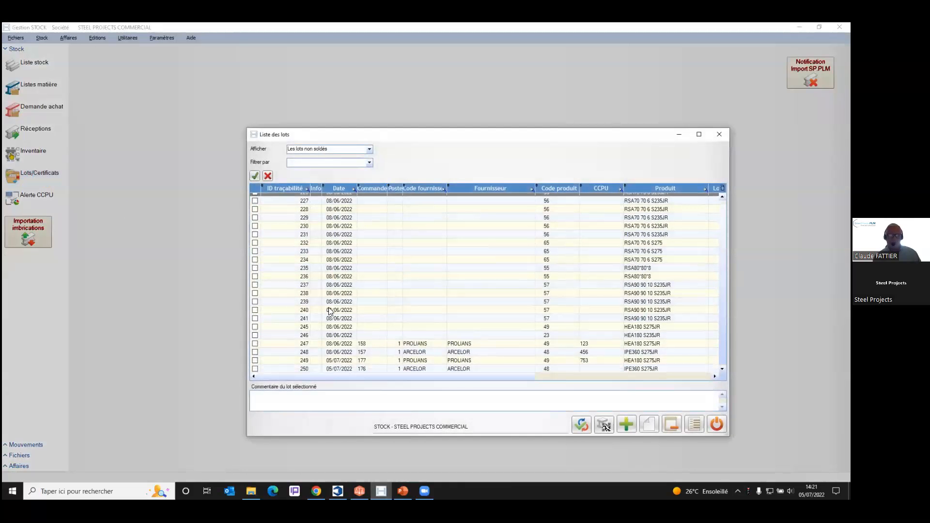
pyautogui.click(255, 368)
pyautogui.click(255, 368)
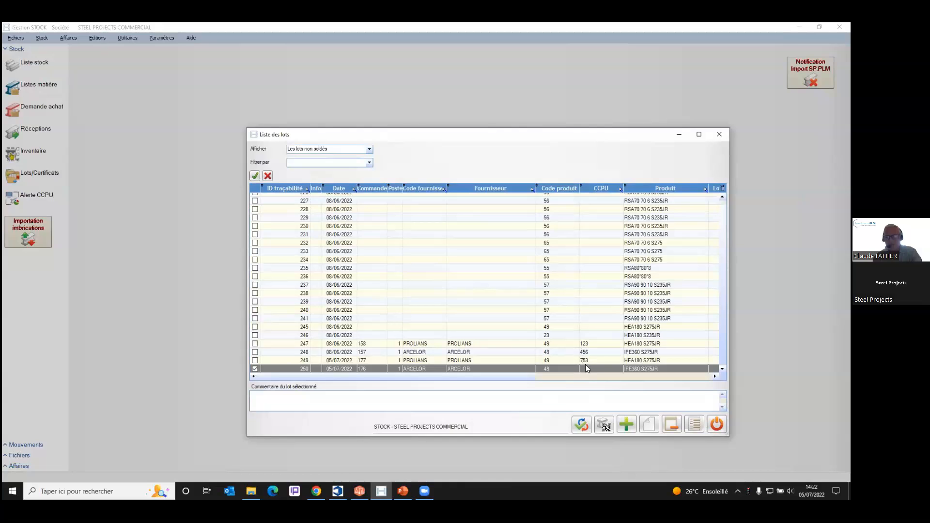
pyautogui.click(649, 424)
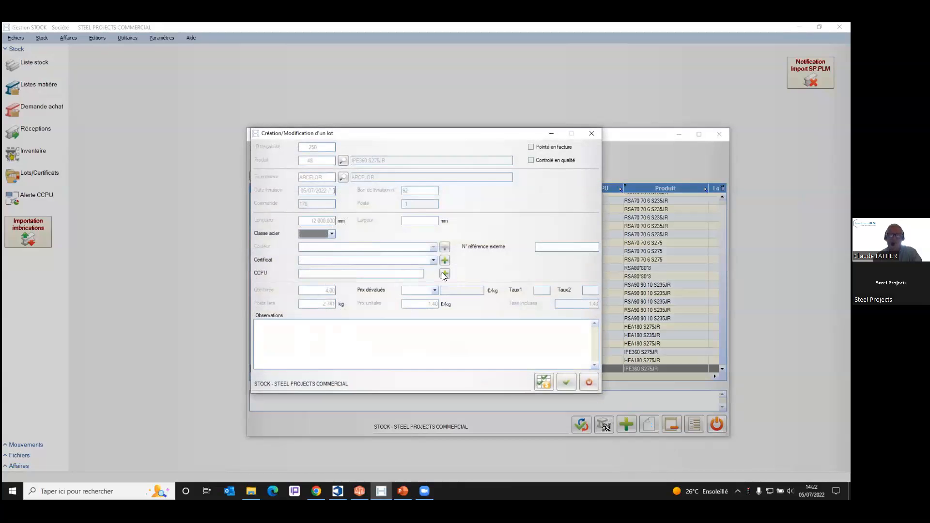
# Step: Add control certificate 951 with bc-arcelor.pdf to the IPE360 S275JR lot, then close the certificate and lot forms
pyautogui.click(445, 273)
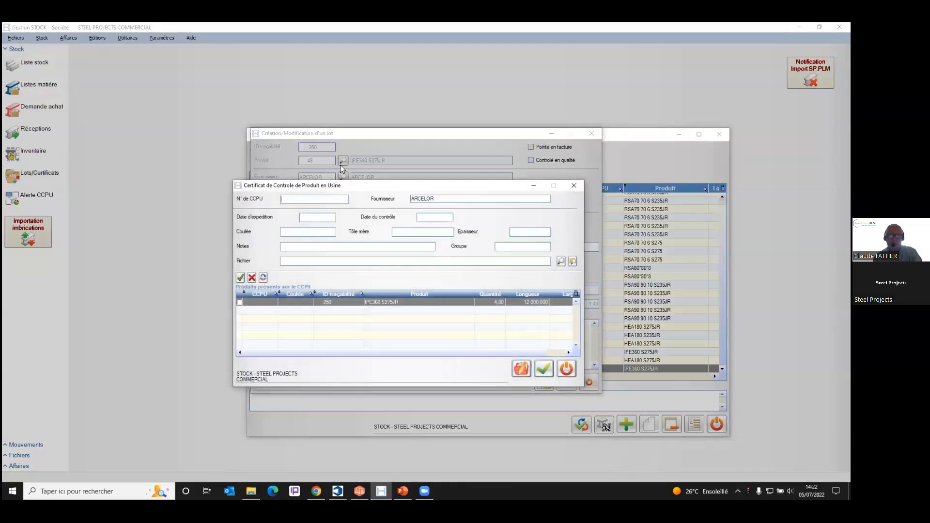
pyautogui.click(304, 197)
pyautogui.write('951')
pyautogui.click(240, 278)
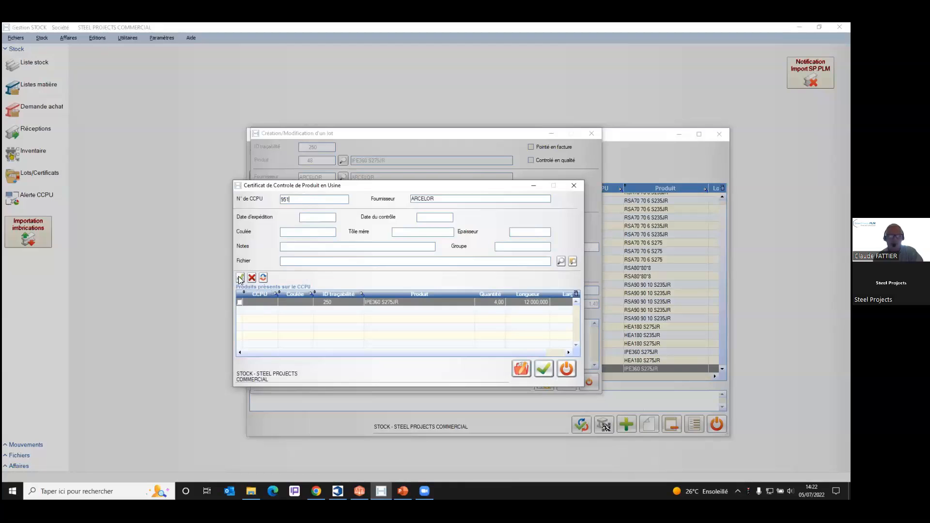
pyautogui.click(561, 262)
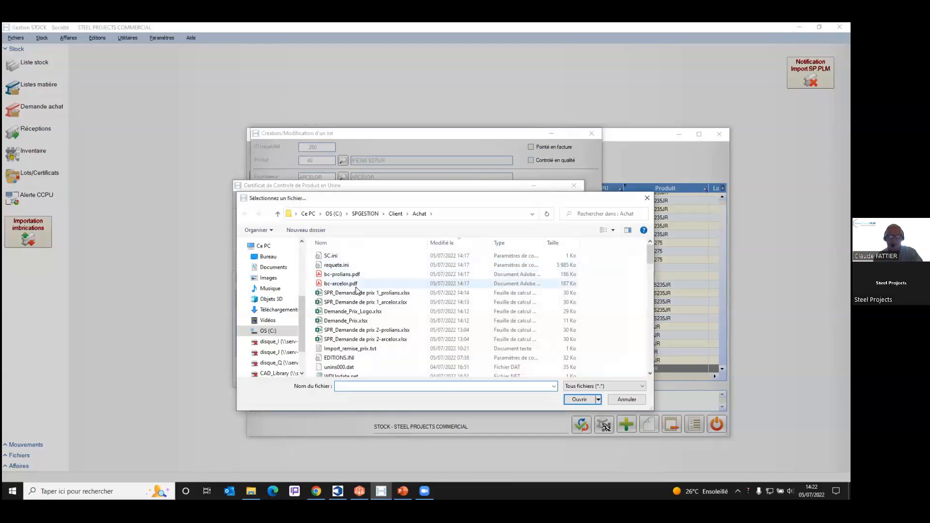
pyautogui.doubleClick(339, 284)
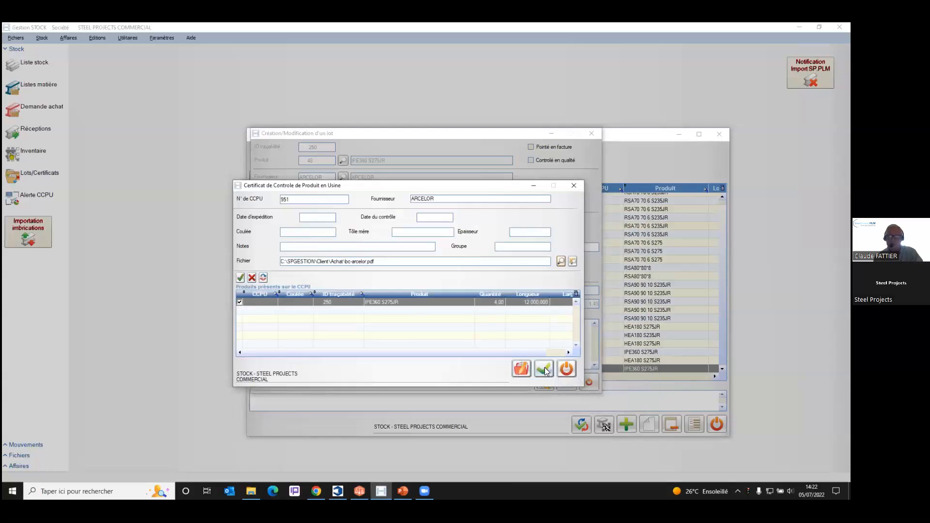
pyautogui.click(544, 367)
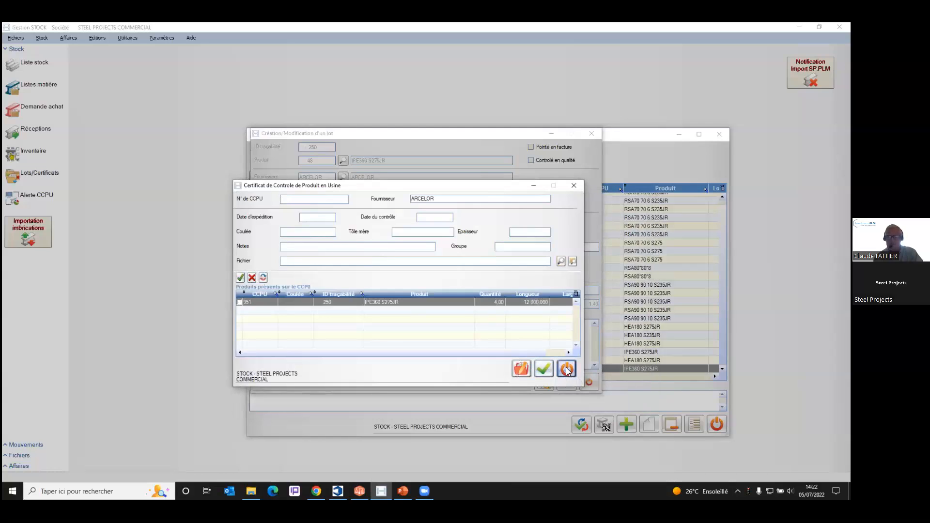
pyautogui.click(566, 370)
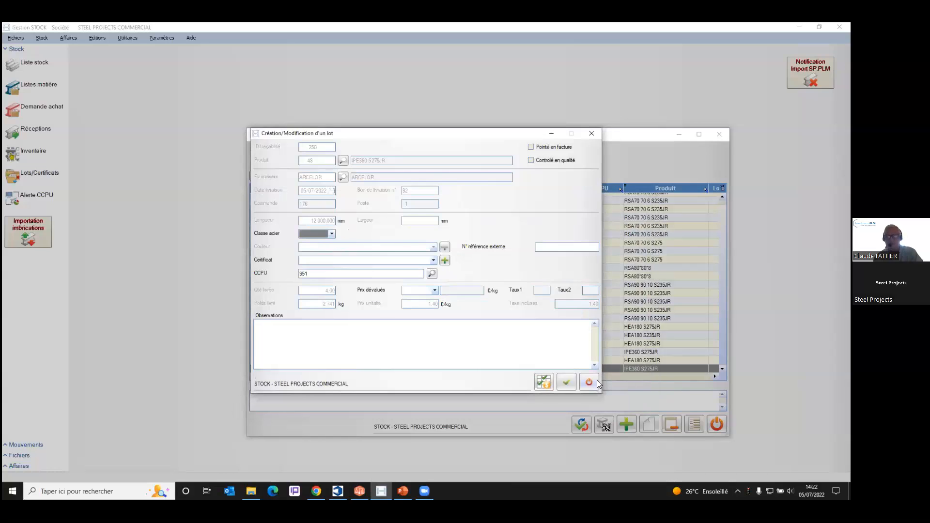
pyautogui.click(591, 134)
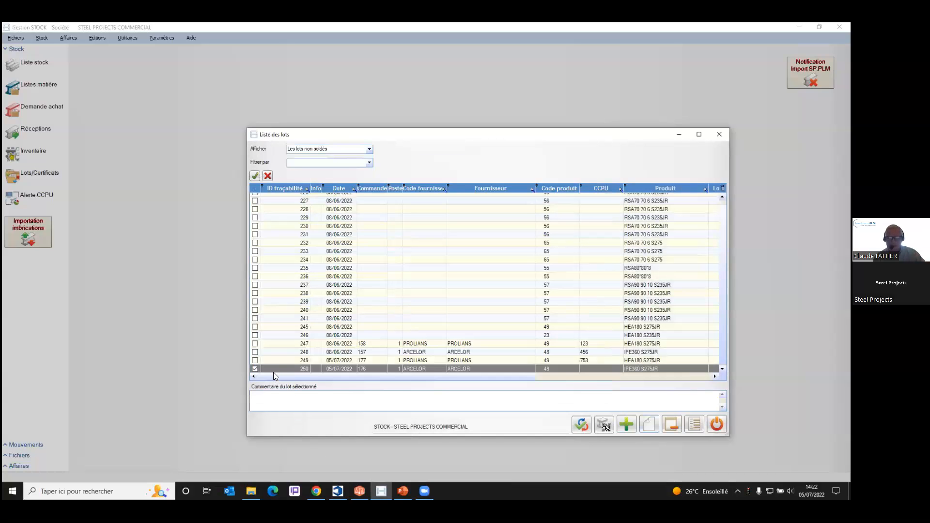
# Step: Preview the four barcode labels of the ARCELOR IPE360 S275JR lot, then close the label forms and the lot list
pyautogui.click(694, 424)
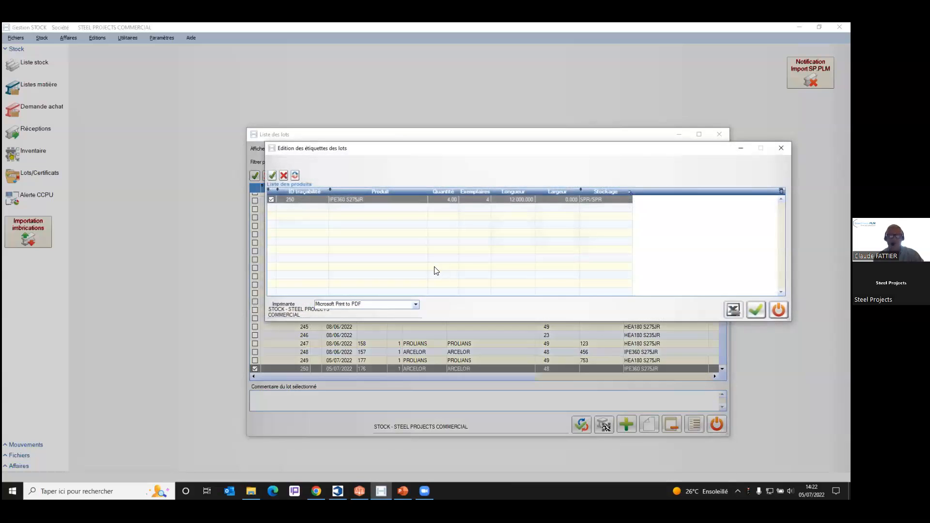
pyautogui.moveTo(474, 148); pyautogui.dragTo(353, 104)
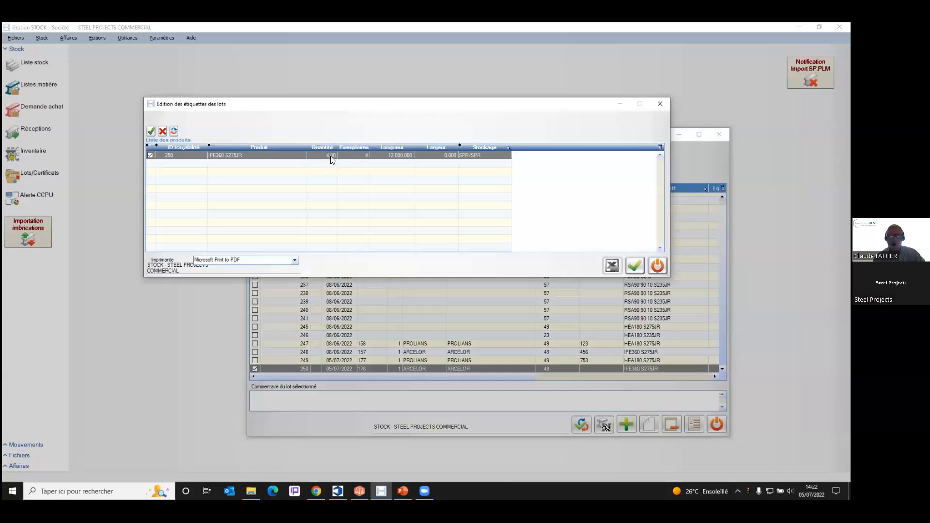
pyautogui.click(635, 266)
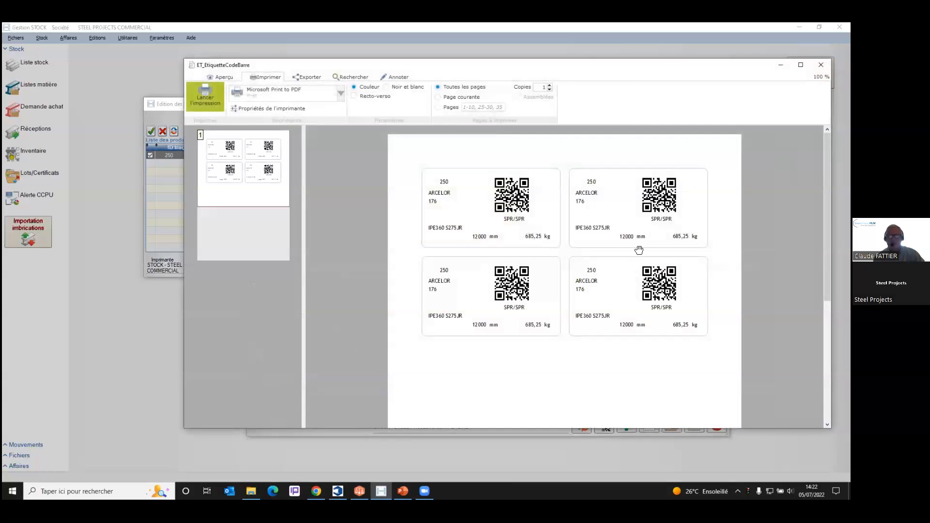
pyautogui.moveTo(584, 65); pyautogui.dragTo(400, 39)
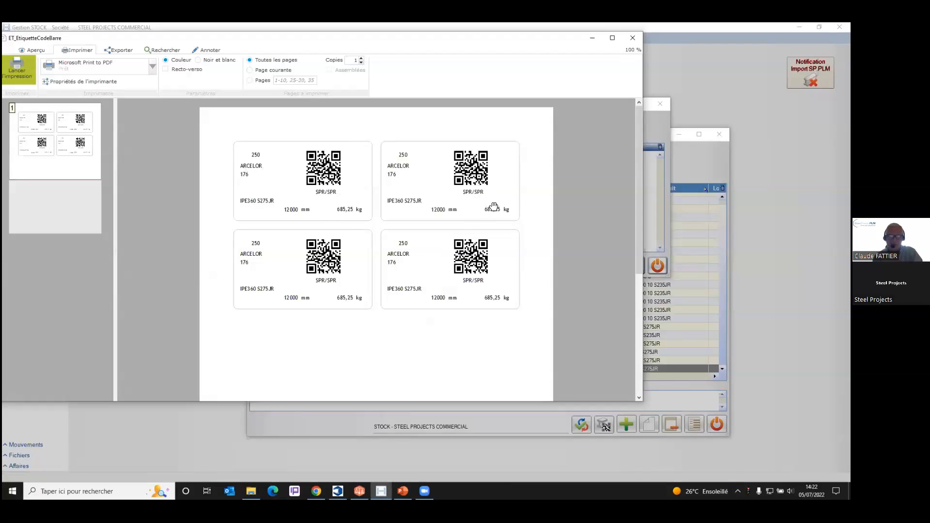
pyautogui.click(633, 38)
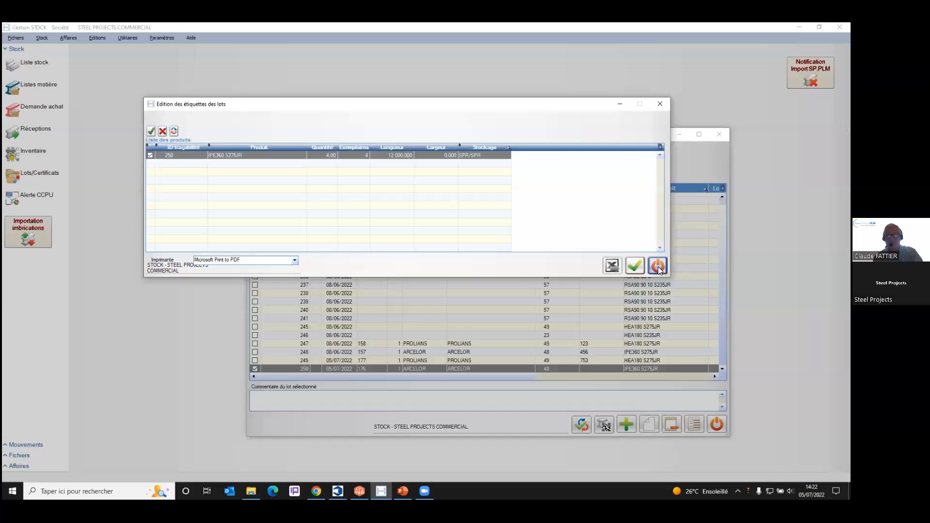
pyautogui.click(658, 266)
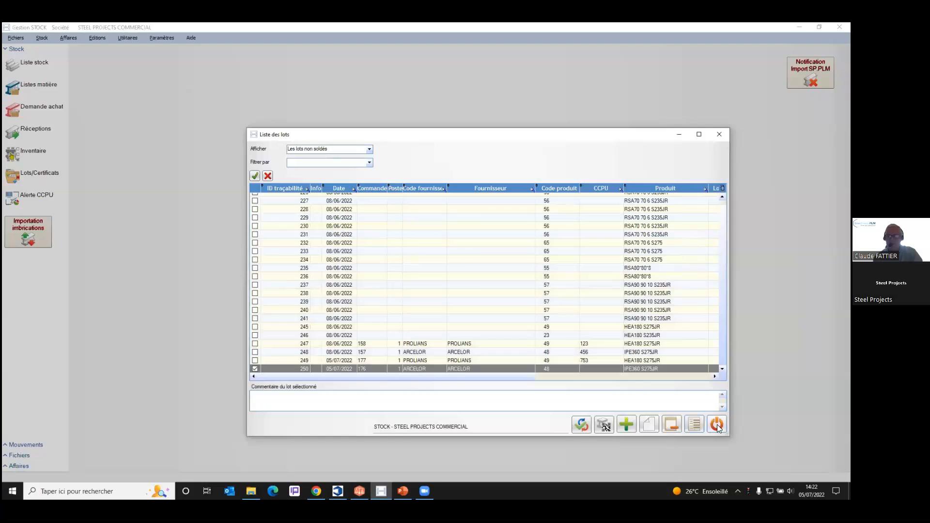
pyautogui.click(718, 425)
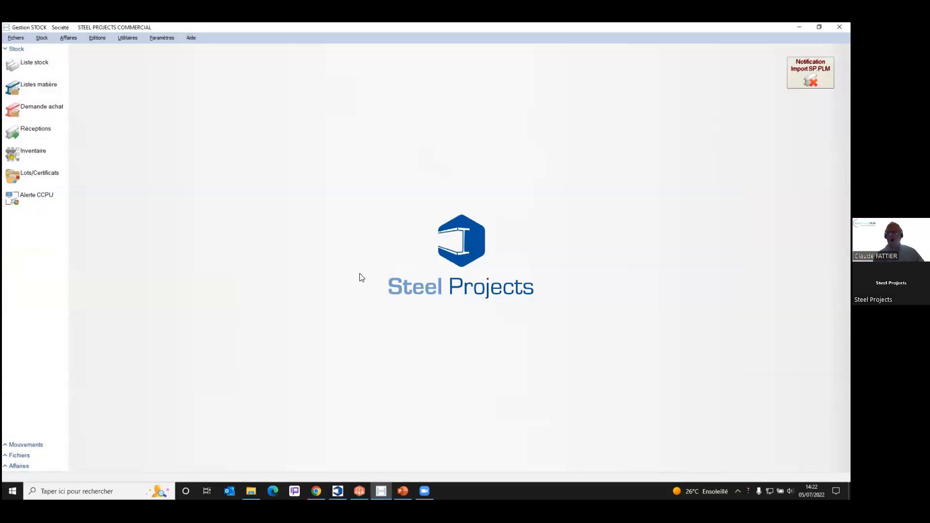
# Step: Filter the stock product list to type HEA and check the stock of several sections from HEA120 to HEA320, then close it
pyautogui.click(25, 65)
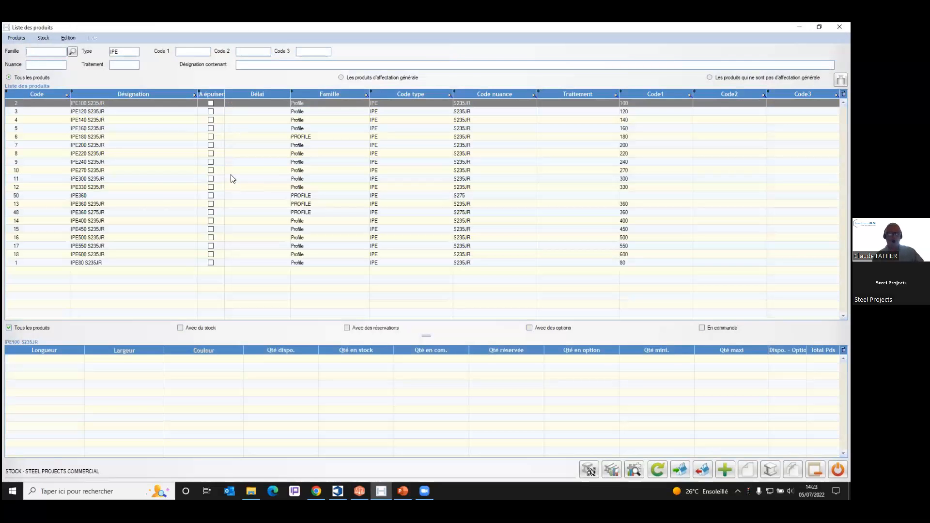
pyautogui.click(122, 50)
pyautogui.write('HEA')
pyautogui.press('Tab')
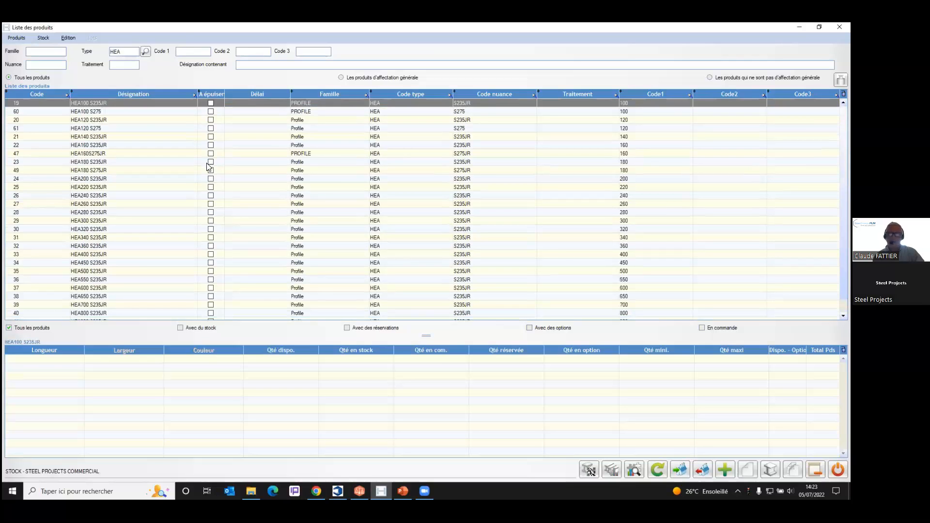
pyautogui.click(136, 120)
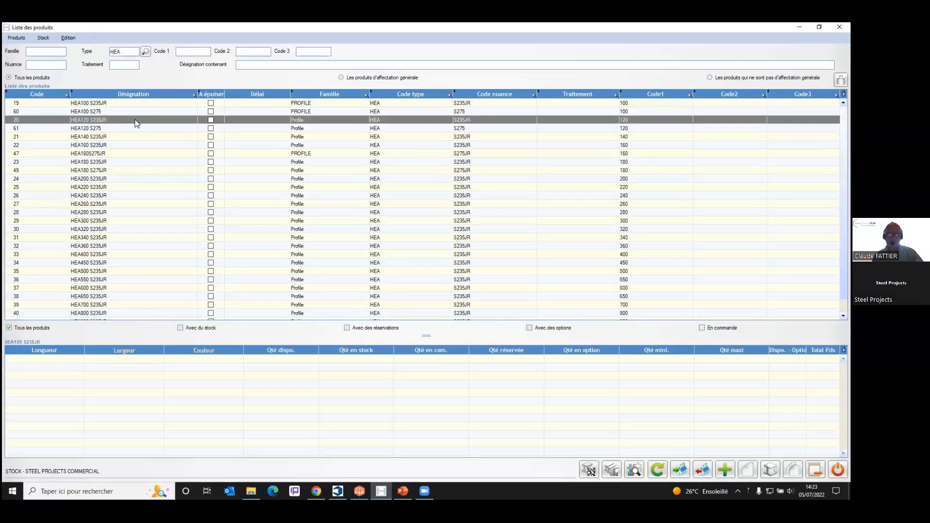
pyautogui.click(140, 145)
pyautogui.click(139, 170)
pyautogui.click(139, 230)
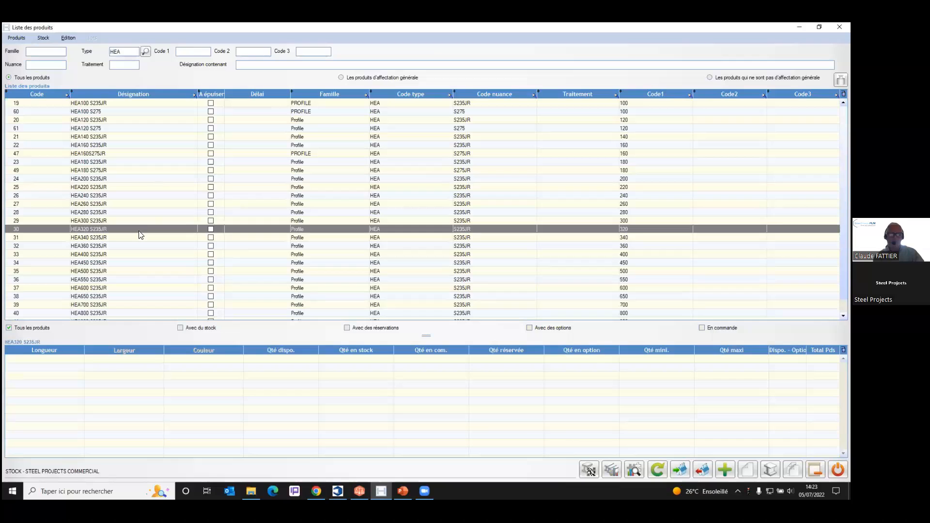
pyautogui.click(133, 197)
pyautogui.click(131, 187)
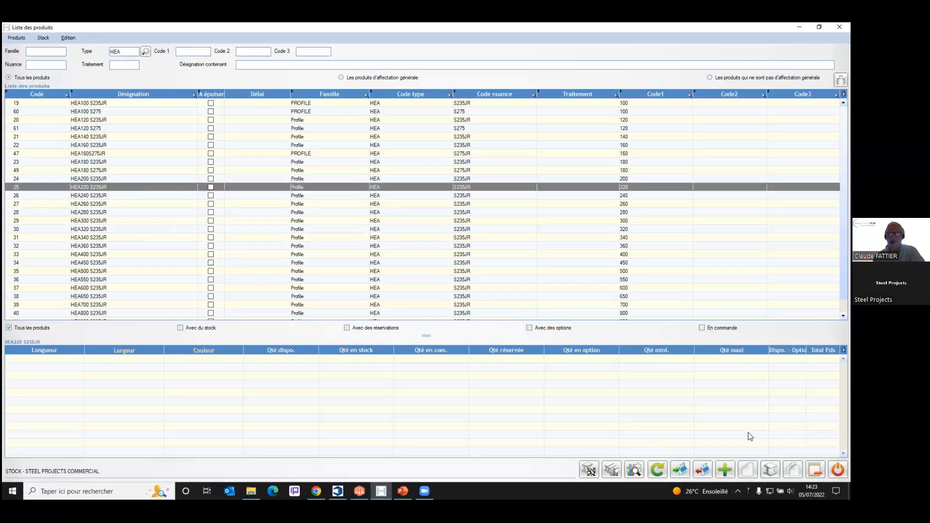
pyautogui.click(837, 470)
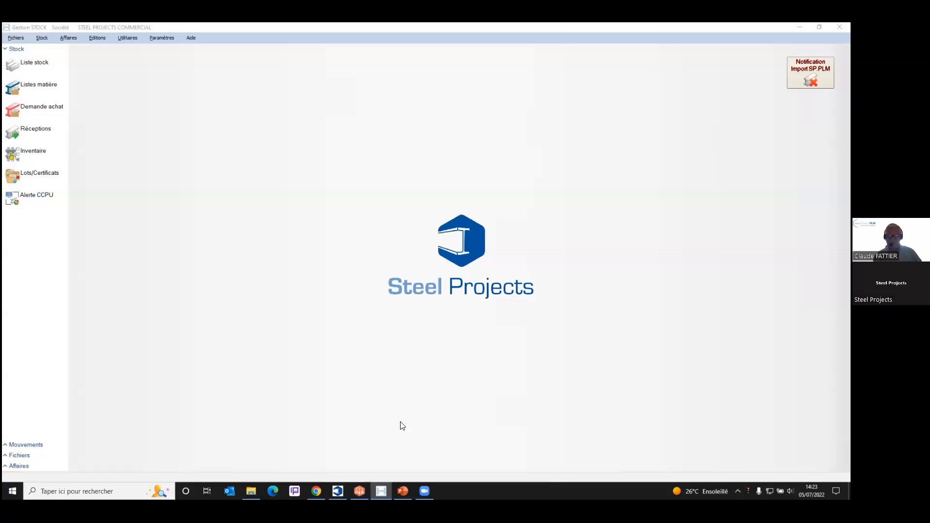
# Step: Switch to Chrome, view the next webinars on the Steel Projects webinars page in a new tab, then minimise the browser
pyautogui.click(316, 491)
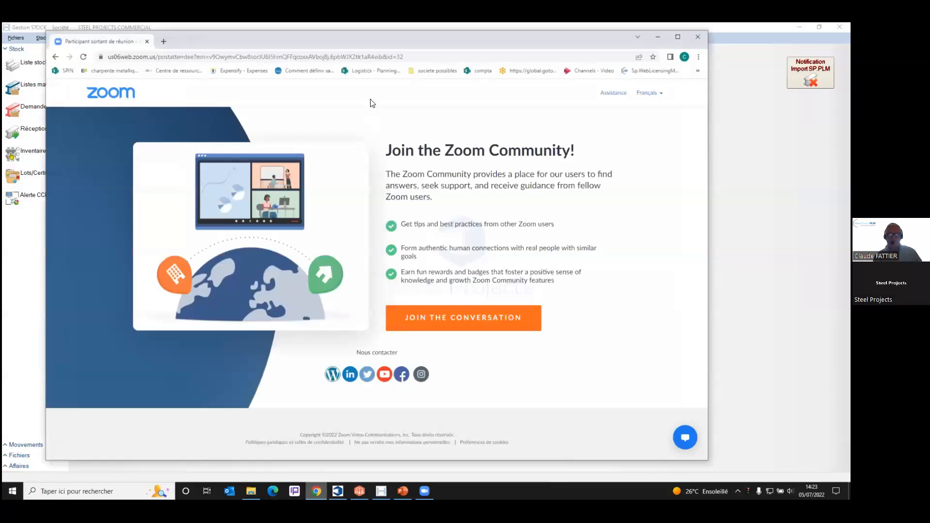
pyautogui.click(158, 34)
pyautogui.click(166, 49)
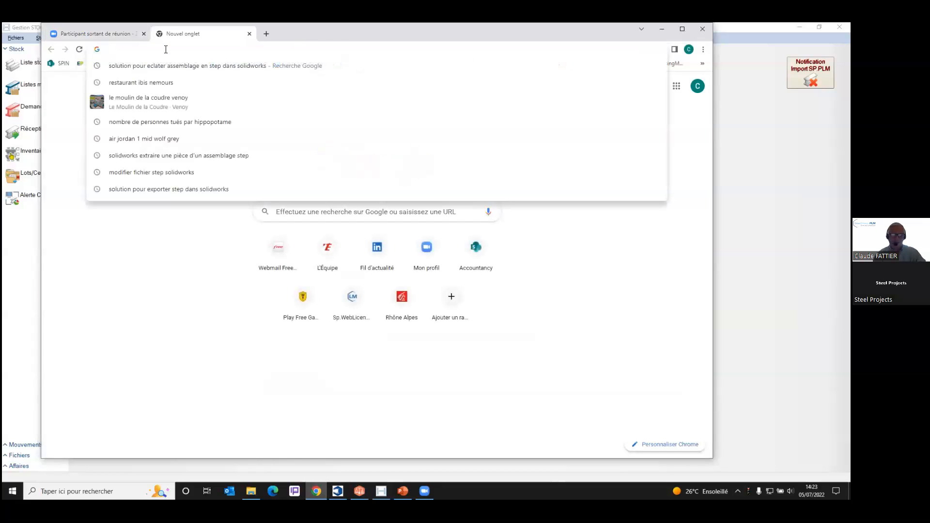
pyautogui.write('stee')
pyautogui.press('Return')
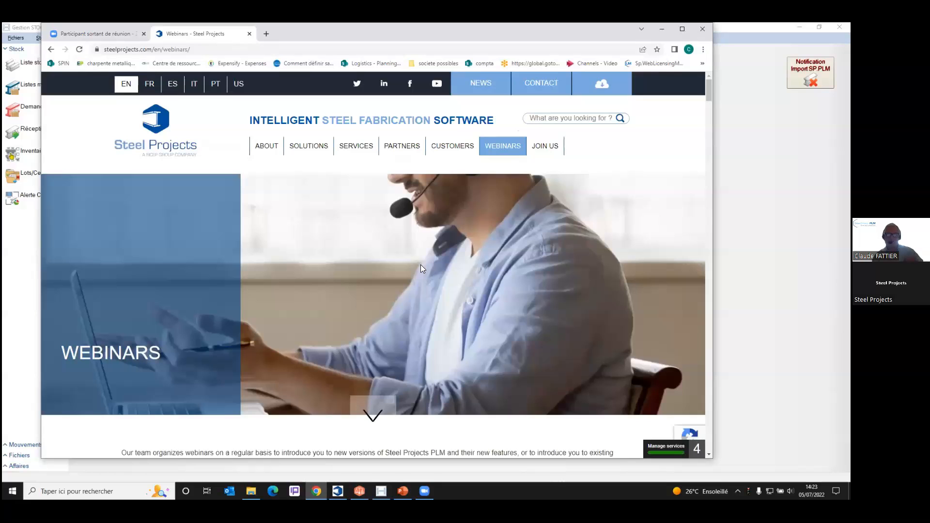
pyautogui.scroll(-3, 520, 288)
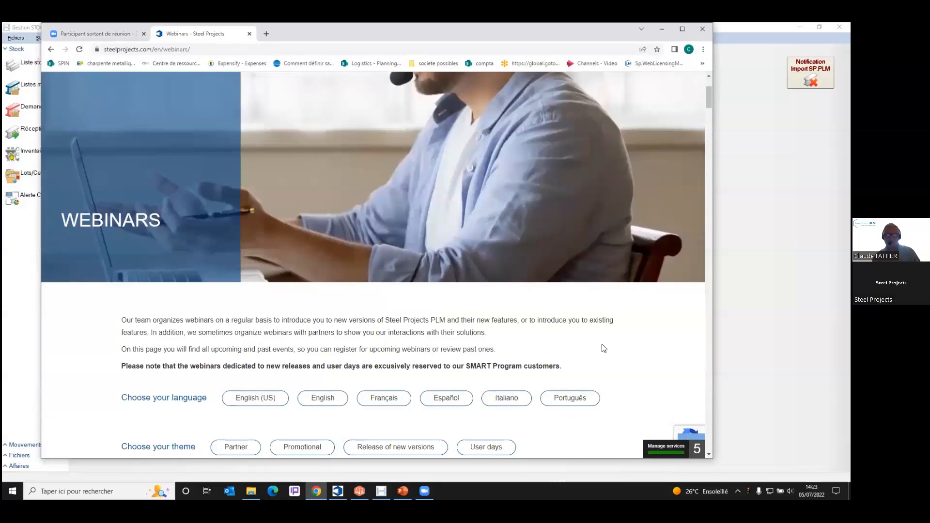
pyautogui.scroll(-5, 602, 347)
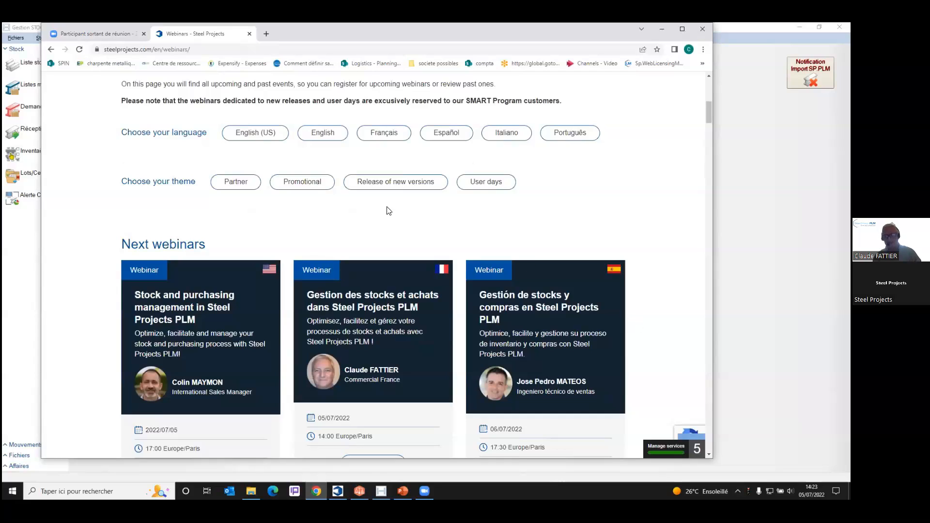
pyautogui.click(662, 32)
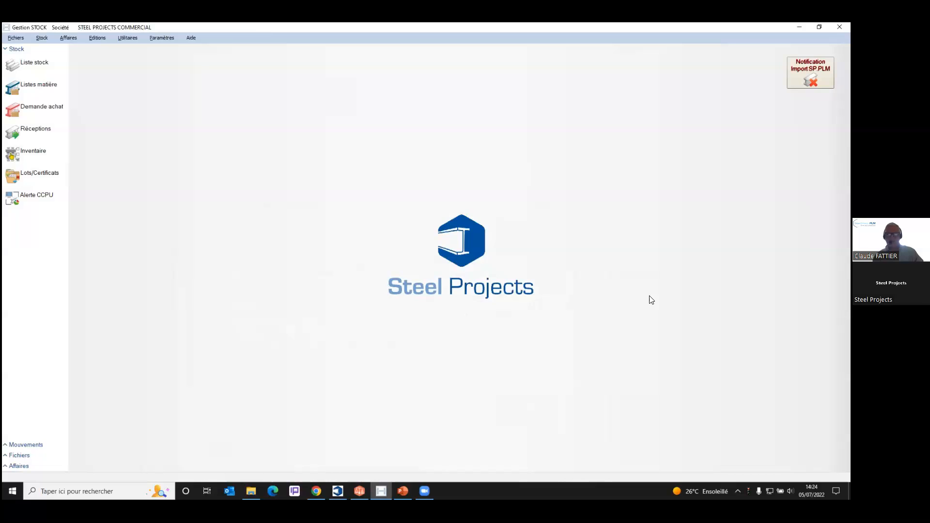
pyautogui.click(477, 75)
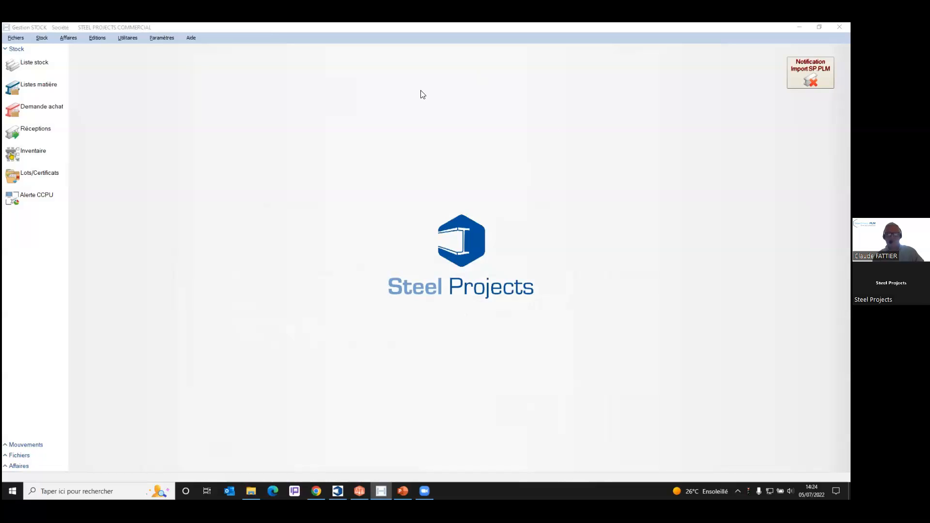